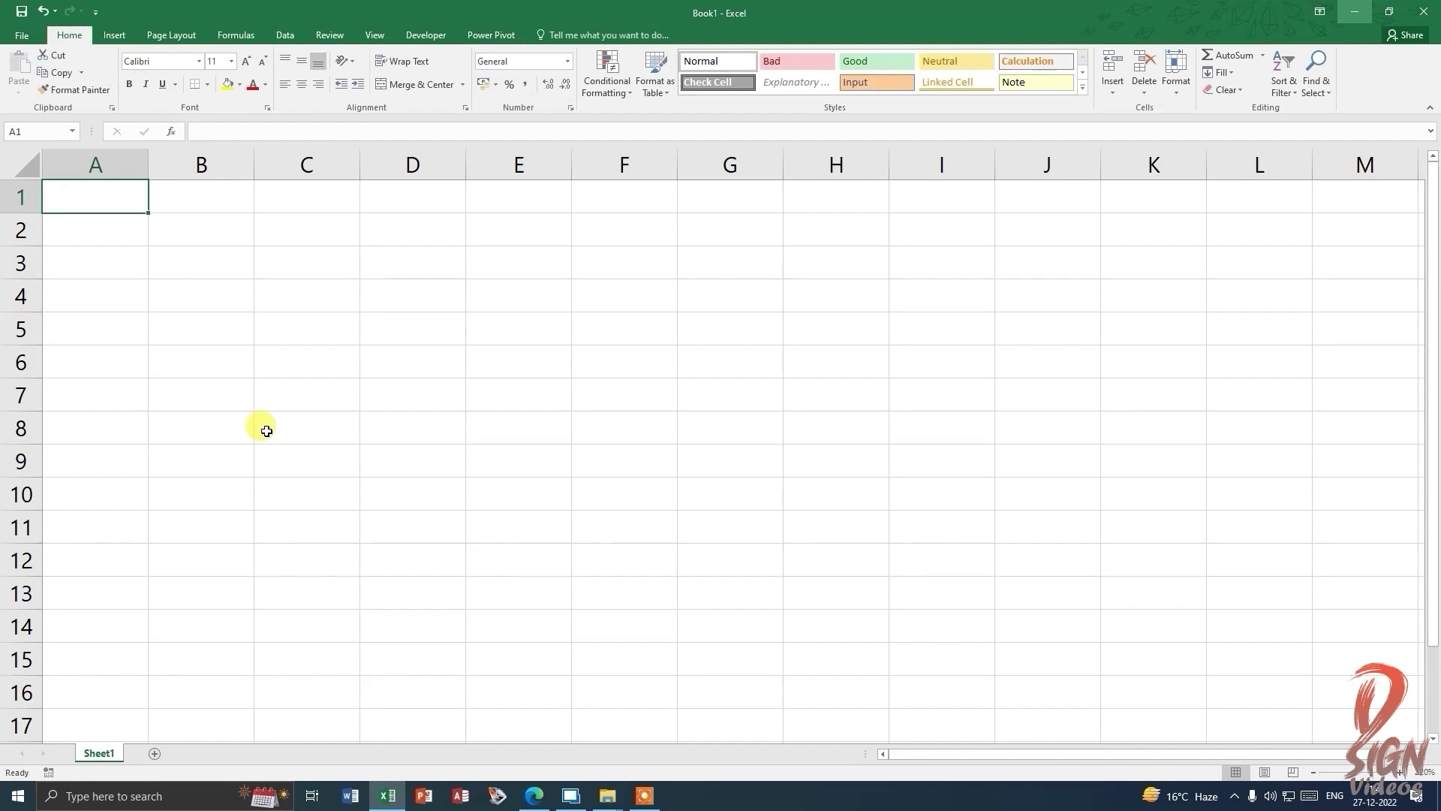
# Type the title 'Age Calculator' in A1 and widen column A to fit it.
pyautogui.write('Age')
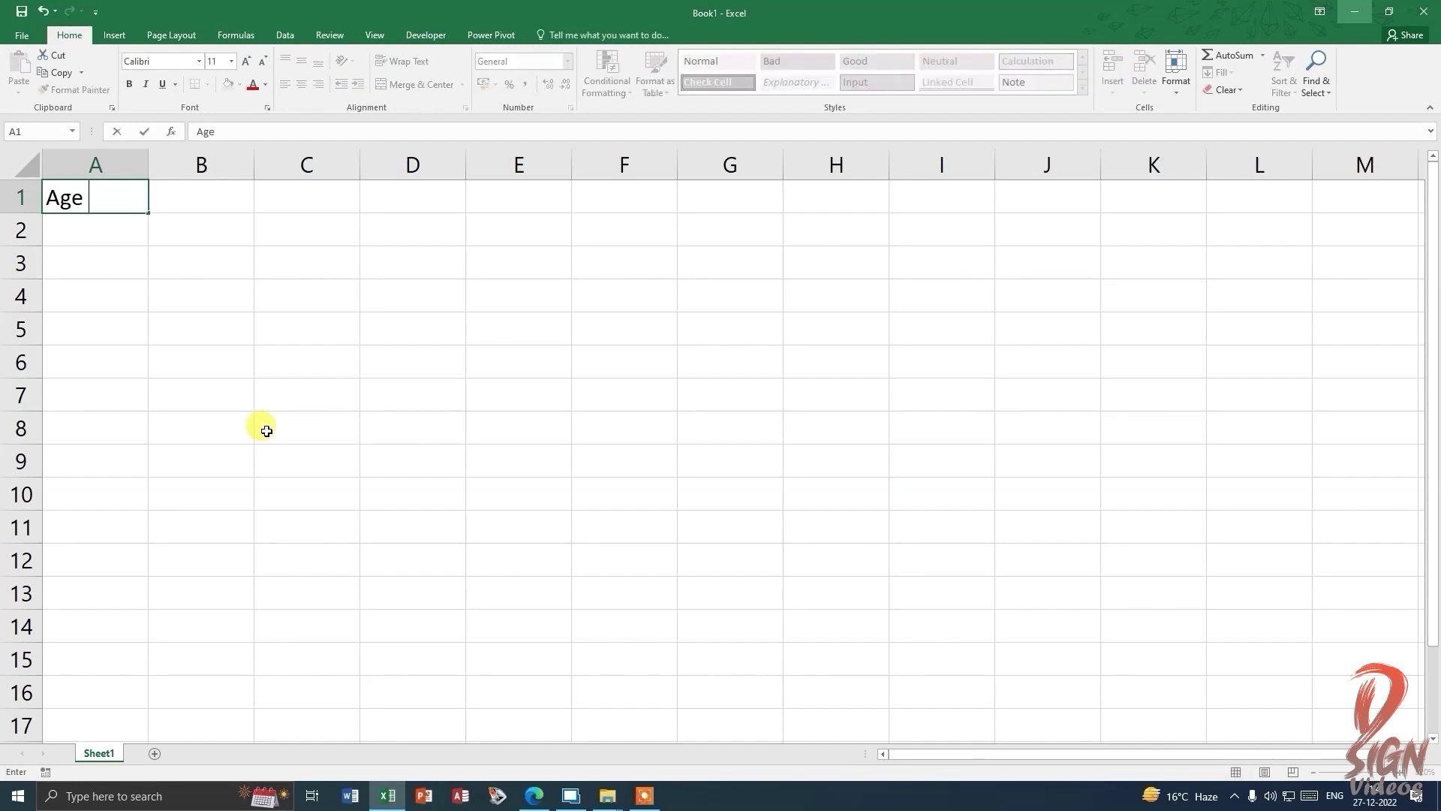
pyautogui.write(' Calculator')
pyautogui.press('Return')
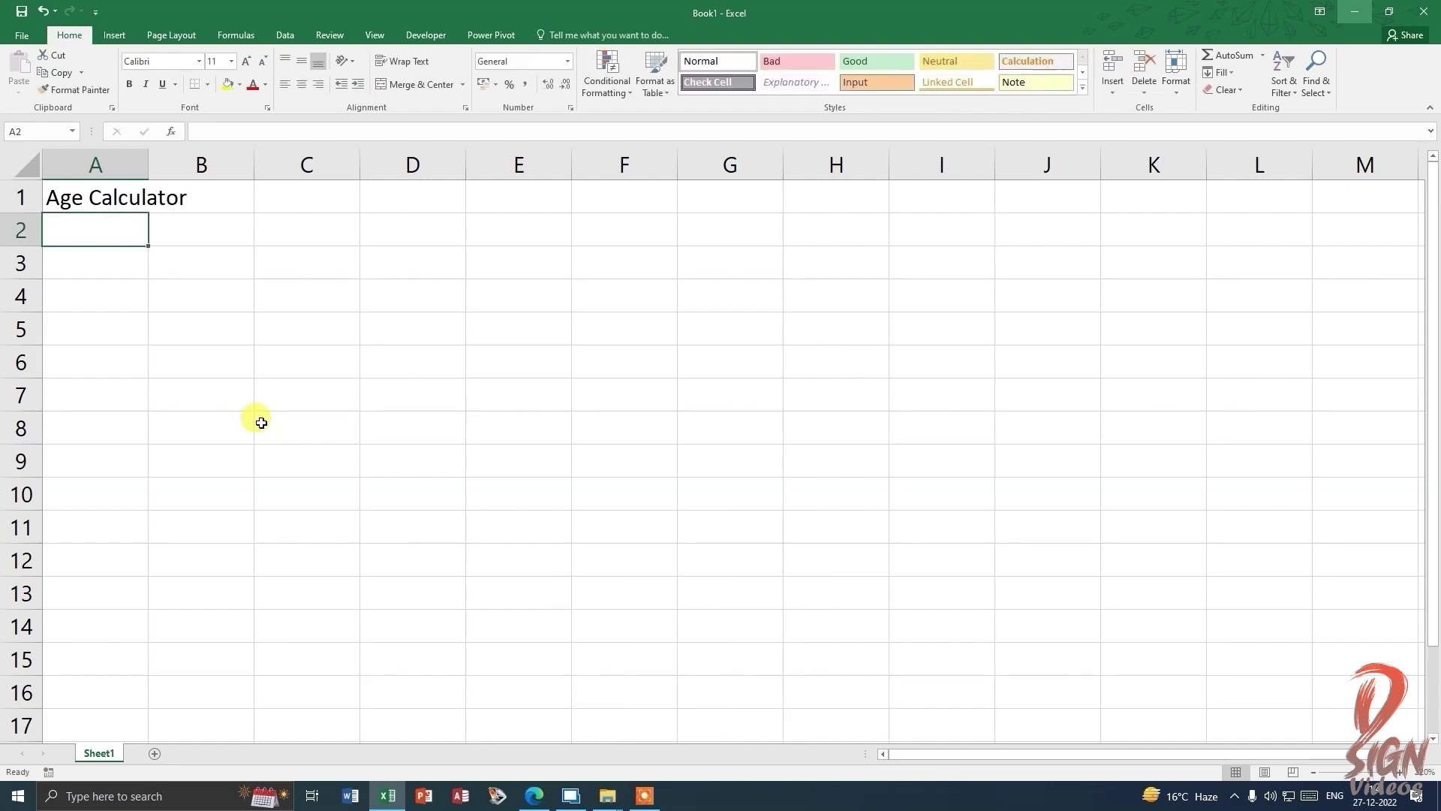
pyautogui.doubleClick(149, 166)
# Merge and centre the title across A1:C1 in bold dark red.
pyautogui.moveTo(123, 197); pyautogui.dragTo(319, 197)
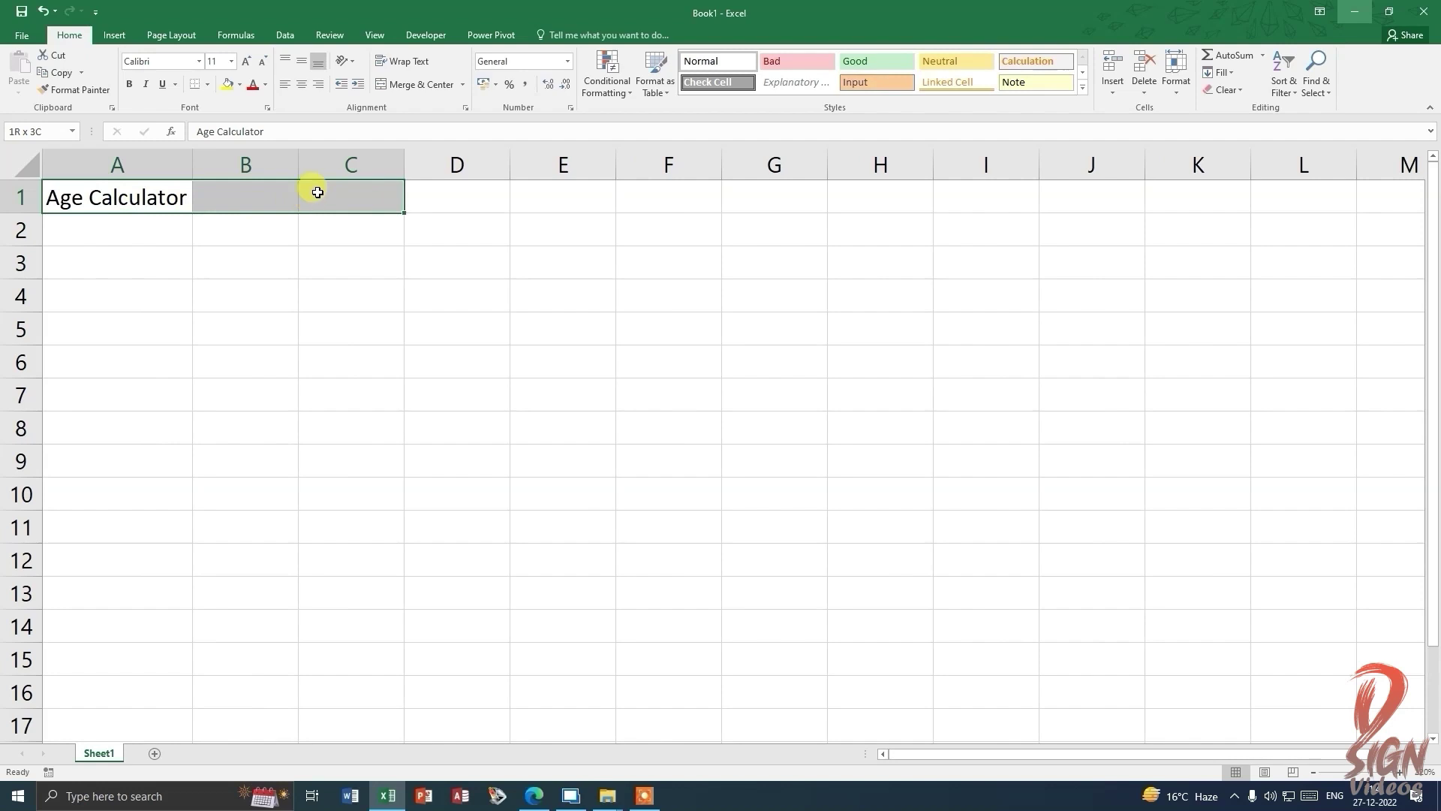
pyautogui.click(424, 84)
pyautogui.click(129, 84)
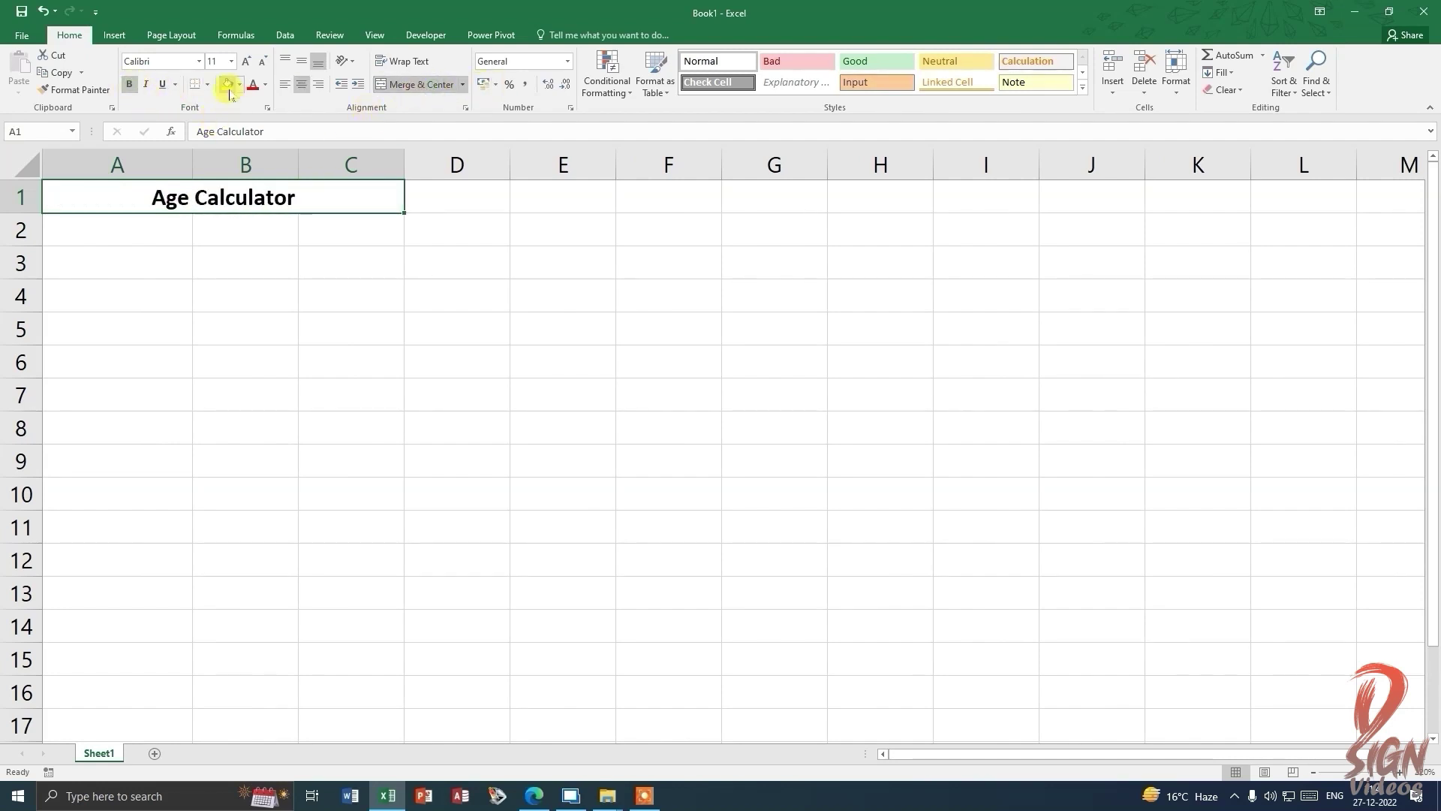
pyautogui.click(265, 85)
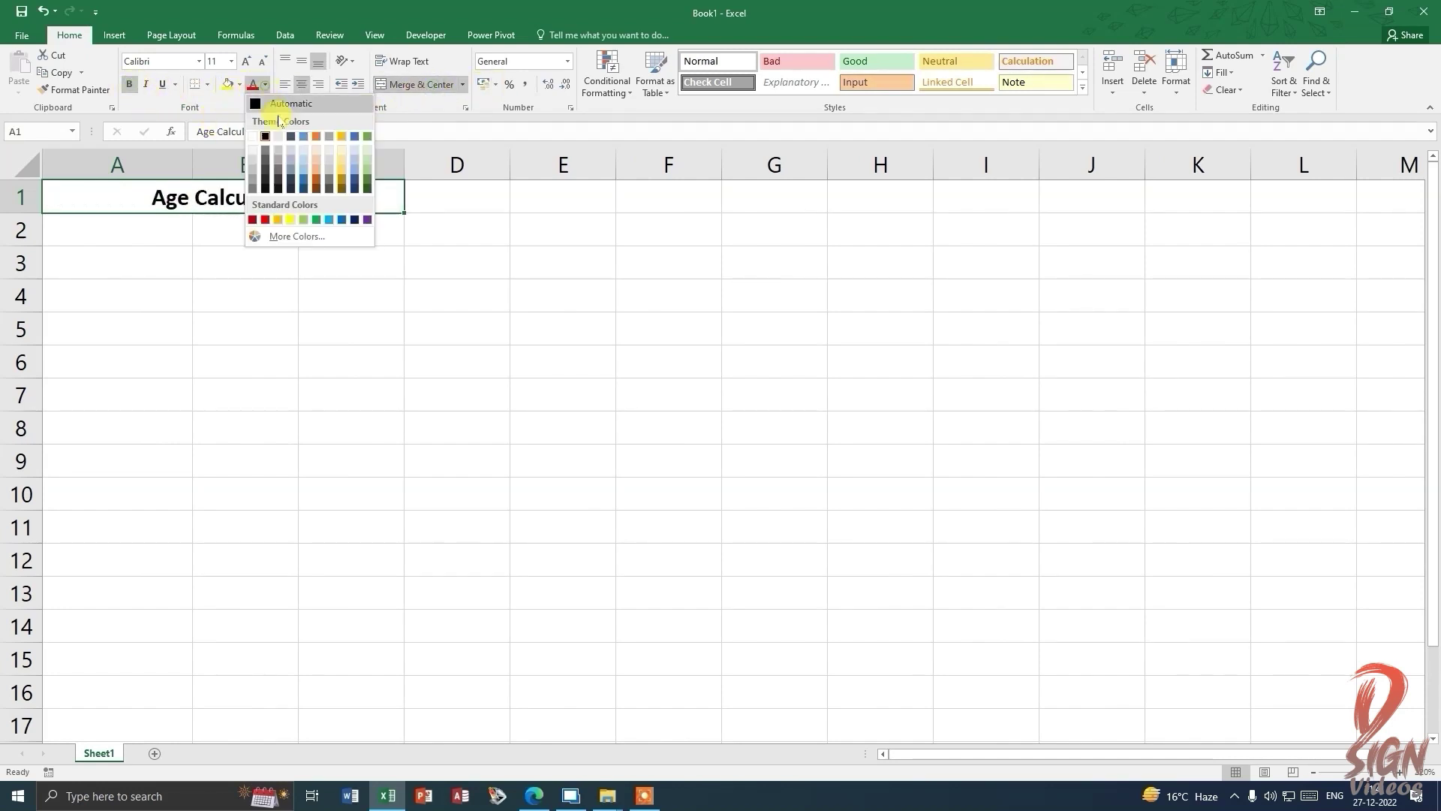
pyautogui.click(259, 221)
pyautogui.click(128, 230)
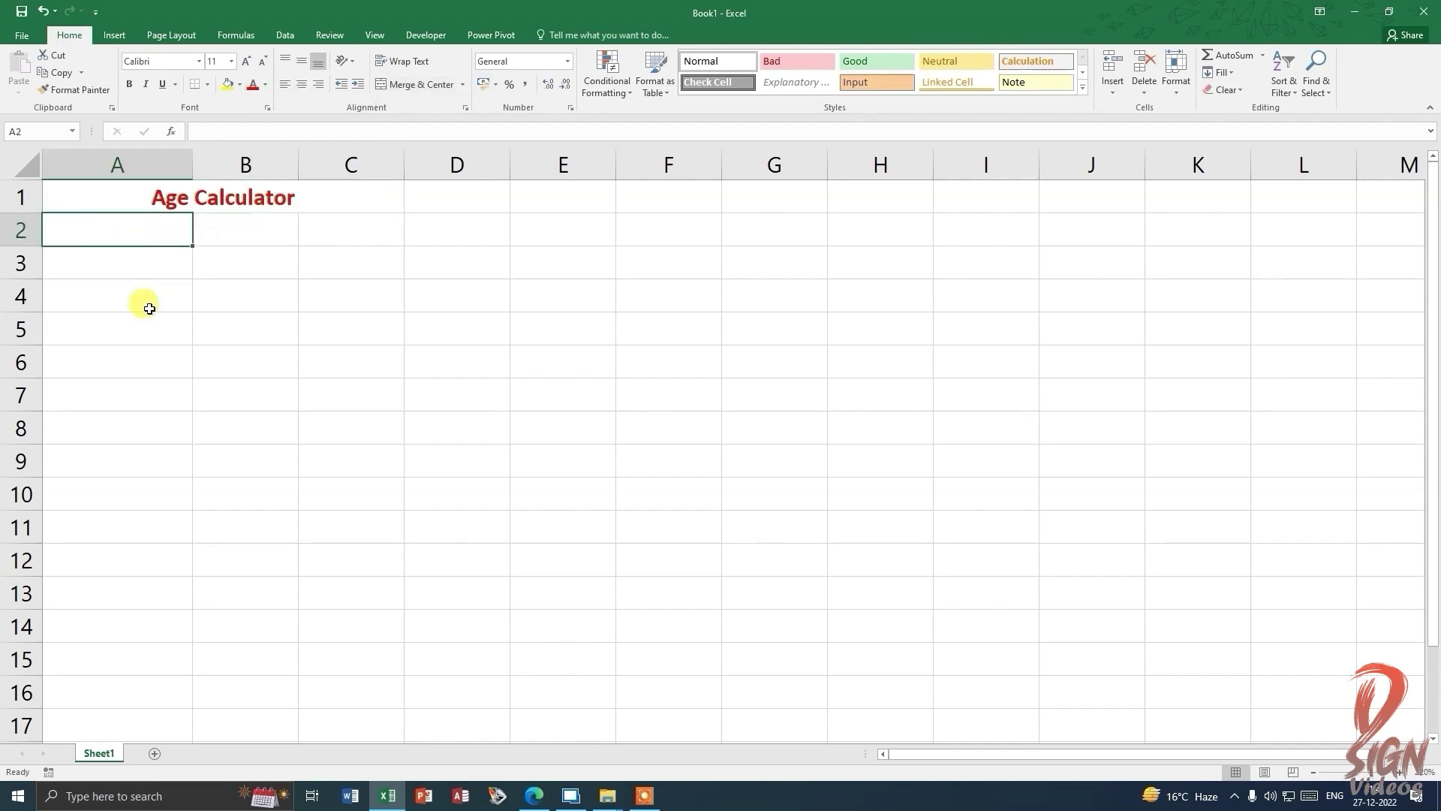
# Enter the label 'Enter your Date of birth' in A2.
pyautogui.write('Enter yo')
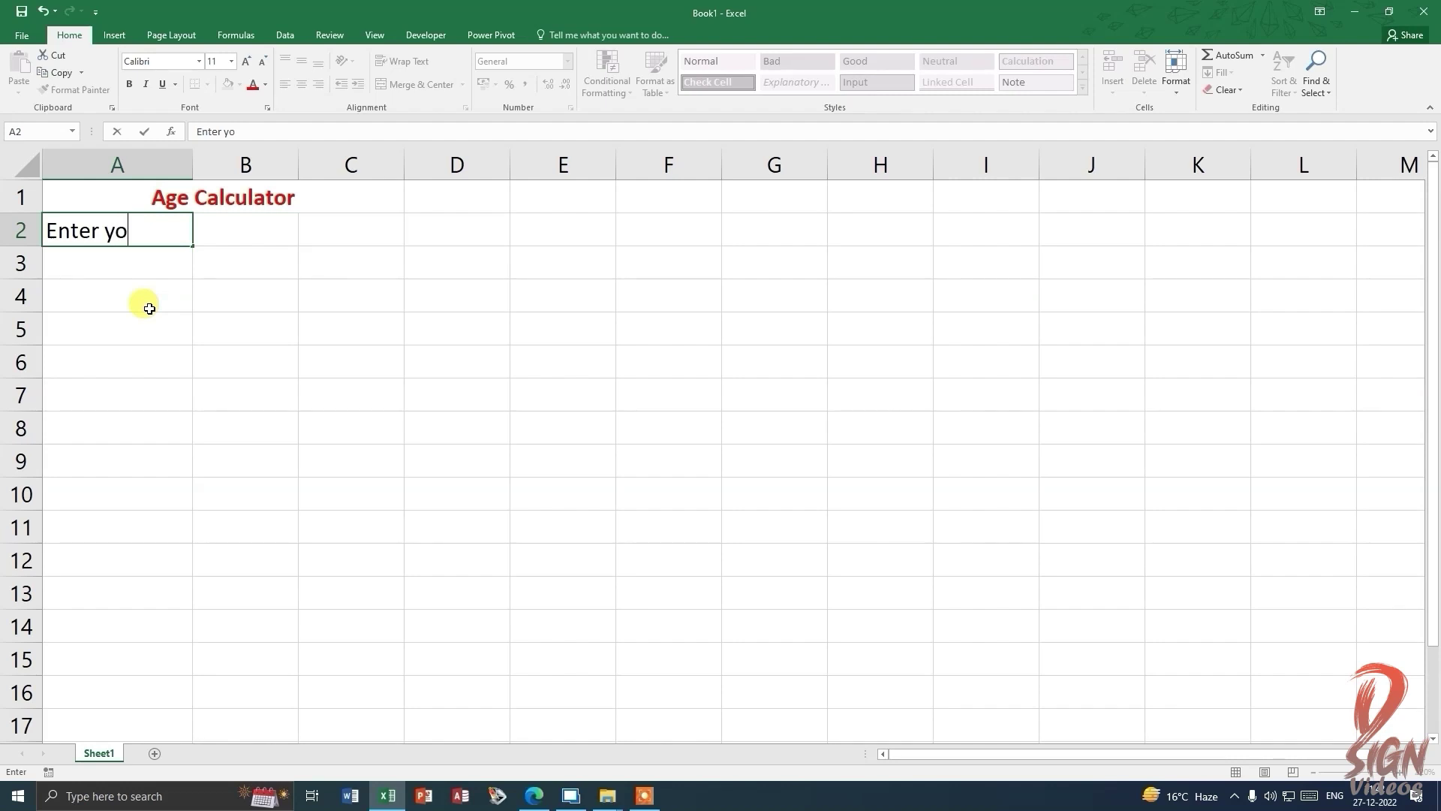
pyautogui.write('ur Da')
pyautogui.write('te of birht')
pyautogui.press('BackSpace')
pyautogui.press('BackSpace')
pyautogui.write('th')
pyautogui.press('Tab')
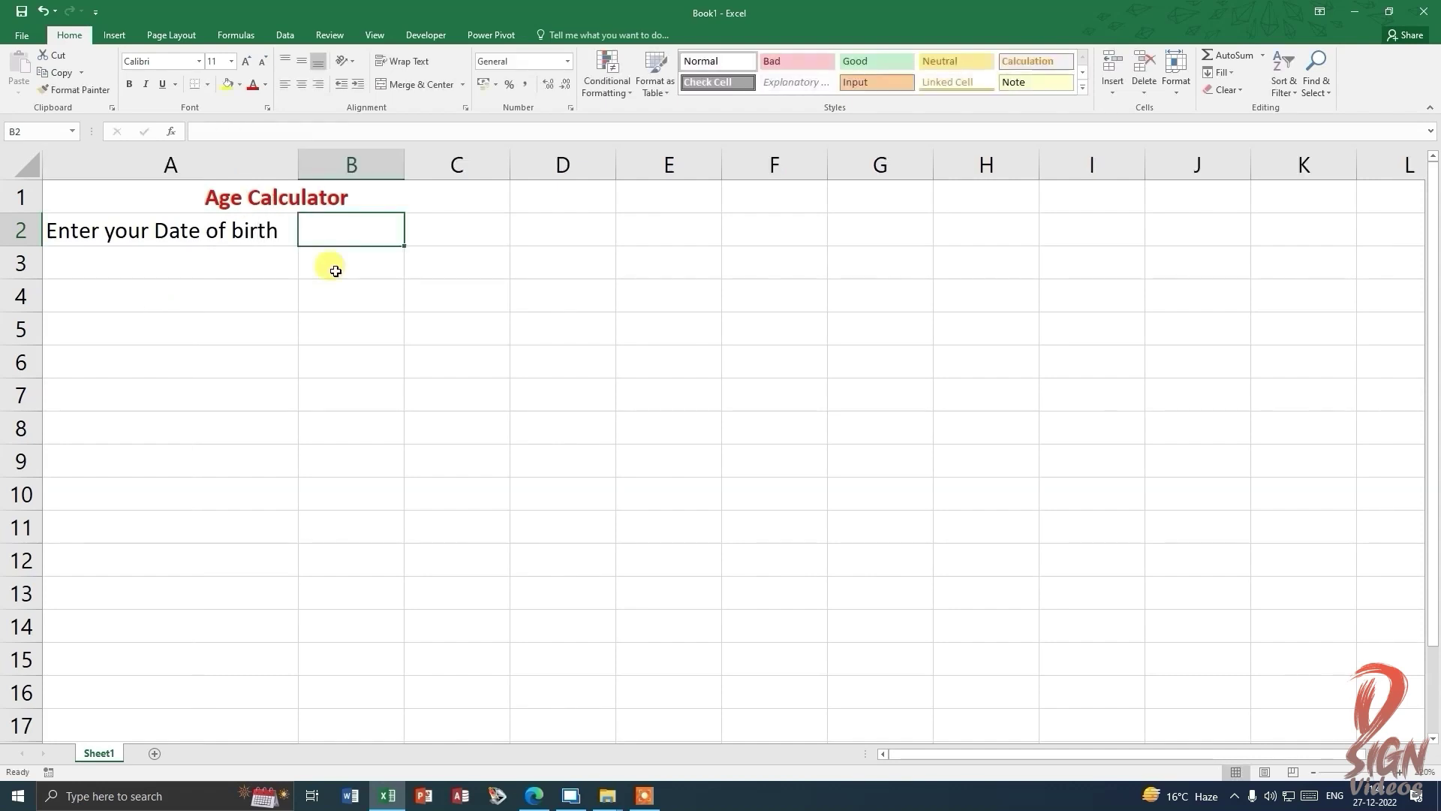
# Enter the birth date 12 Jan 2007 in B2 and begin a =DATEDIF( formula in B5.
pyautogui.write('12 j')
pyautogui.write('an ')
pyautogui.write('2007')
pyautogui.press('Return')
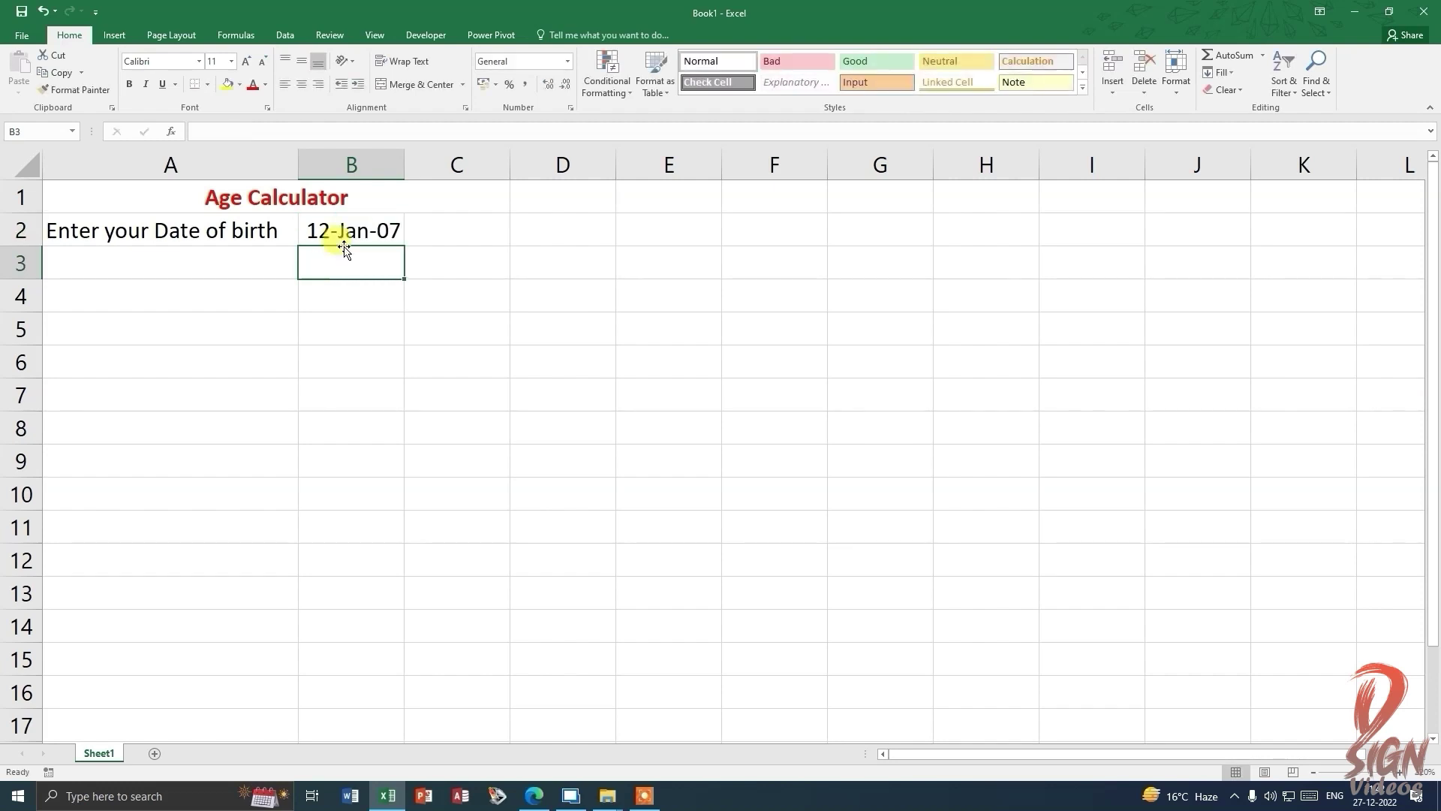
pyautogui.click(359, 333)
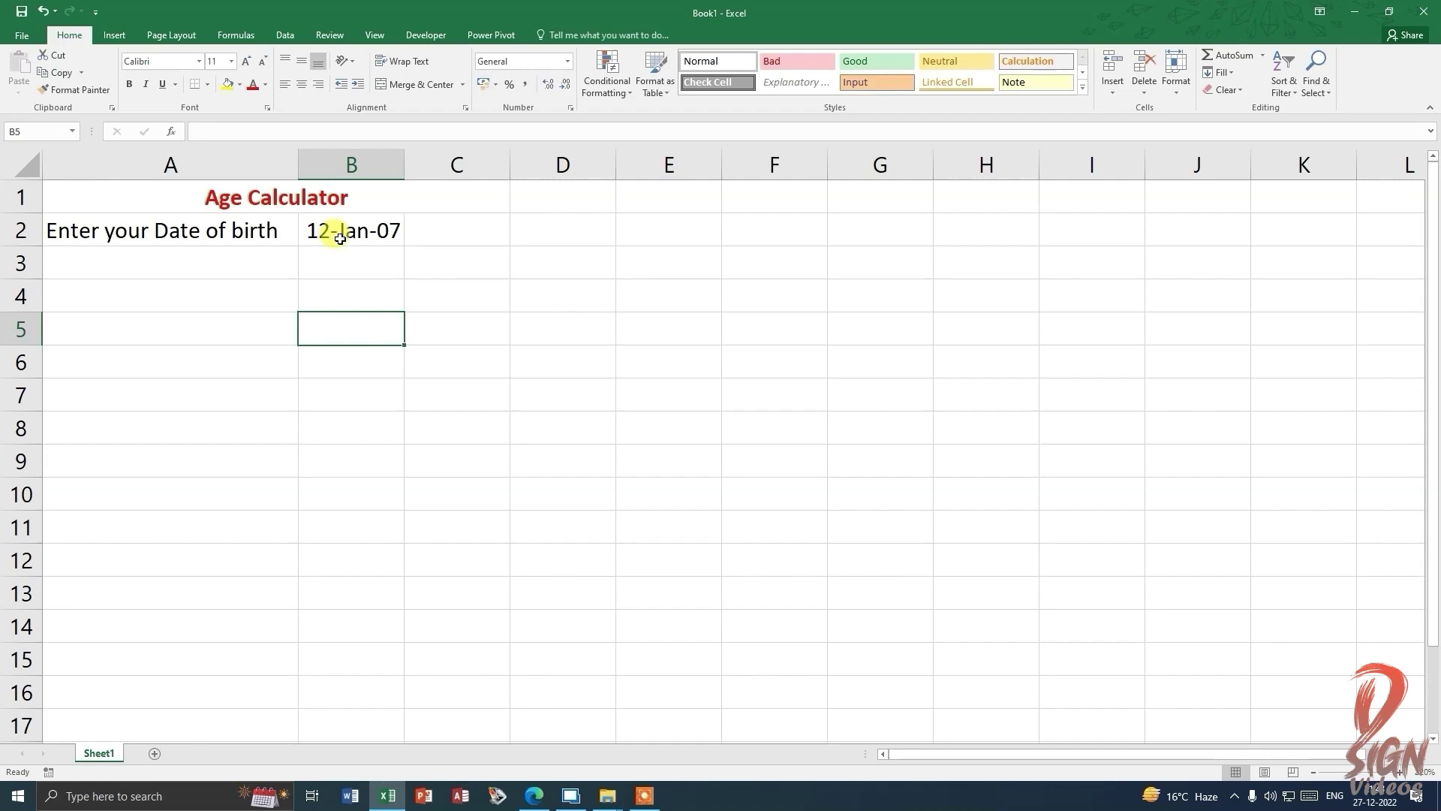
pyautogui.write('=dat')
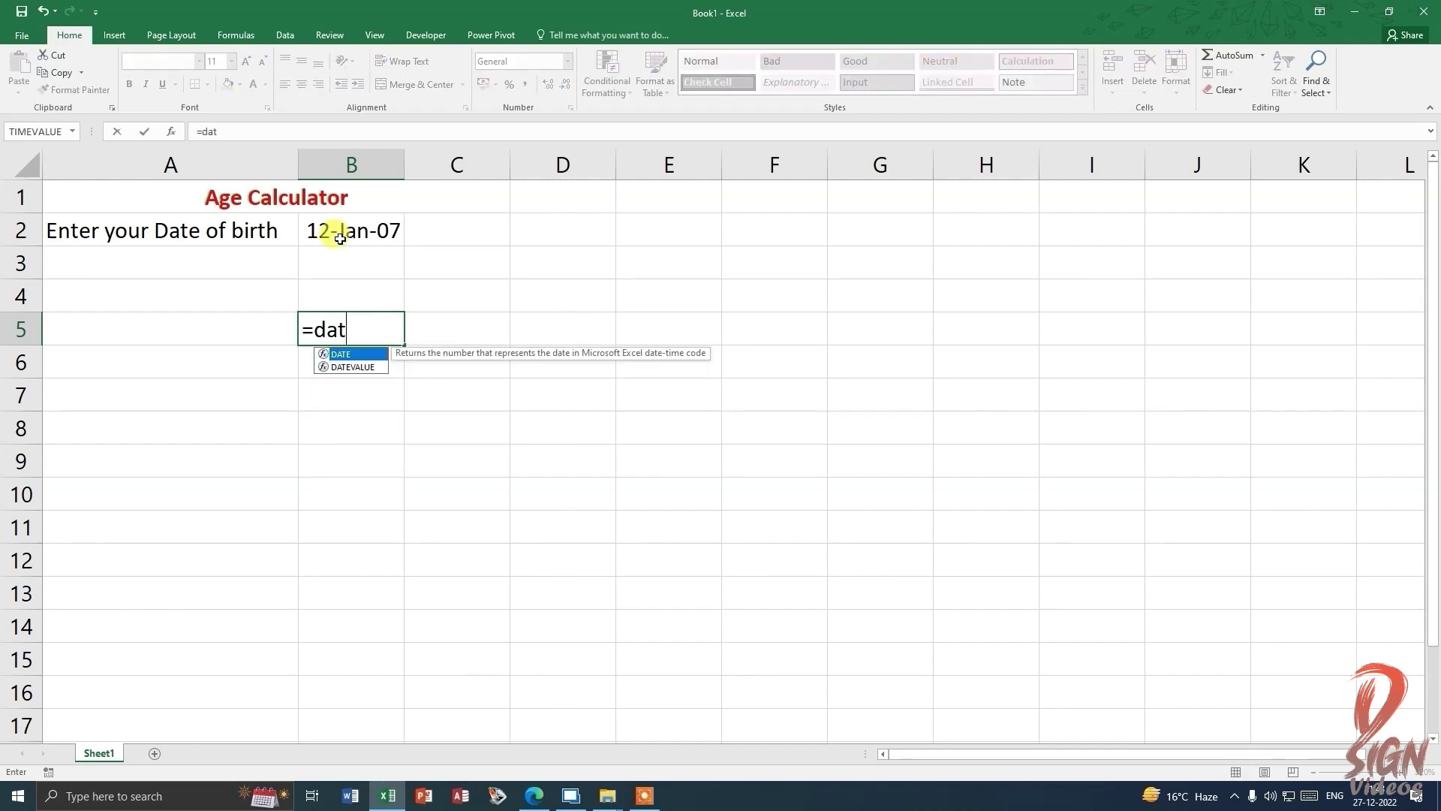
pyautogui.write('e')
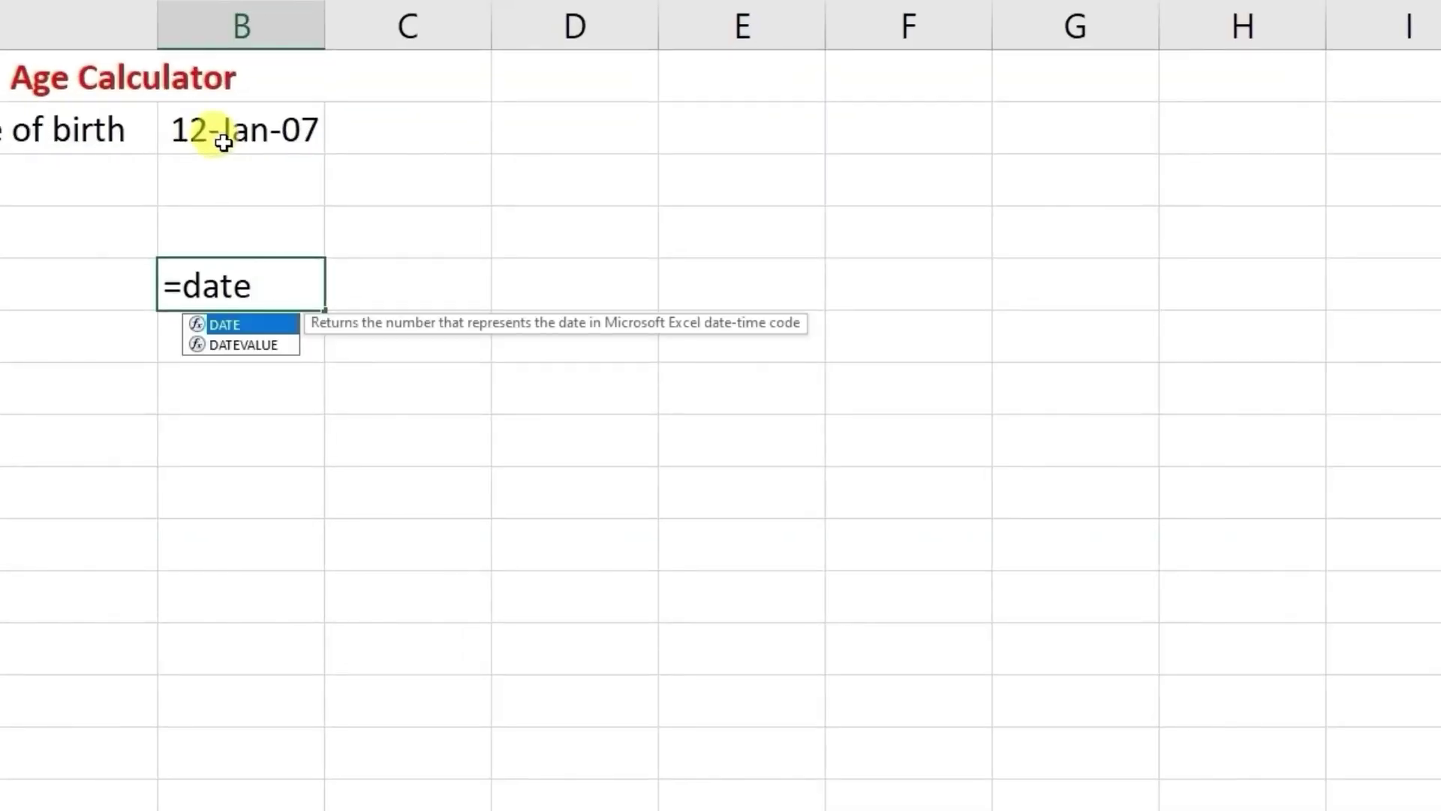
pyautogui.write('dif')
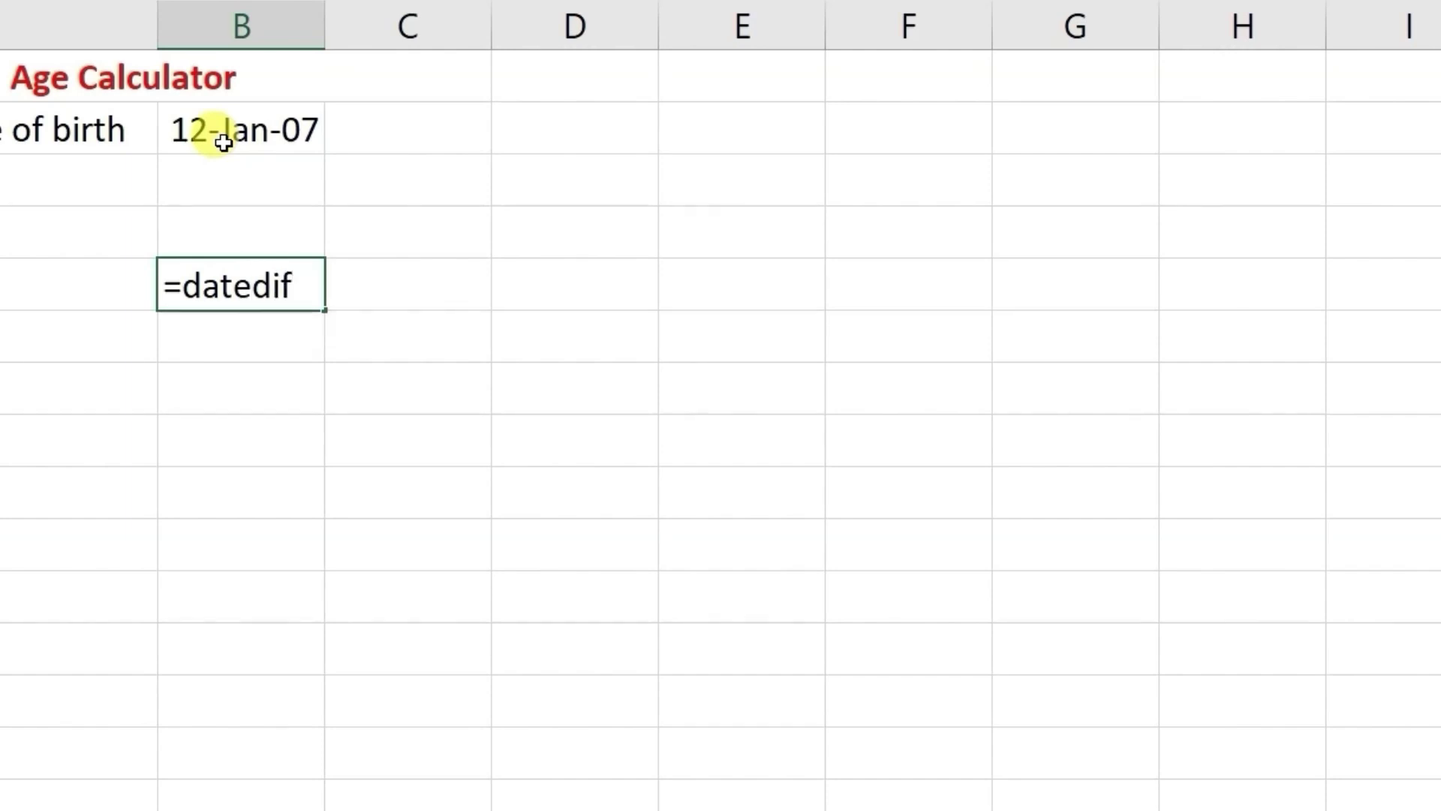
pyautogui.write('(')
# Complete B5 as =DATEDIF(B2,TODAY(),"y") so it shows the age of 15 years.
pyautogui.click(244, 132)
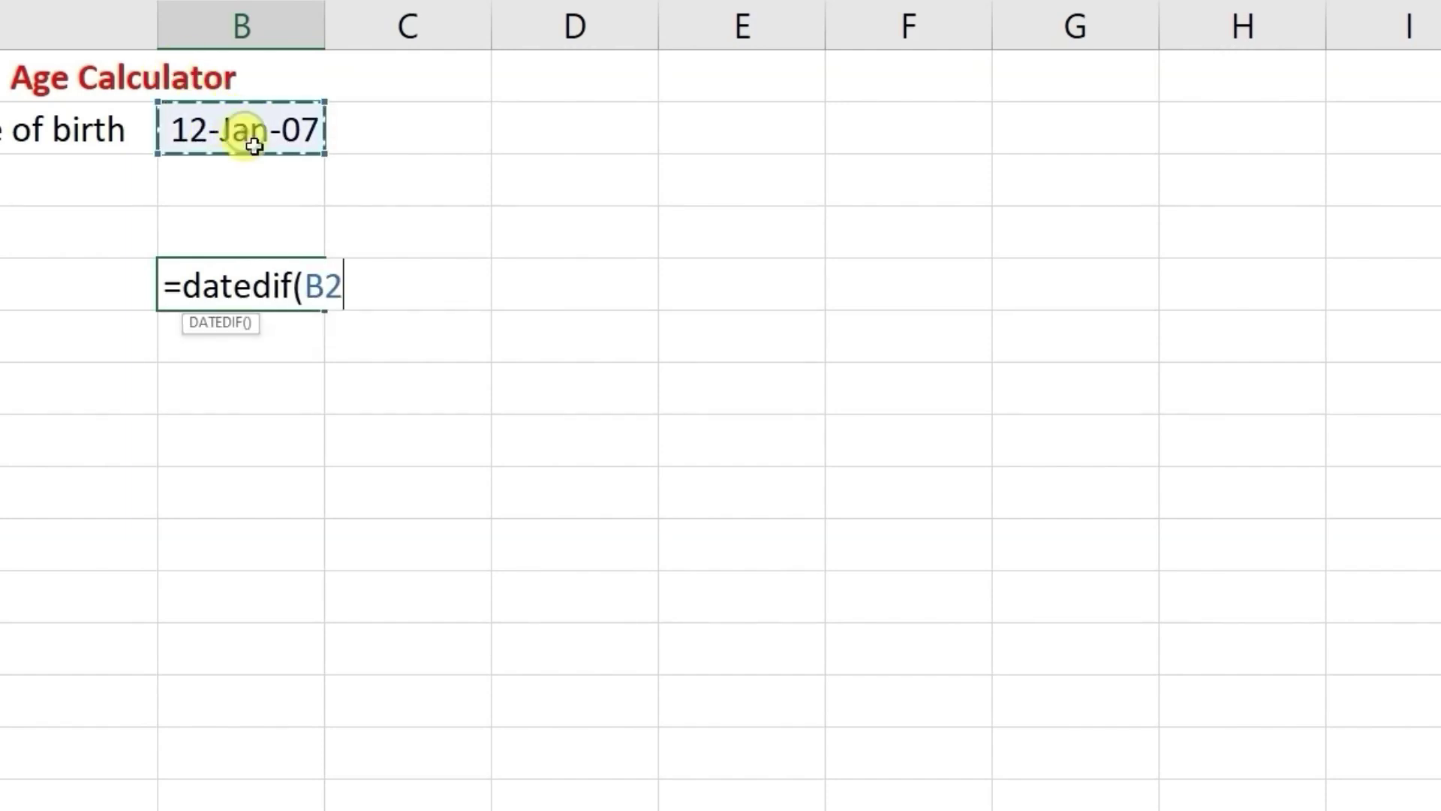
pyautogui.write(',')
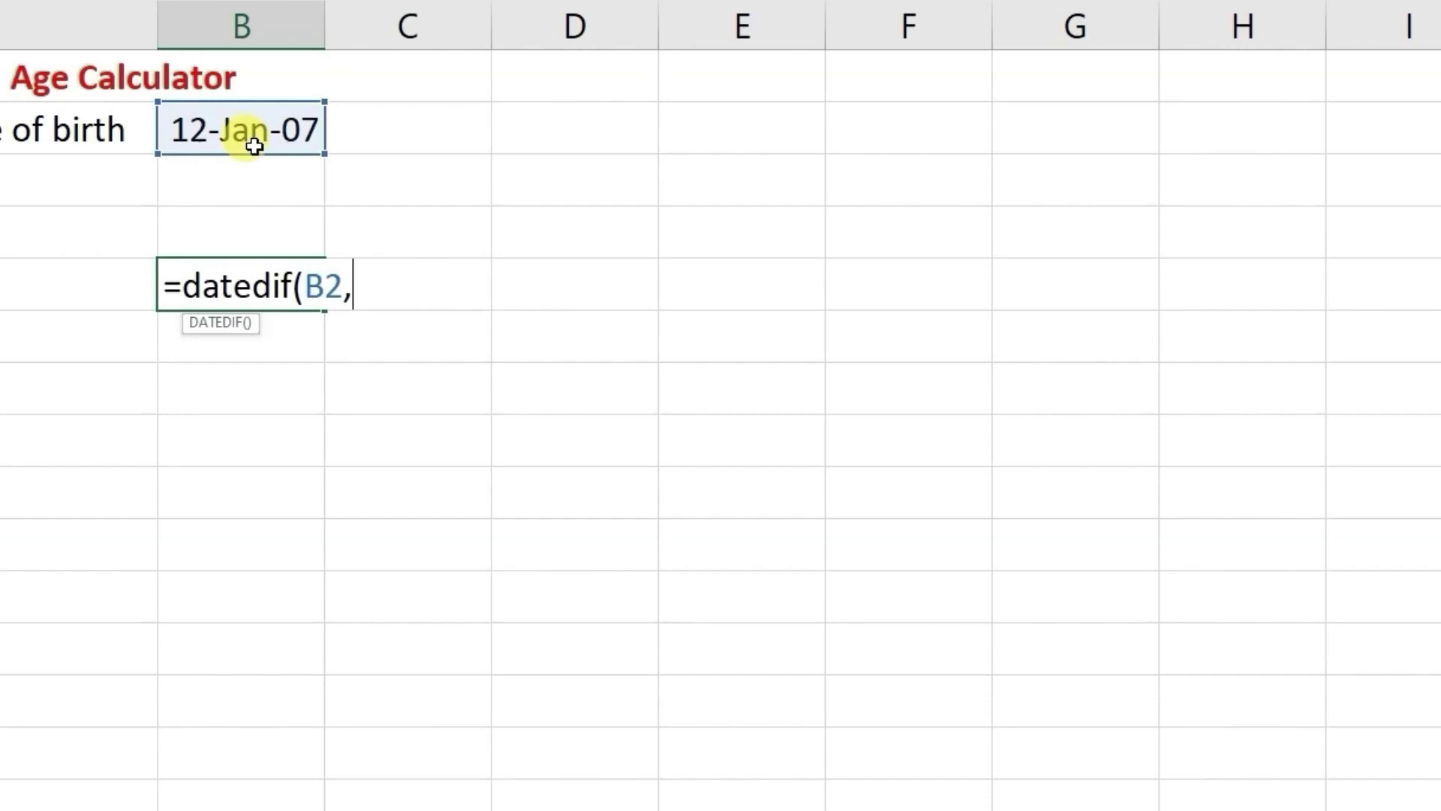
pyautogui.write('to')
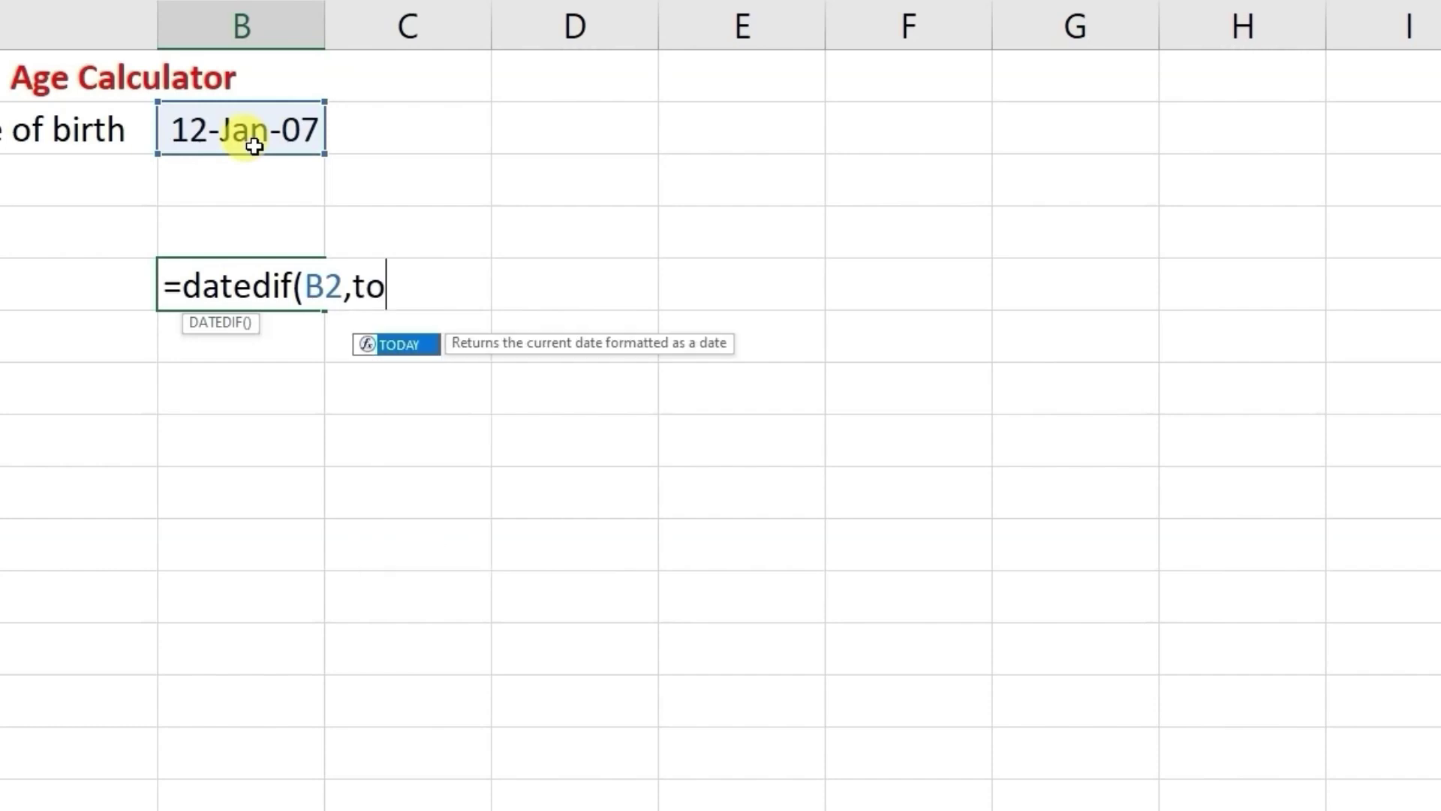
pyautogui.write('day()')
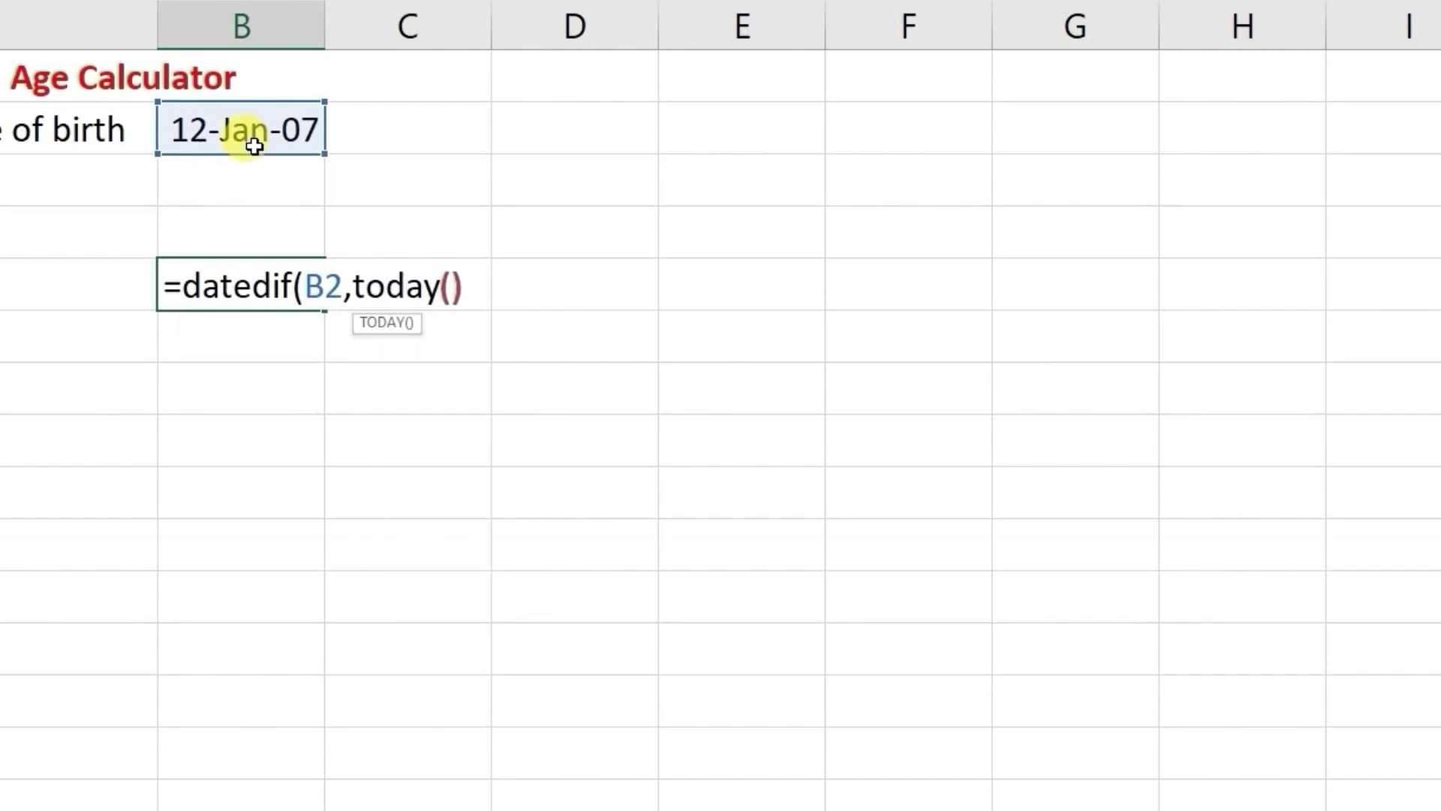
pyautogui.write(',')
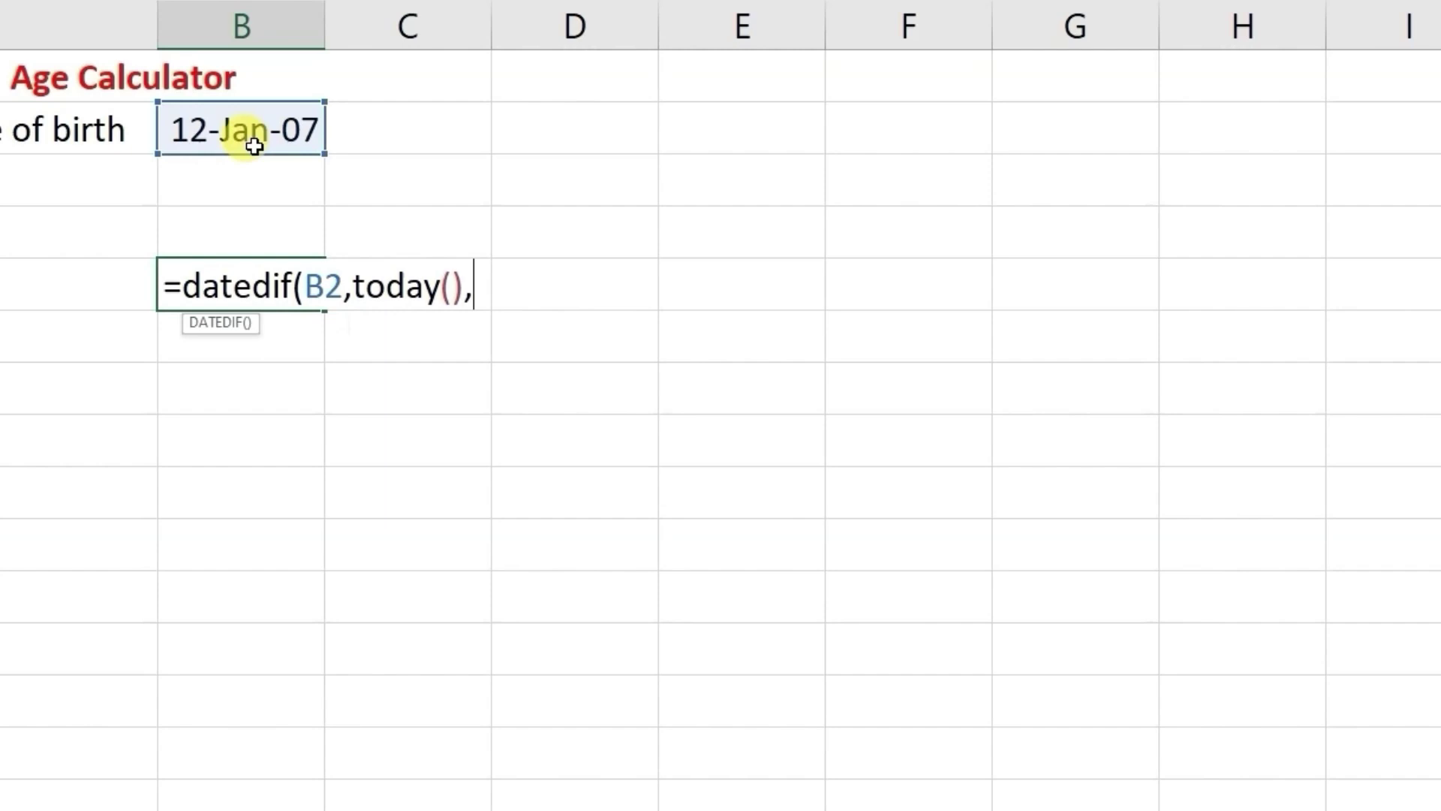
pyautogui.press('BackSpace')
pyautogui.press('Left')
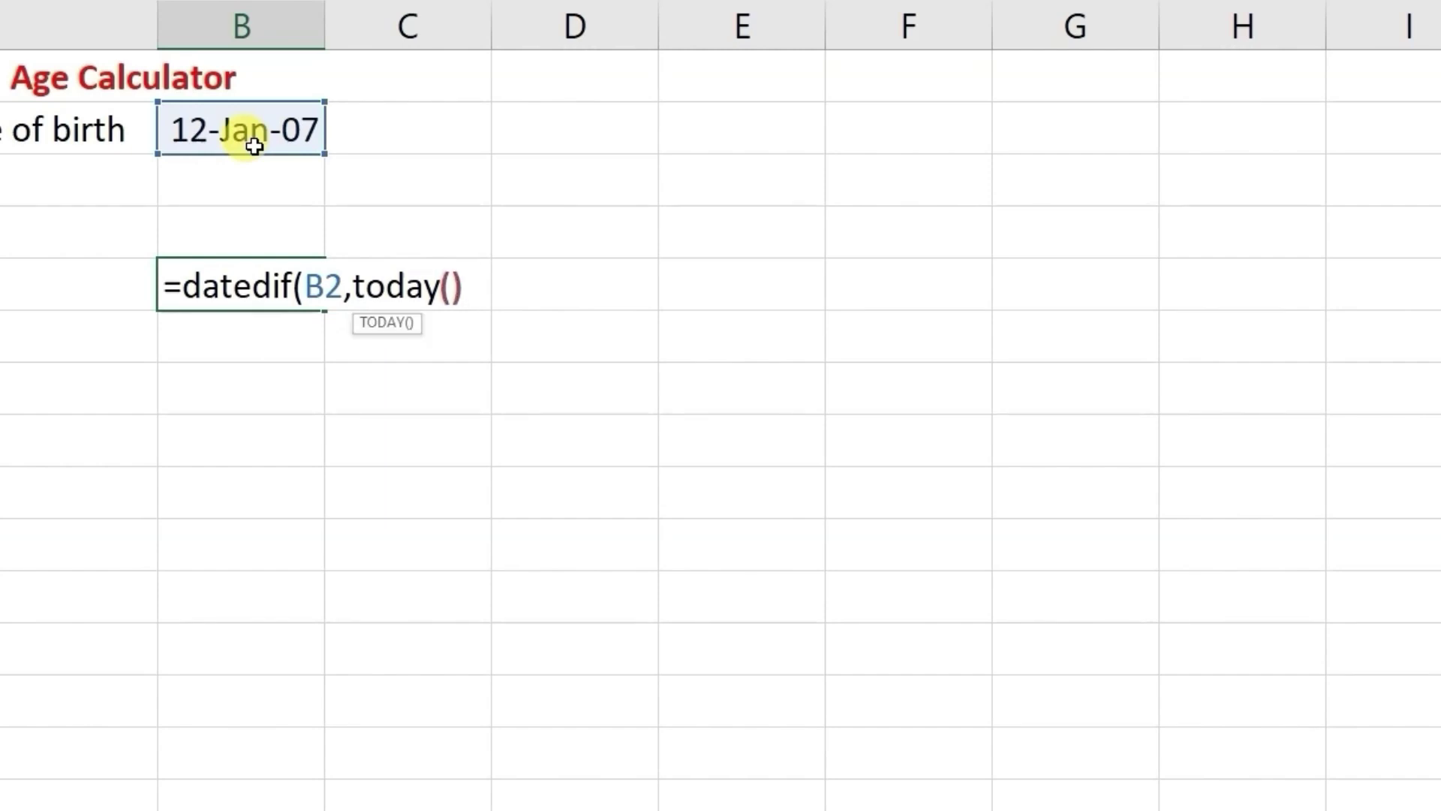
pyautogui.press('Right')
pyautogui.write(',"y")')
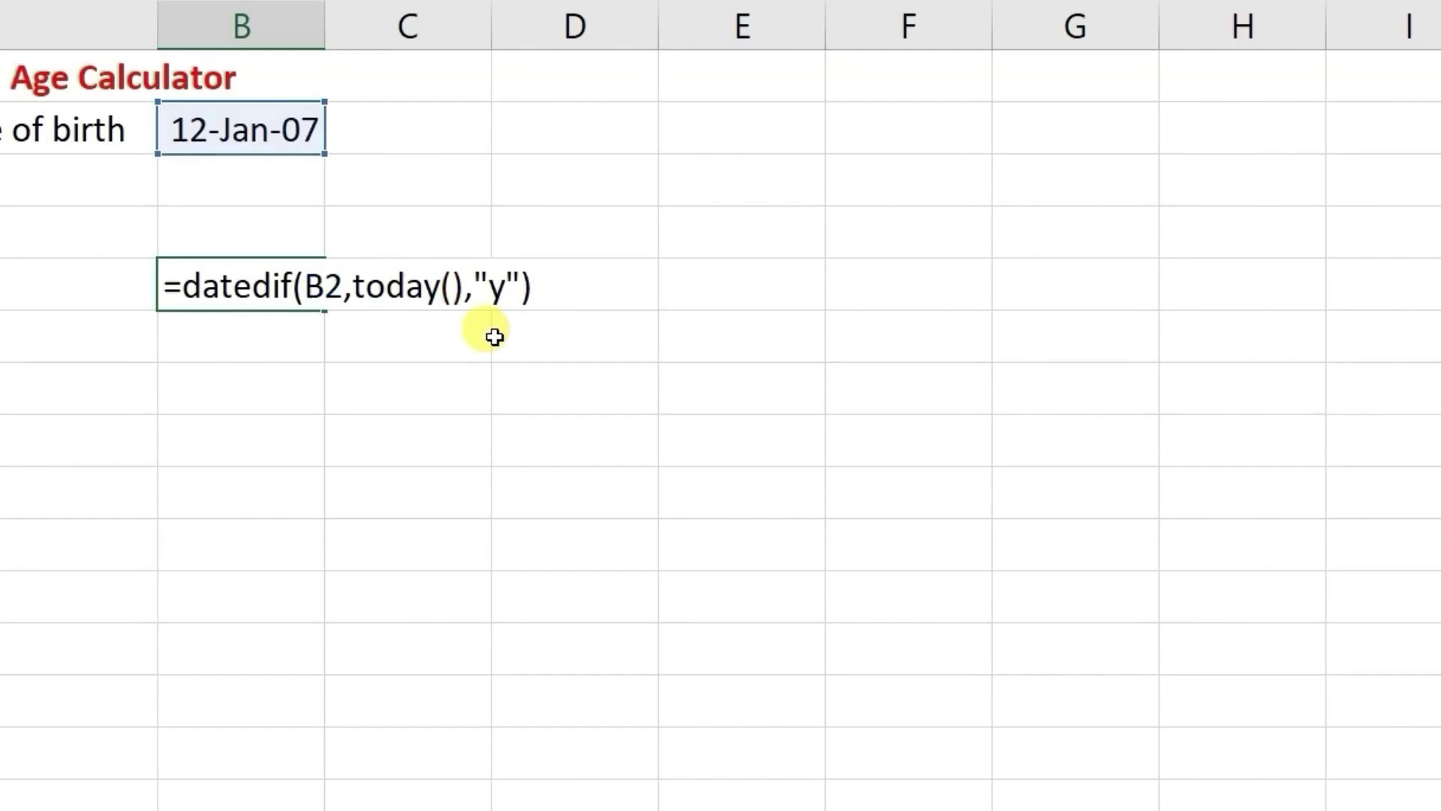
pyautogui.press('Return')
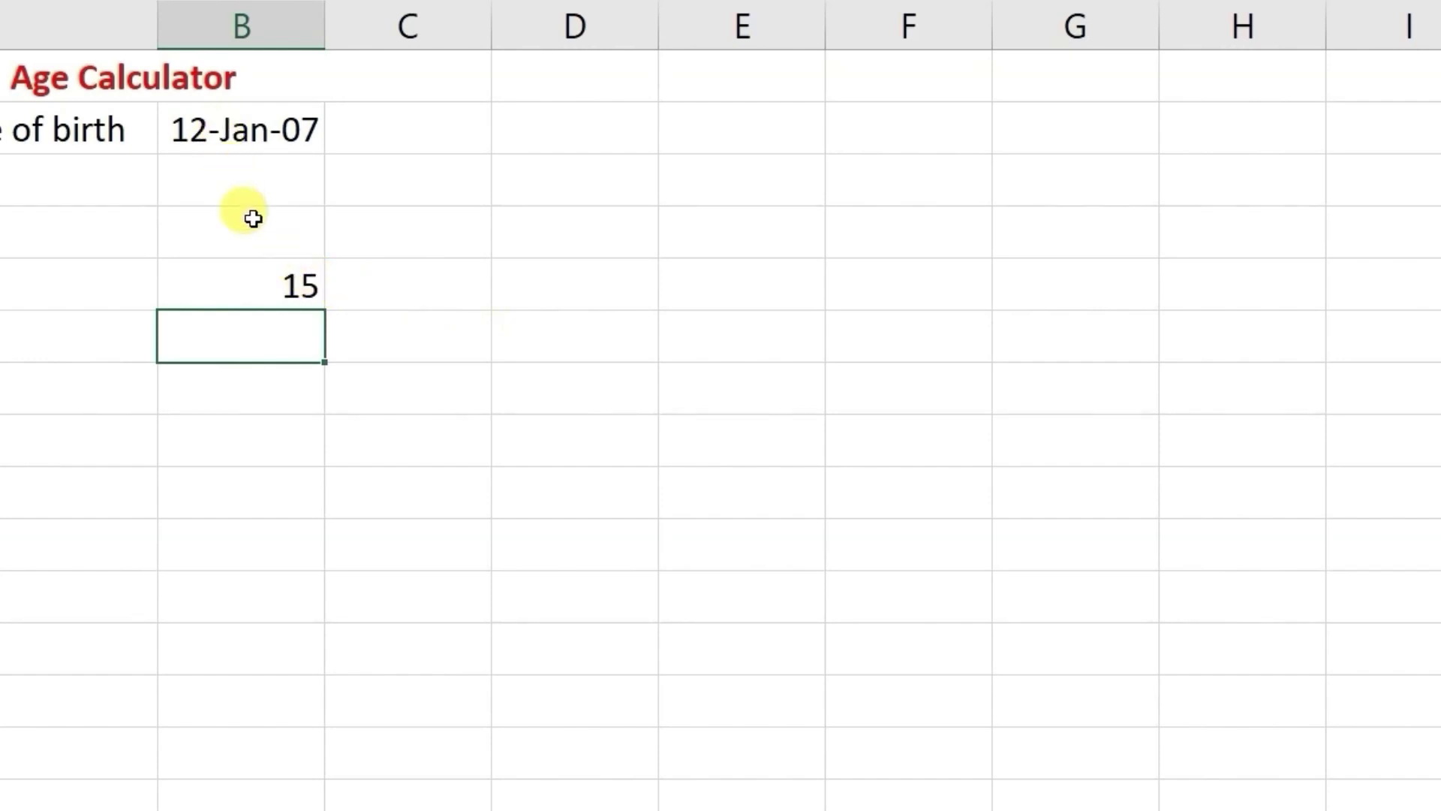
# Reuse the B5 formula in C5 with unit "ym" to show the remaining 11 months.
pyautogui.click(276, 288)
pyautogui.doubleClick(167, 290)
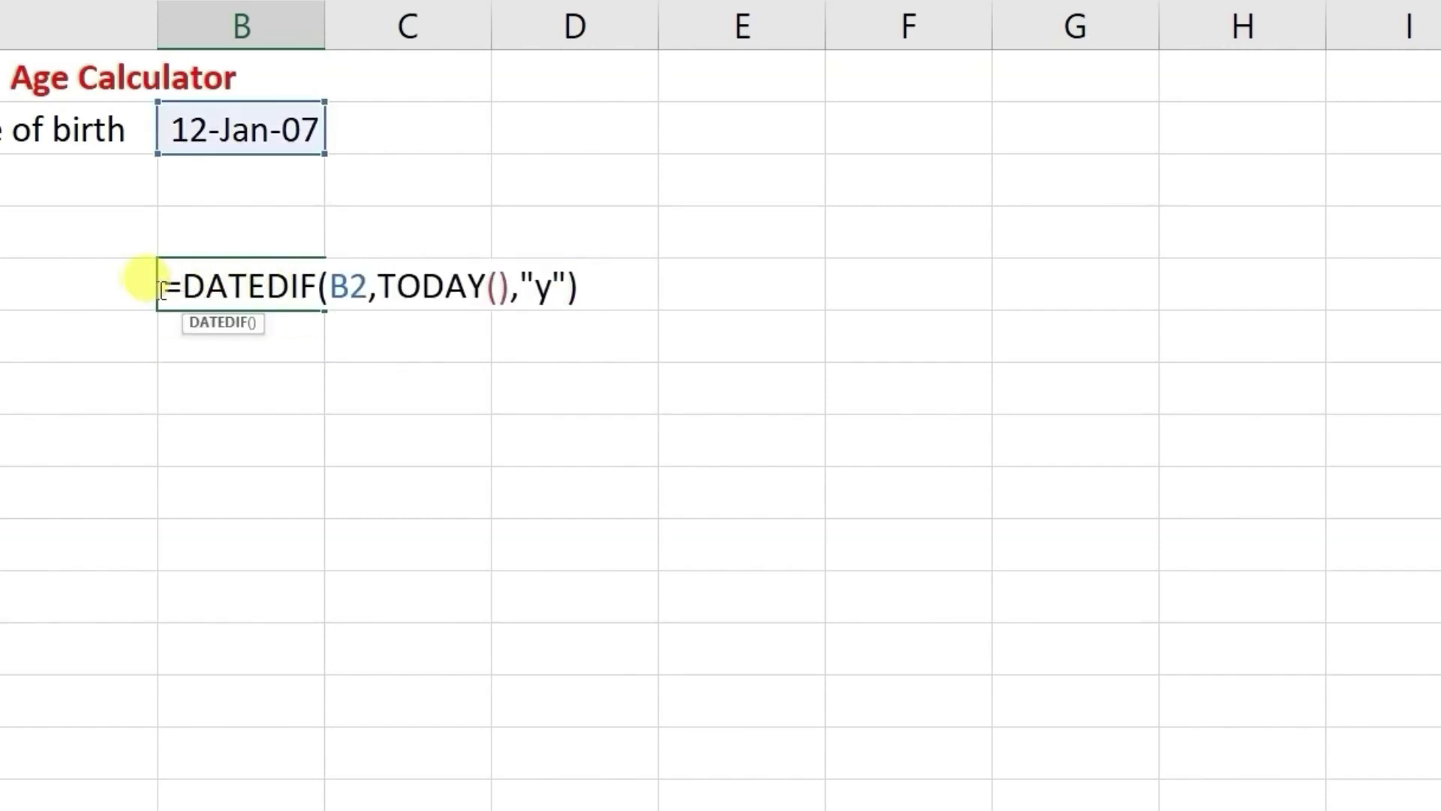
pyautogui.hotkey('shift', 'End')
pyautogui.hotkey('ctrl', 'c')
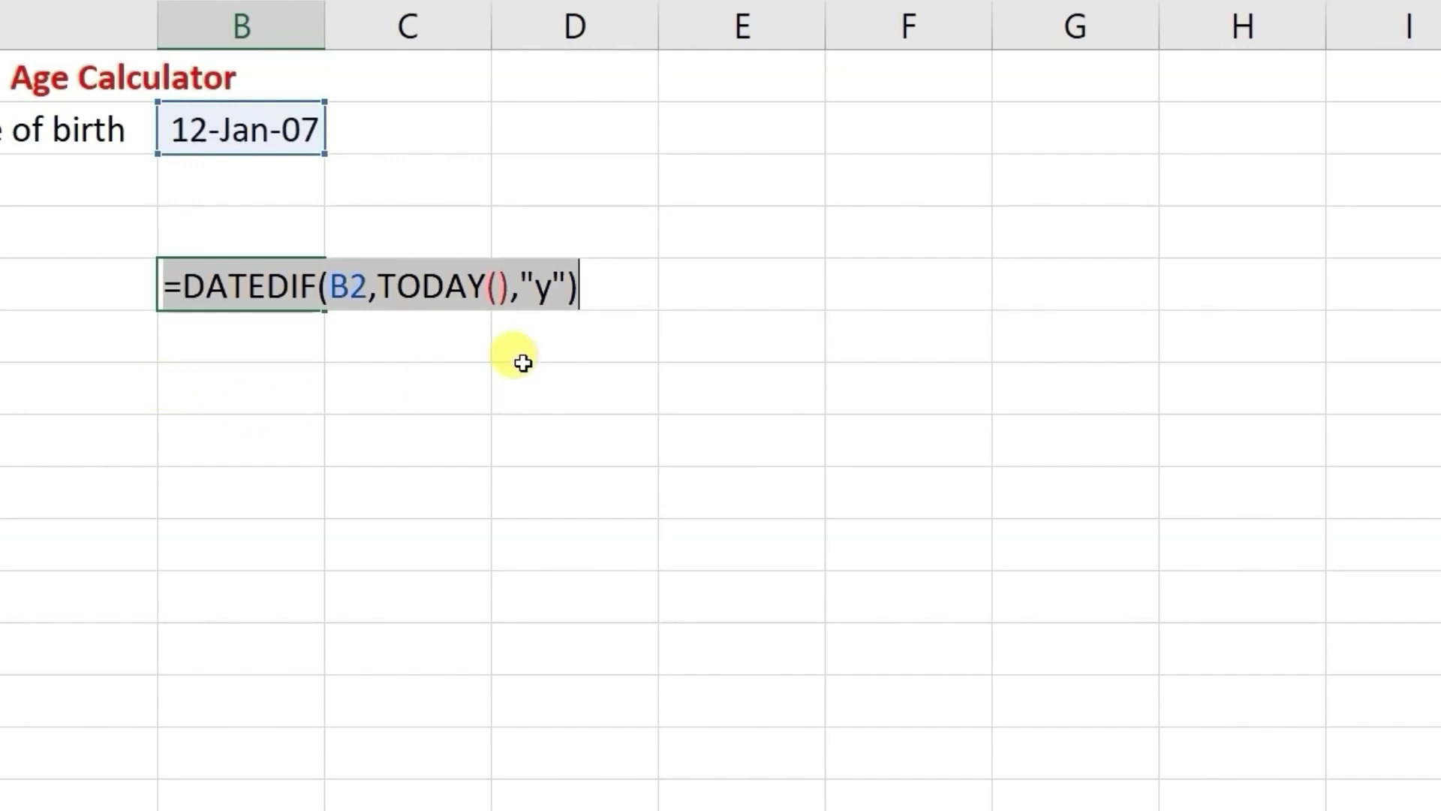
pyautogui.click(599, 285)
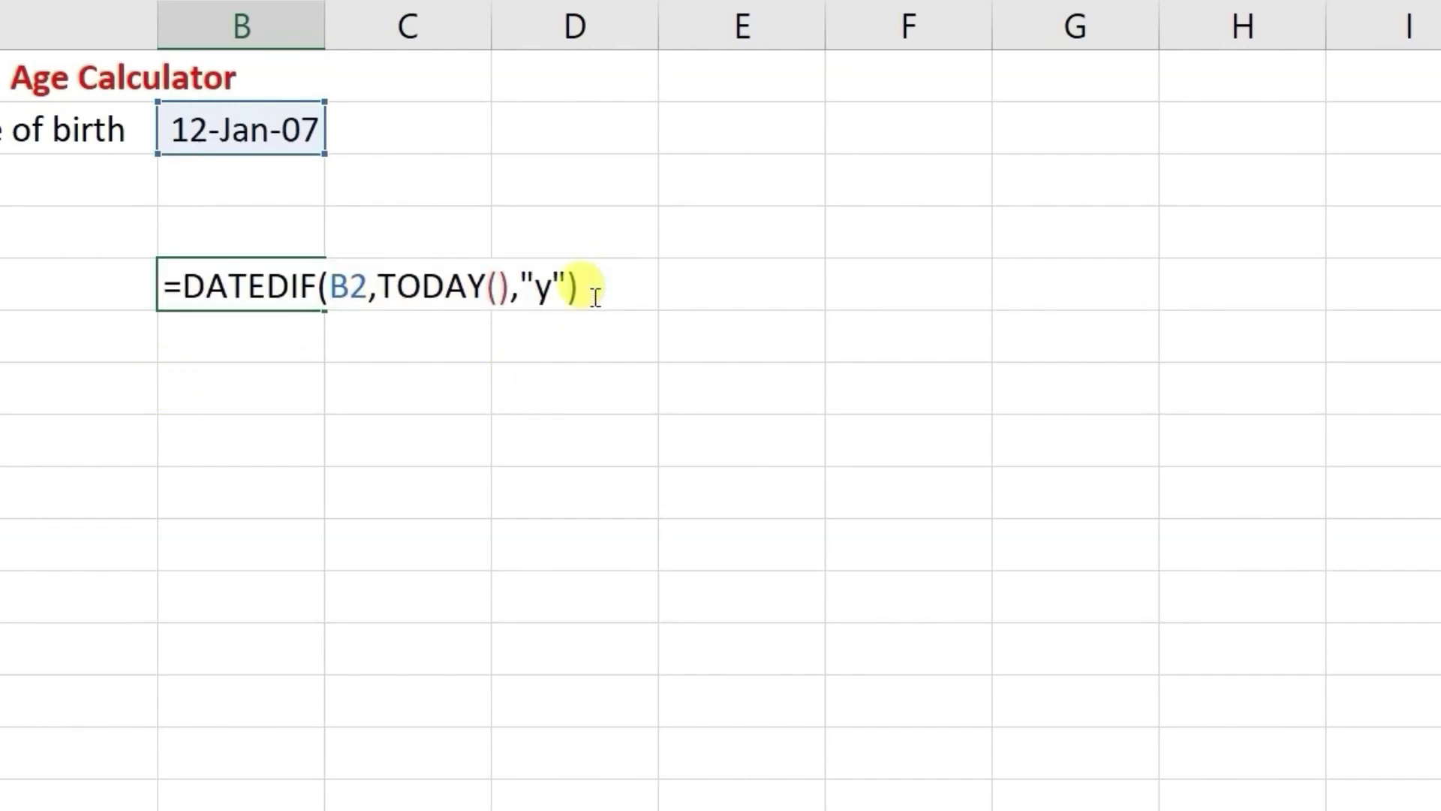
pyautogui.press('Return')
pyautogui.doubleClick(438, 277)
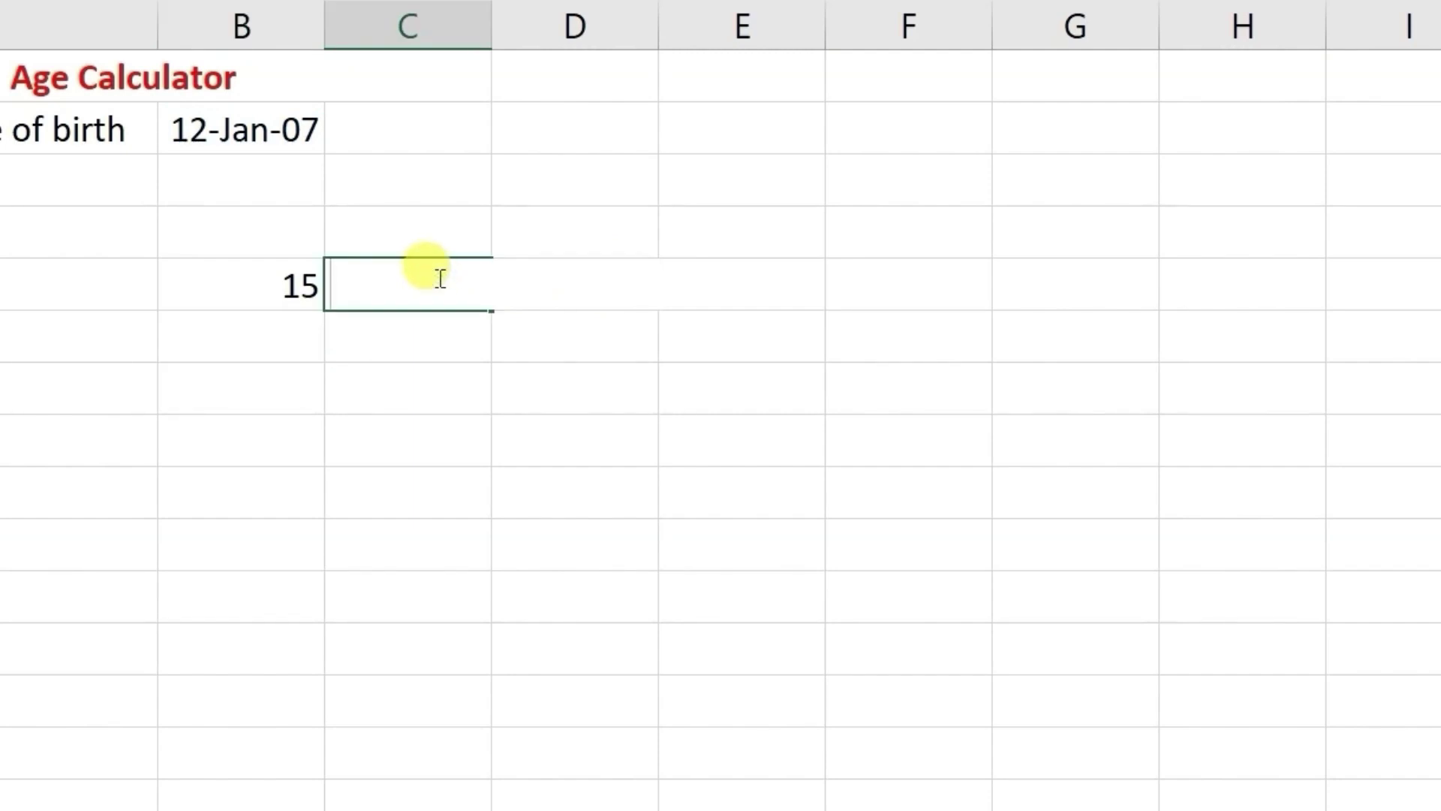
pyautogui.hotkey('ctrl', 'v')
pyautogui.click(717, 286)
pyautogui.write('m')
pyautogui.press('Return')
# Copy the full DATEDIF months formula text from C5.
pyautogui.doubleClick(411, 293)
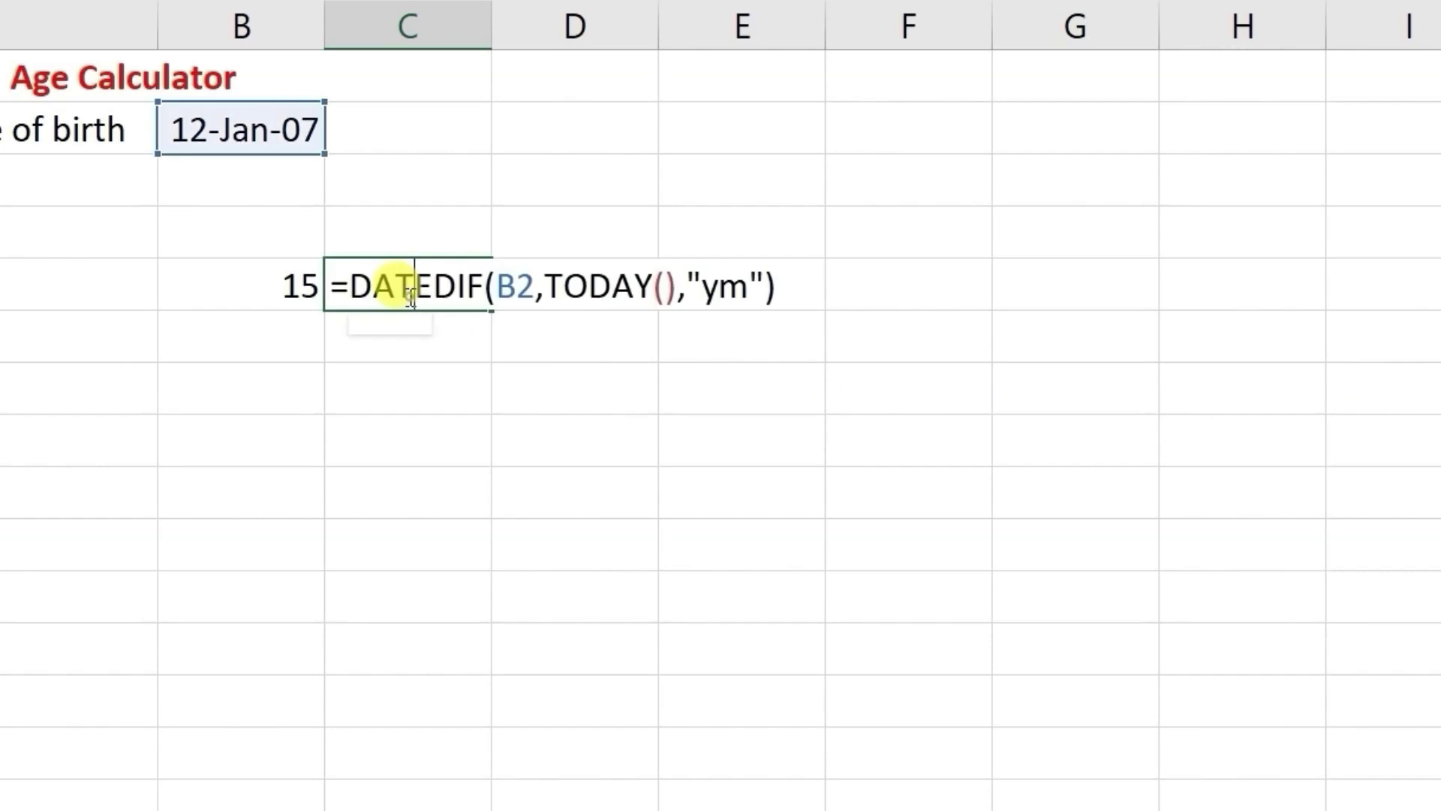
pyautogui.press('Home')
pyautogui.hotkey('shift', 'End')
pyautogui.press('Home')
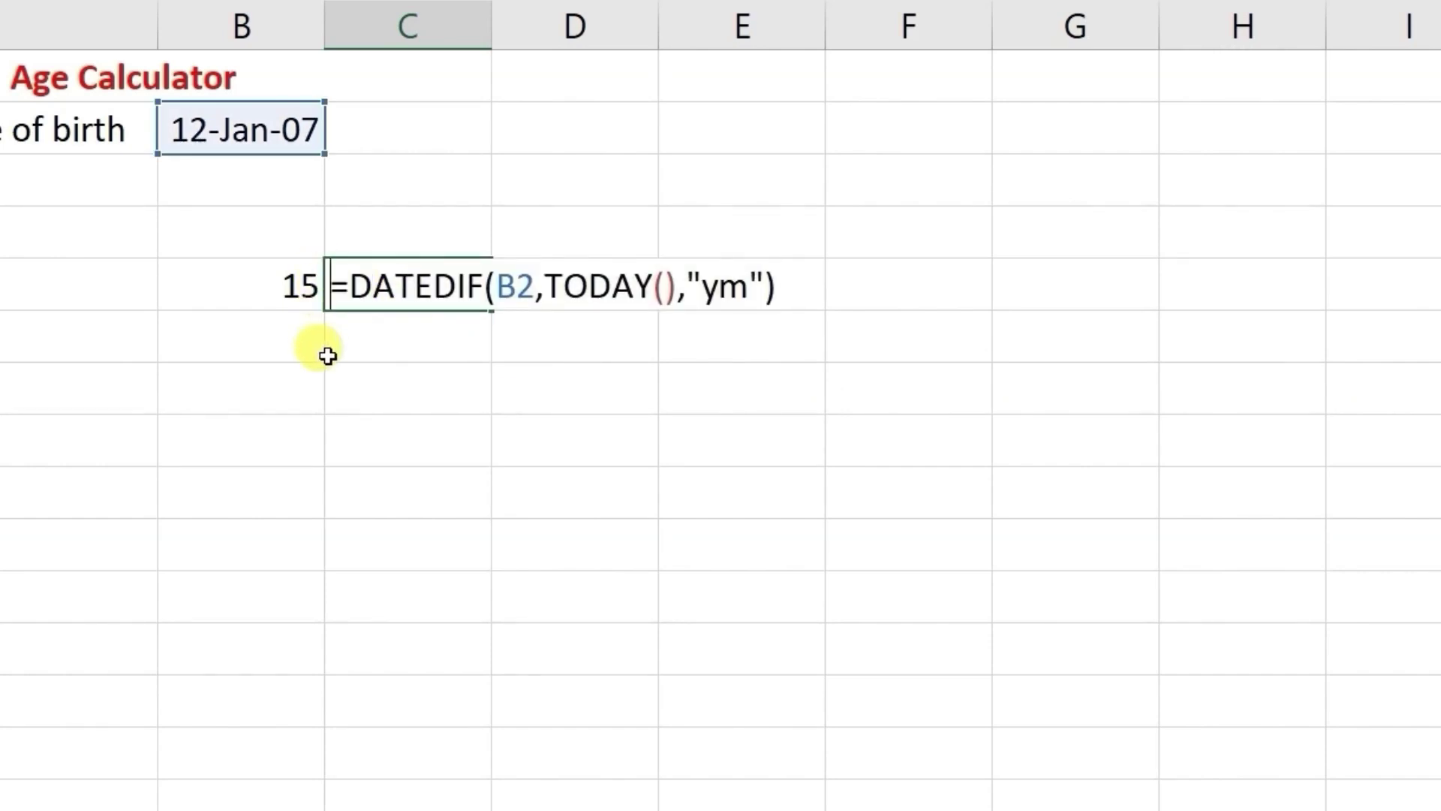
pyautogui.click(335, 284)
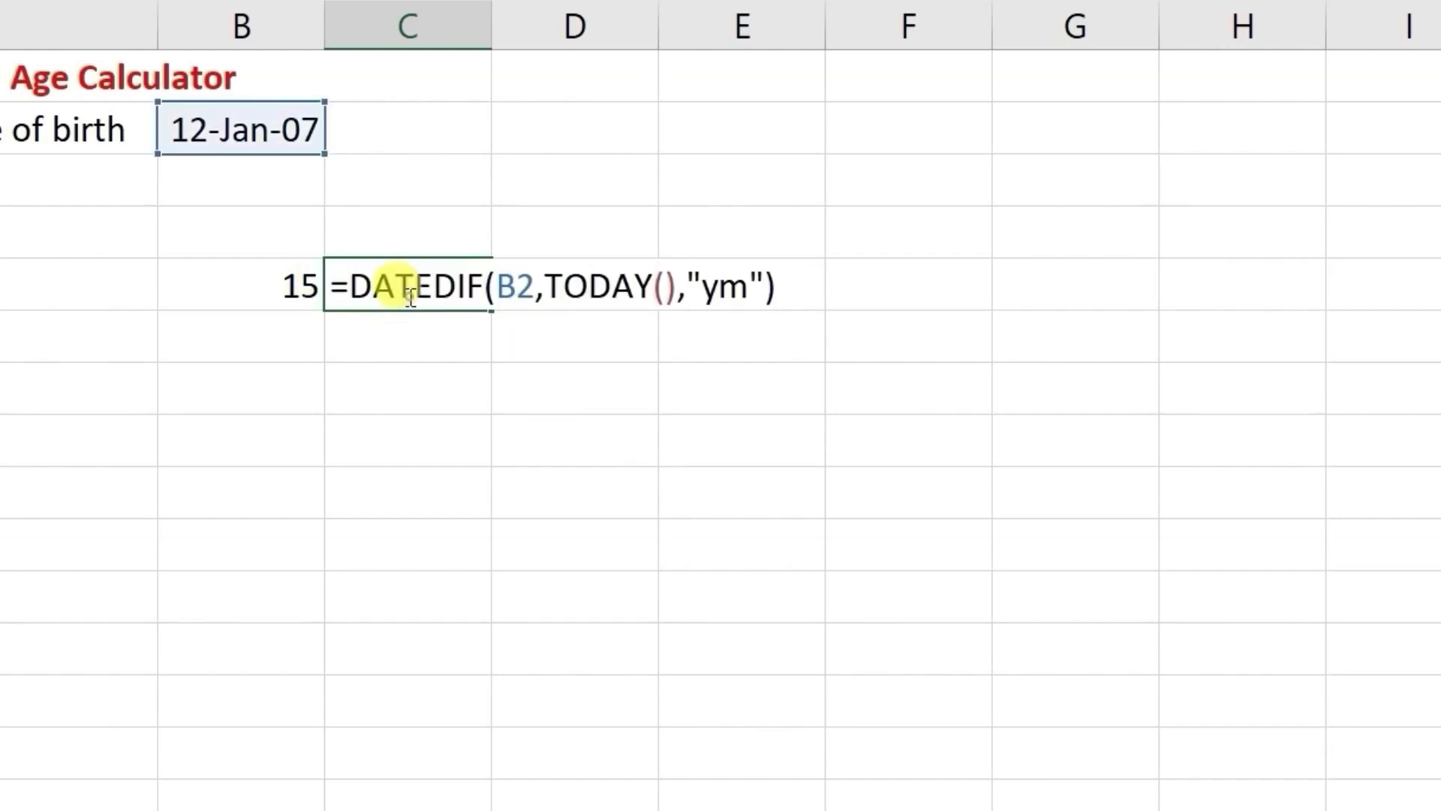
pyautogui.click(335, 284)
pyautogui.hotkey('shift', 'End')
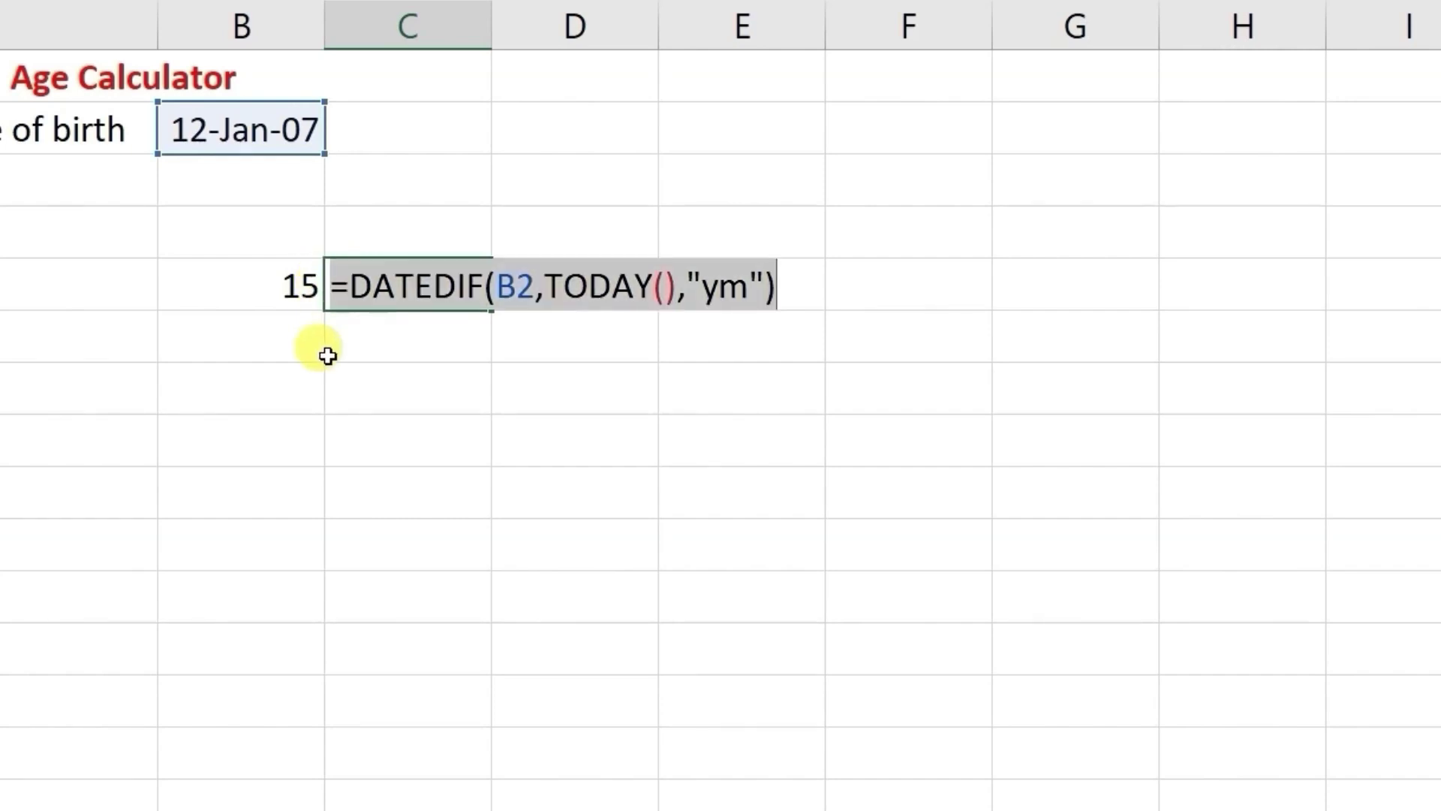
pyautogui.hotkey('ctrl', 'c')
pyautogui.press('Return')
# Paste the formula into D5 with unit "md" to show the remaining 15 days.
pyautogui.doubleClick(546, 284)
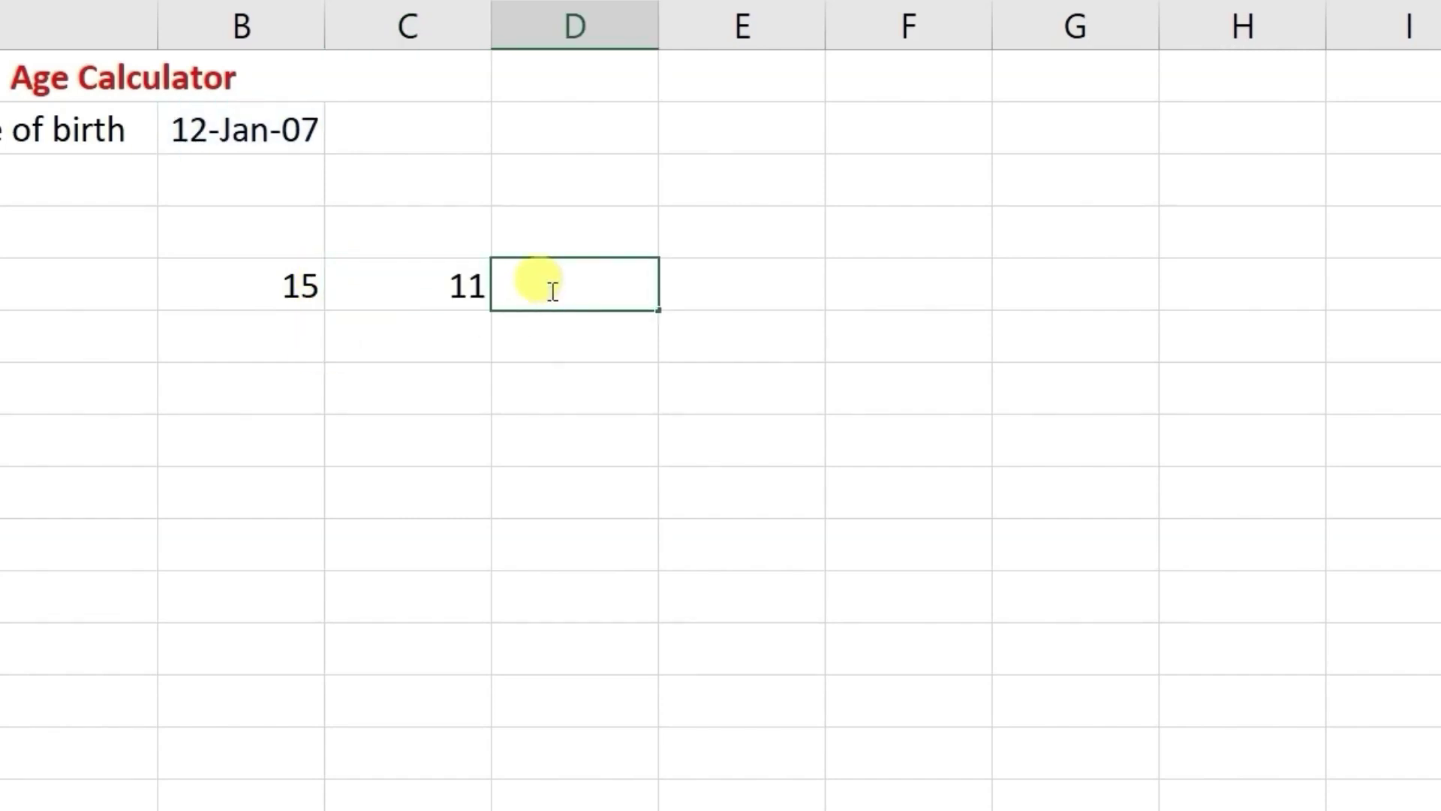
pyautogui.hotkey('ctrl', 'v')
pyautogui.click(865, 300)
pyautogui.press('Delete')
pyautogui.press('Right')
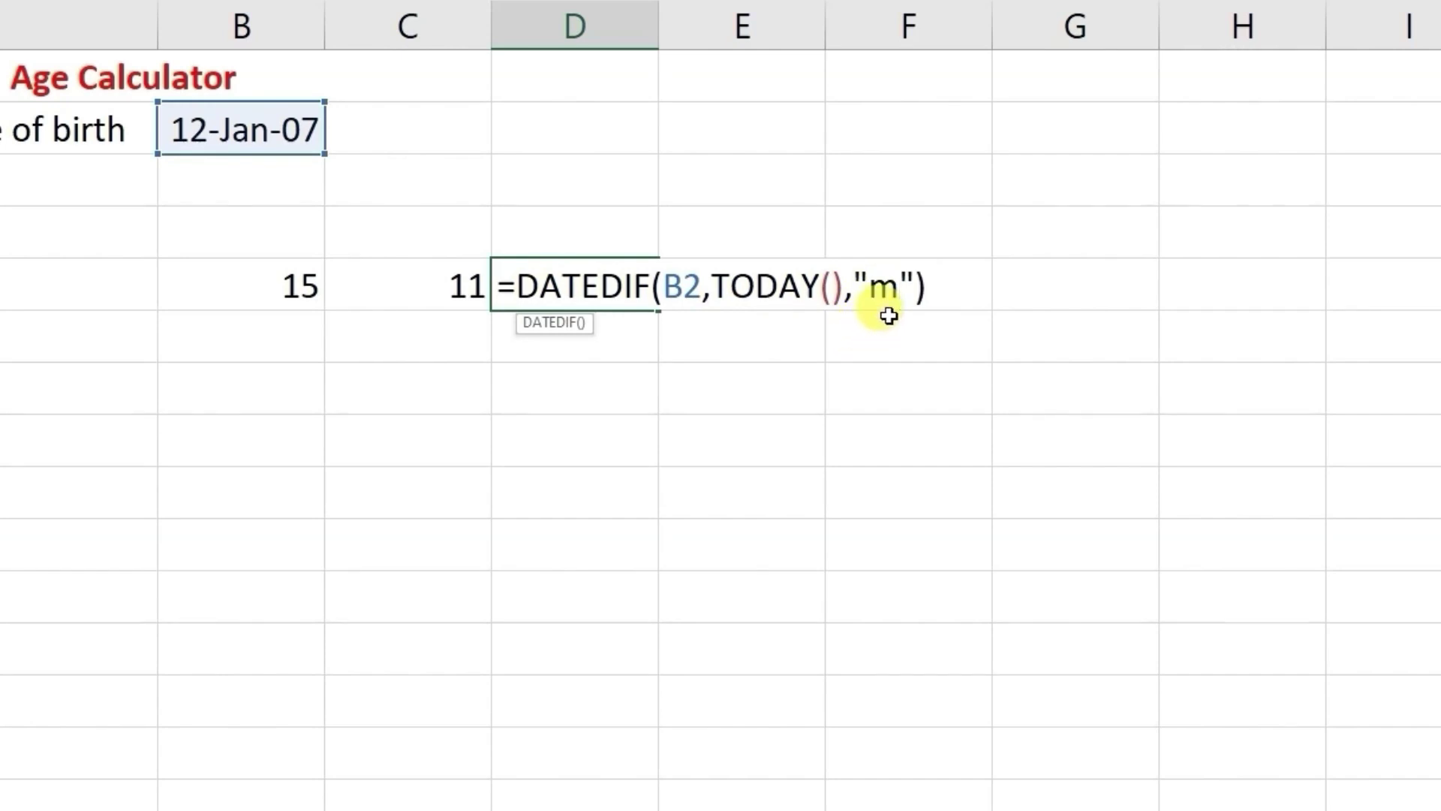
pyautogui.write('d')
pyautogui.press('Return')
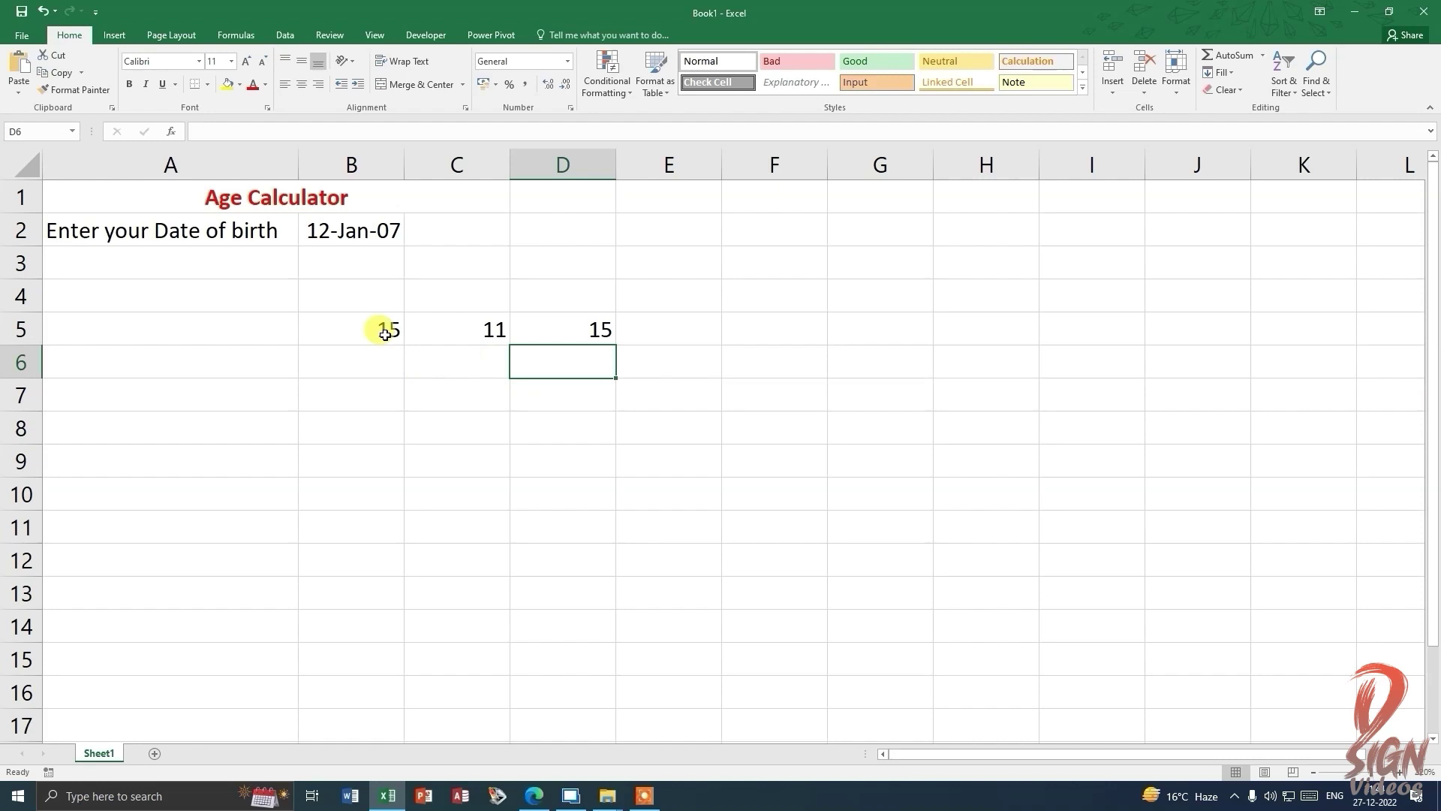
# Add the headers Year, Months and Days in B4, C4 and D4.
pyautogui.click(355, 293)
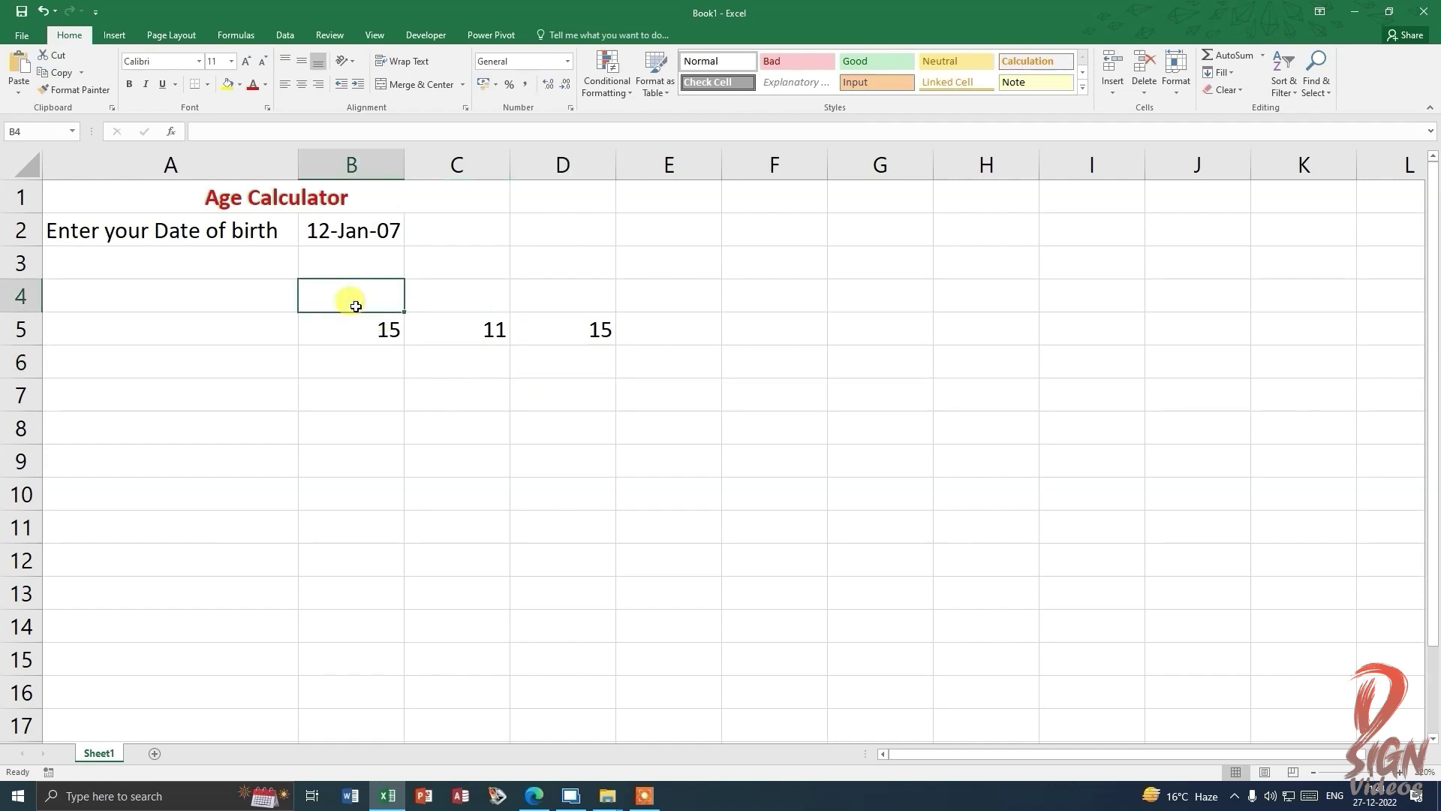
pyautogui.write('Year')
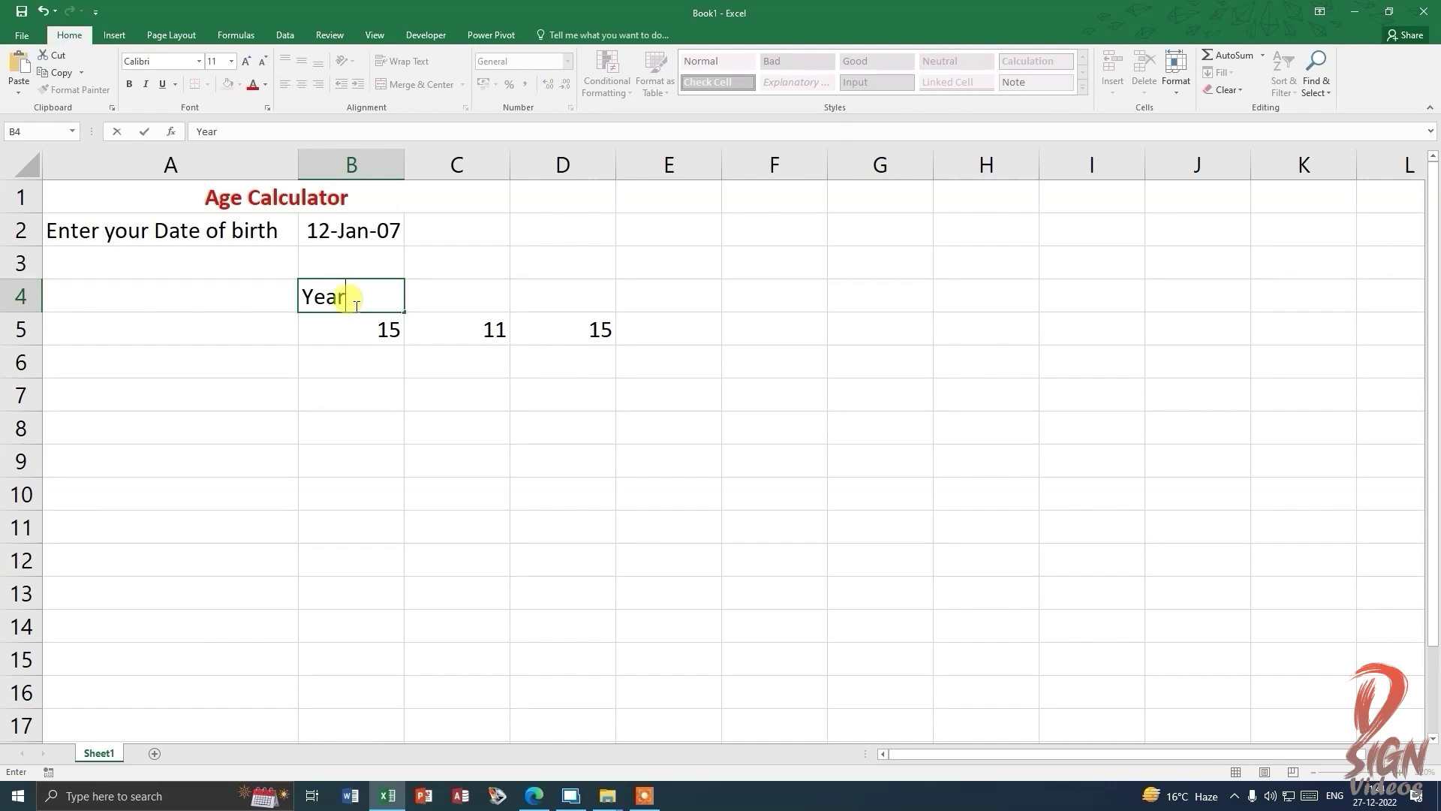
pyautogui.press('Tab')
pyautogui.write('M')
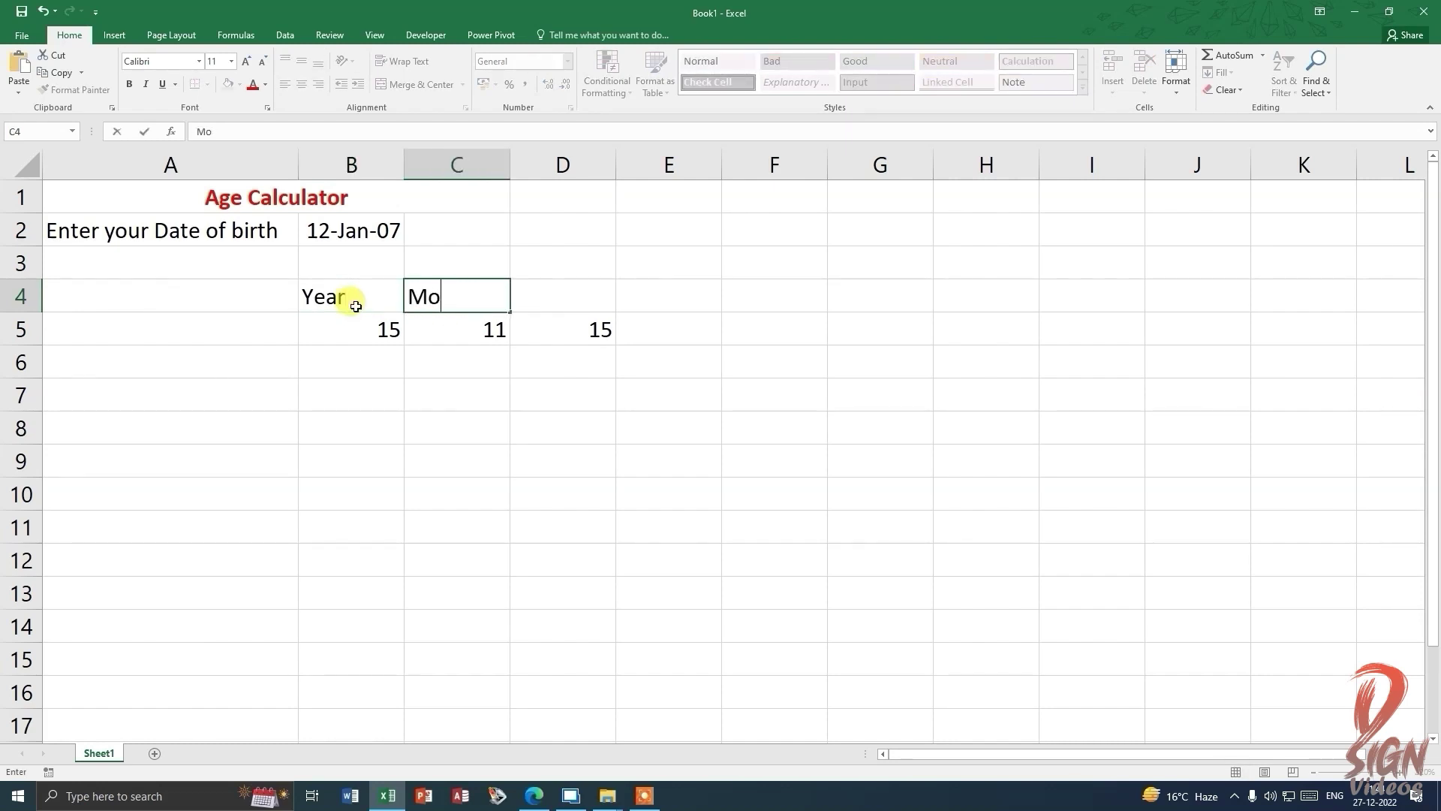
pyautogui.press('Tab')
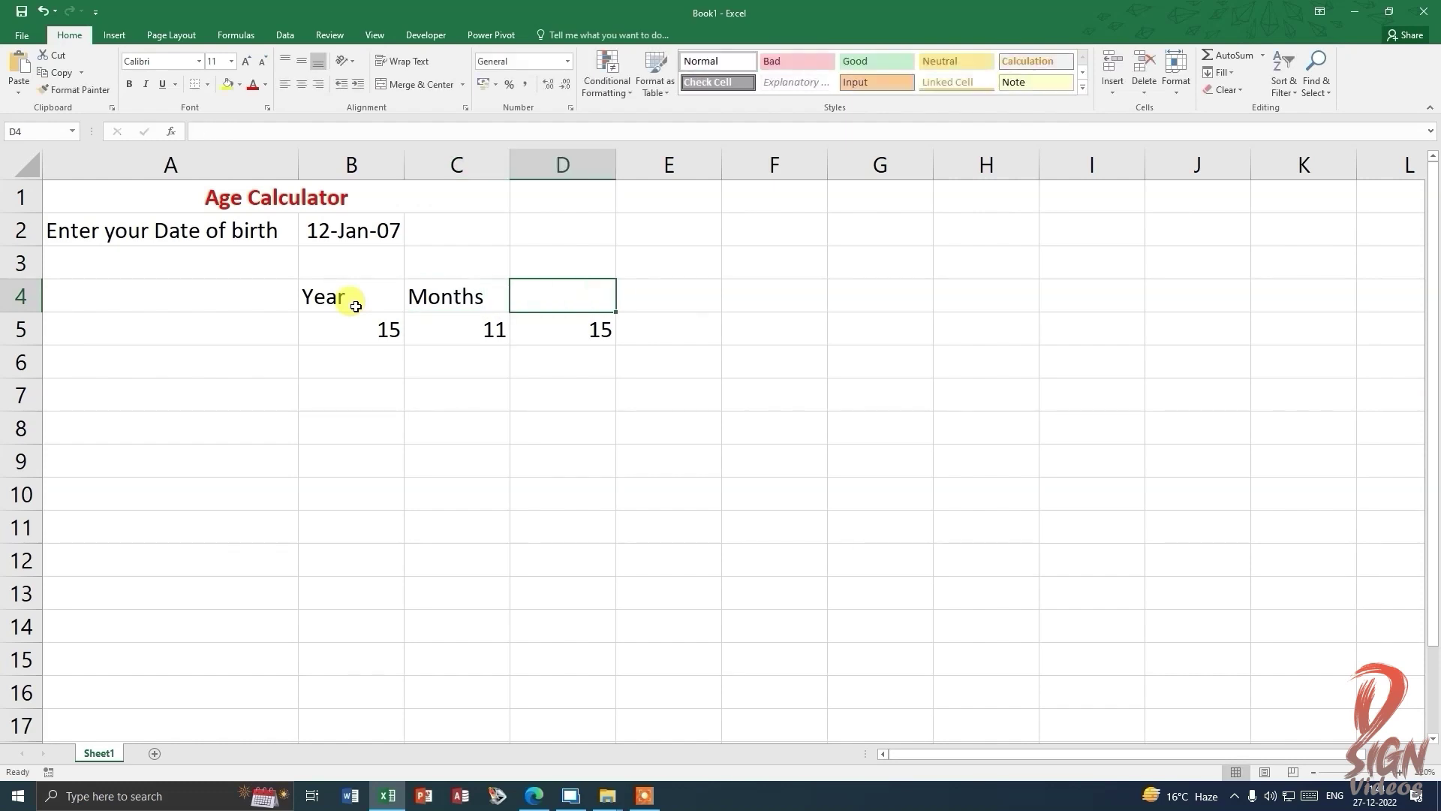
pyautogui.write('Days')
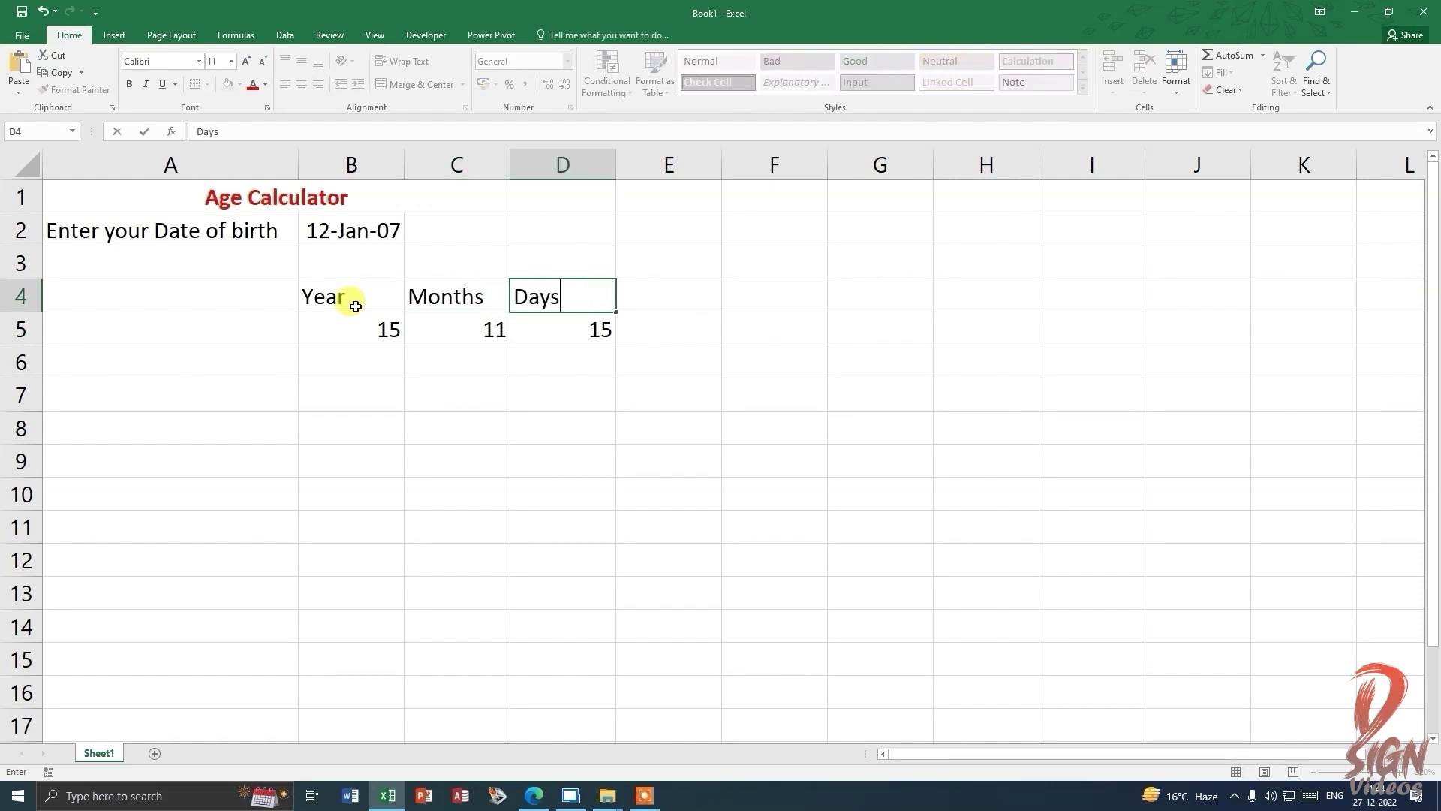
pyautogui.click(353, 315)
# Insert a new blank Sheet2 and start selecting down column A.
pyautogui.click(413, 297)
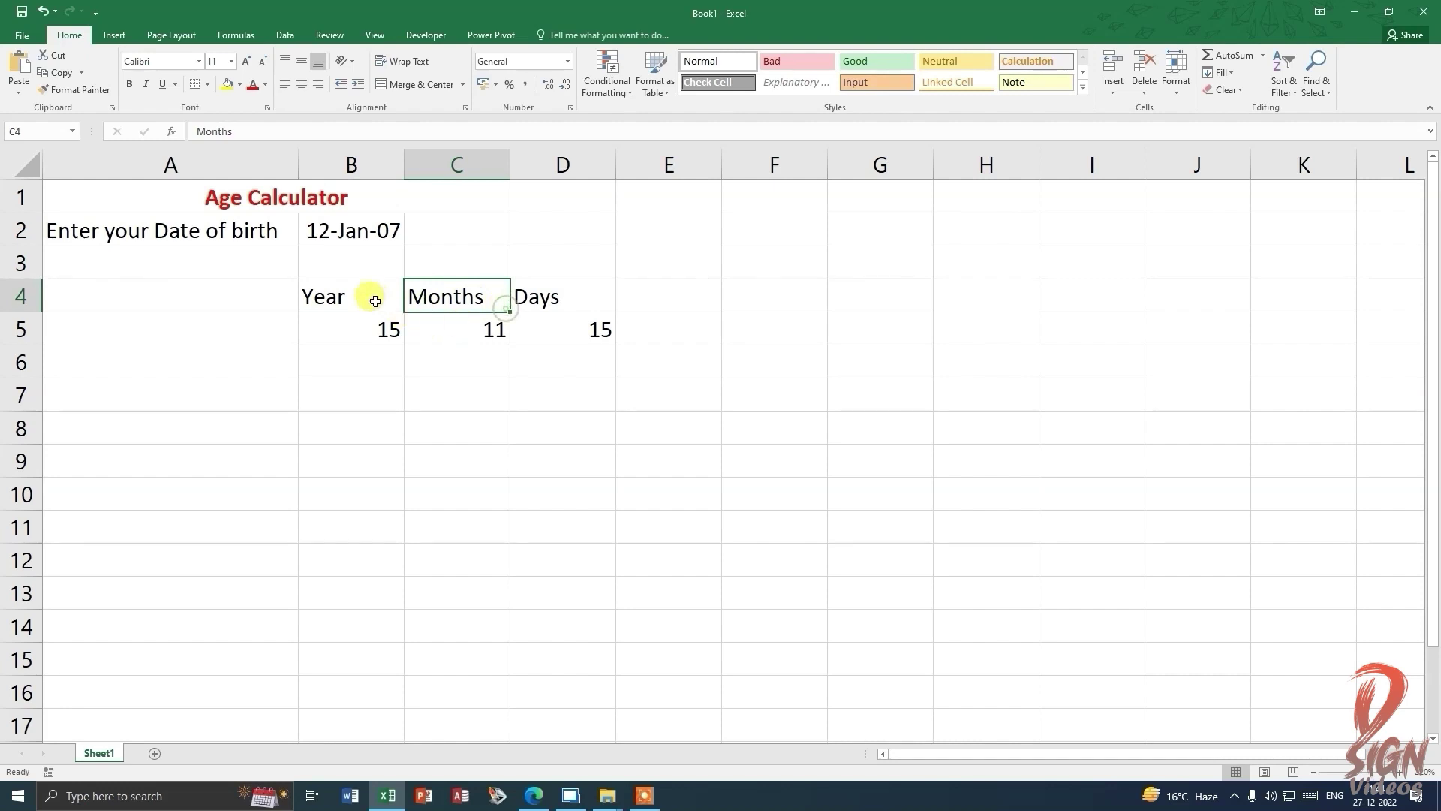
pyautogui.hotkey('shift', 'F11')
pyautogui.moveTo(52, 206); pyautogui.dragTo(43, 459)
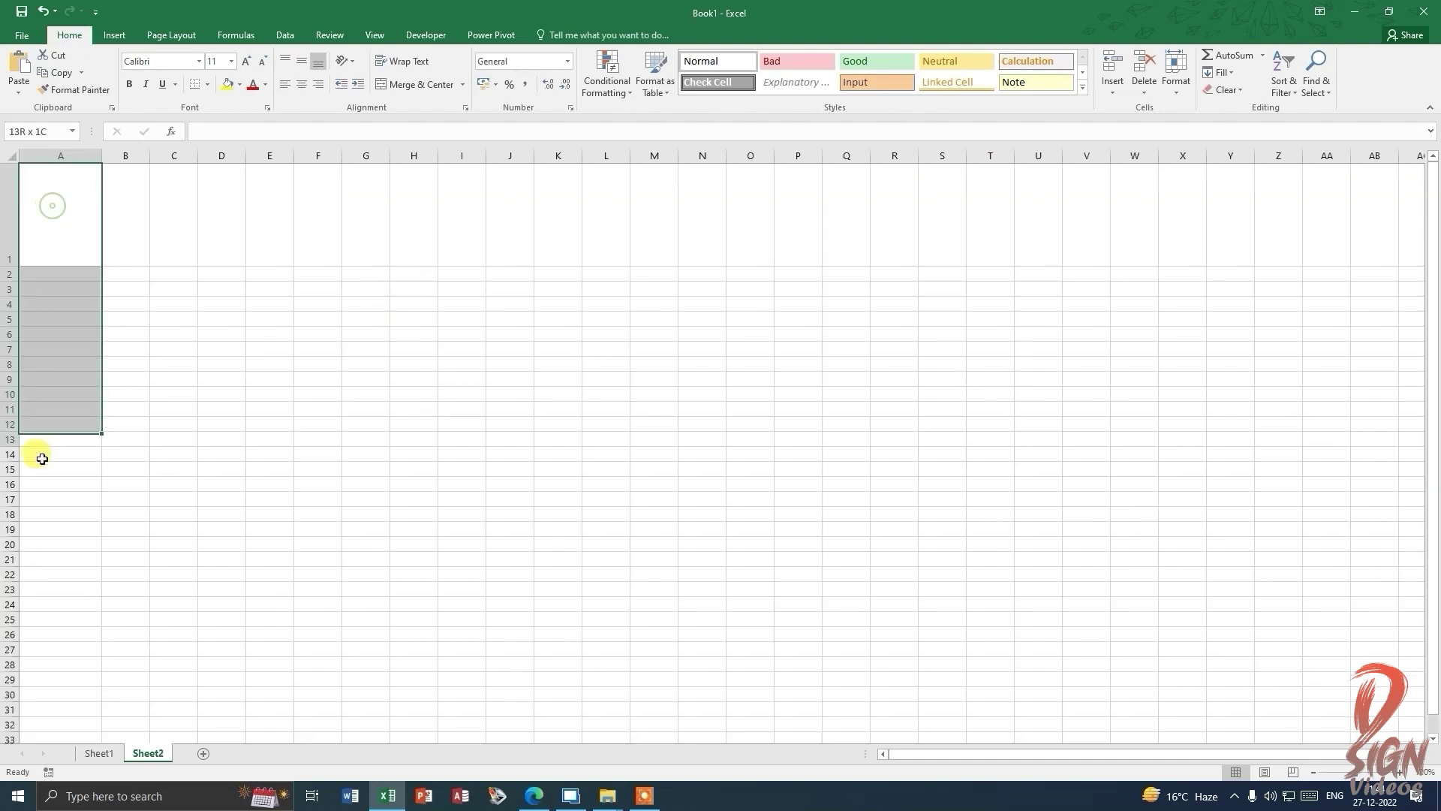
# Set rows 1 to 21 of Sheet2 to height 80, then select A2 for the pictures.
pyautogui.moveTo(42, 459); pyautogui.dragTo(34, 559)
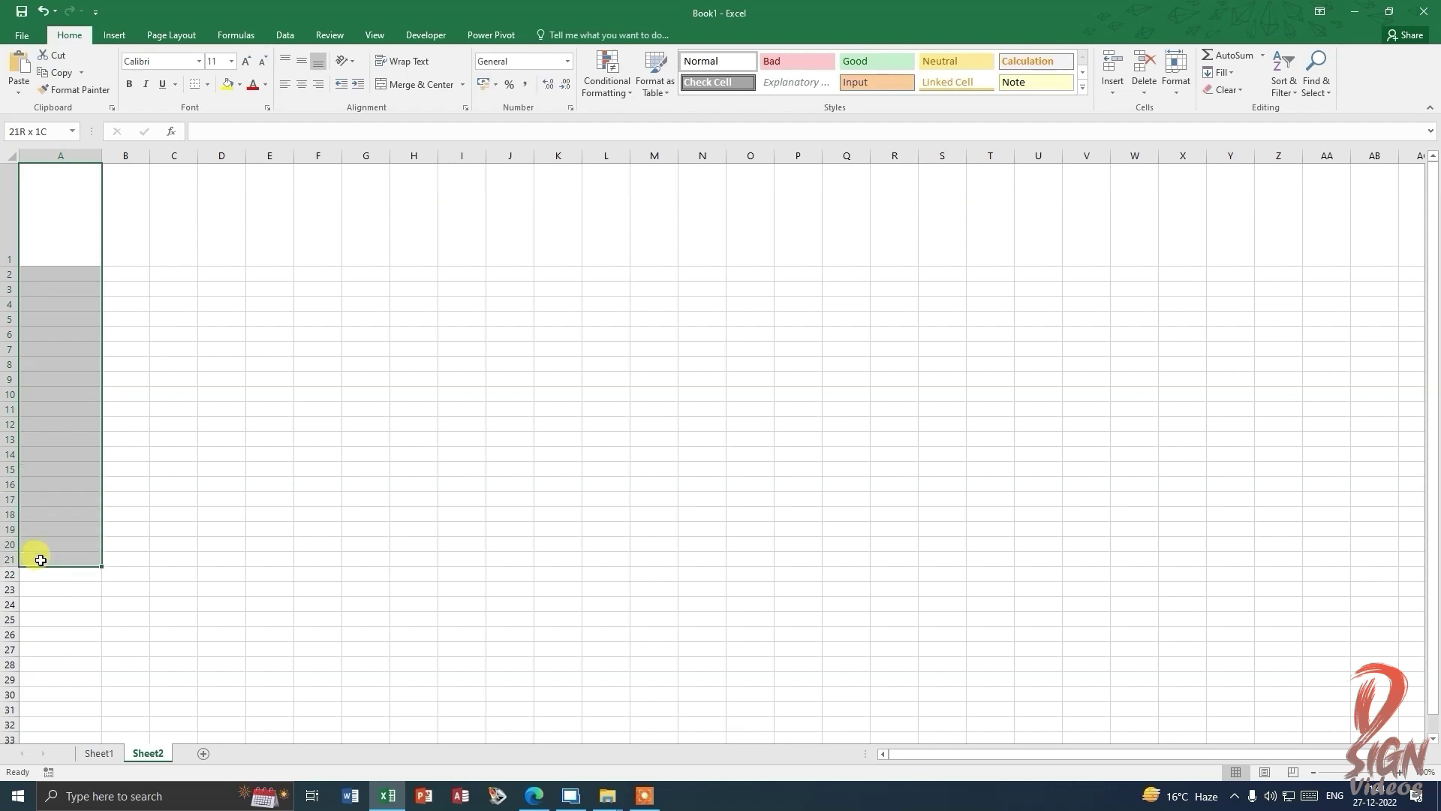
pyautogui.click(1175, 93)
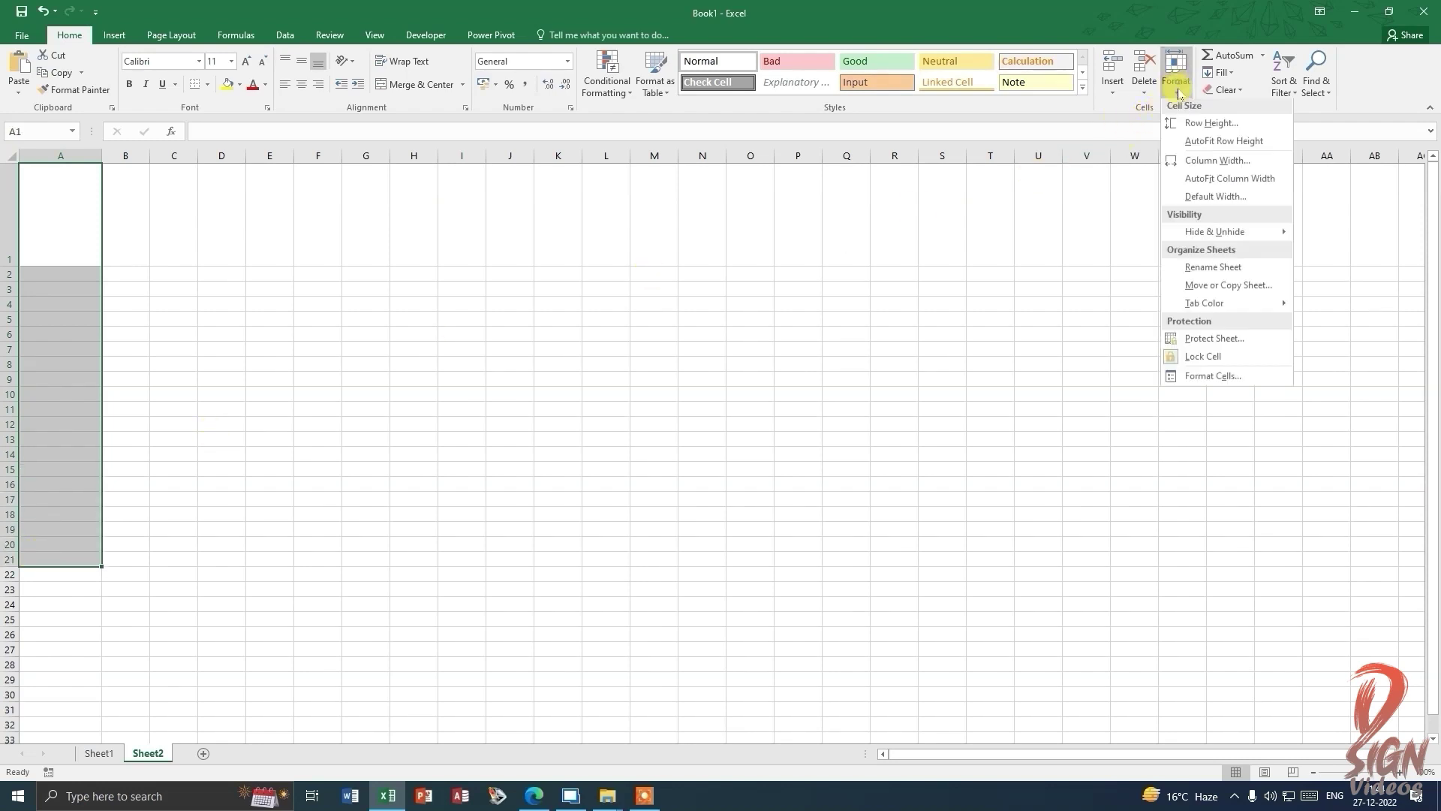
pyautogui.click(1231, 126)
pyautogui.write('80')
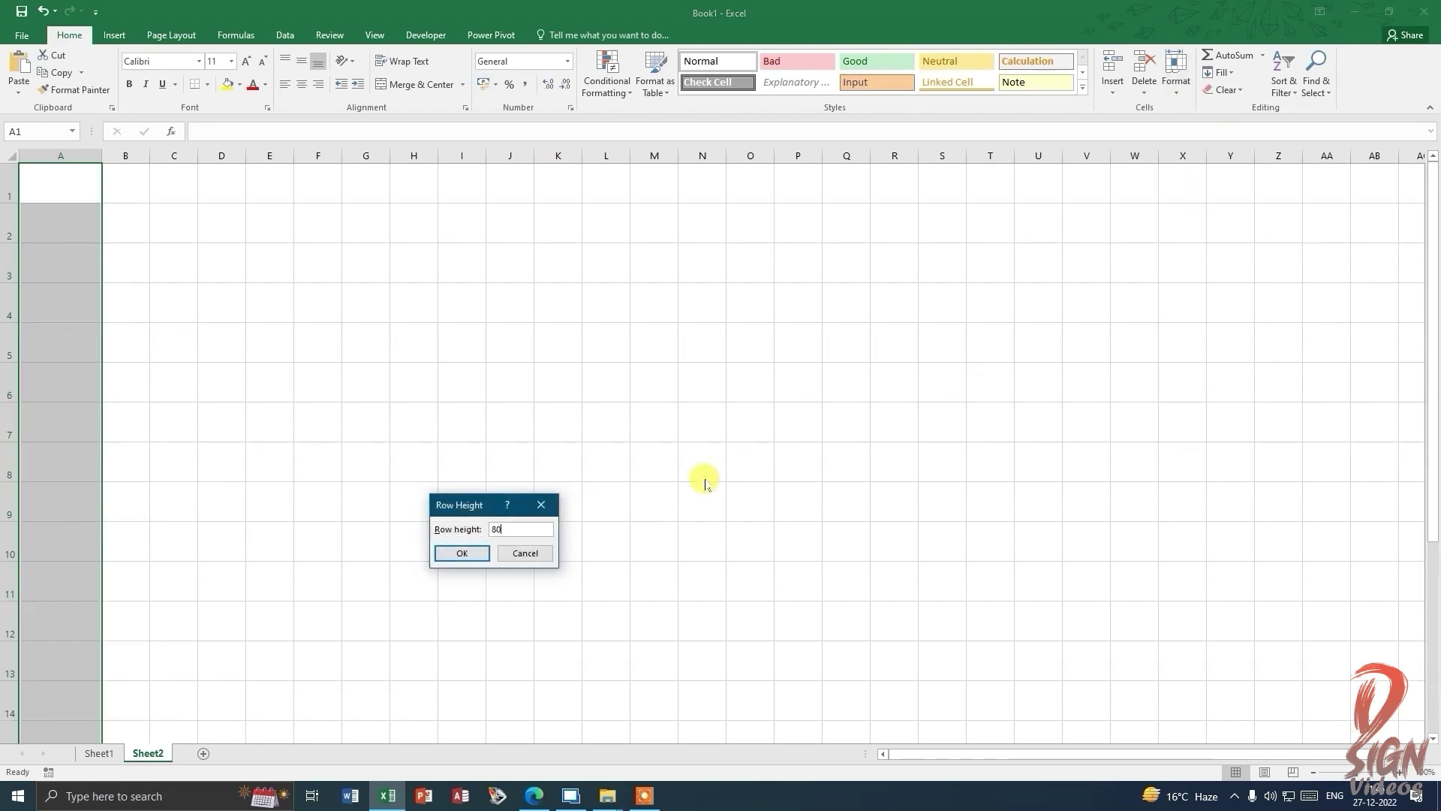
pyautogui.press('Return')
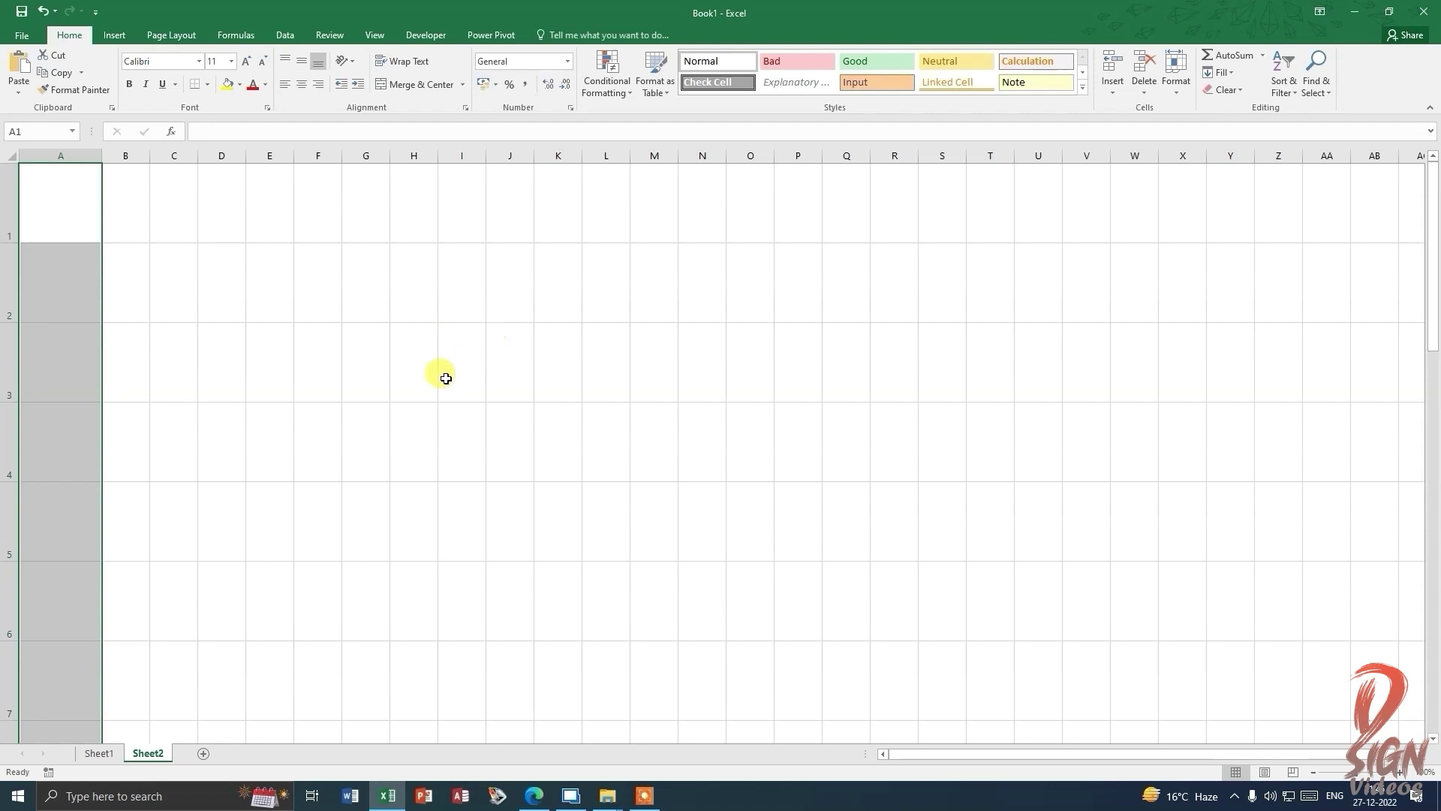
pyautogui.click(254, 379)
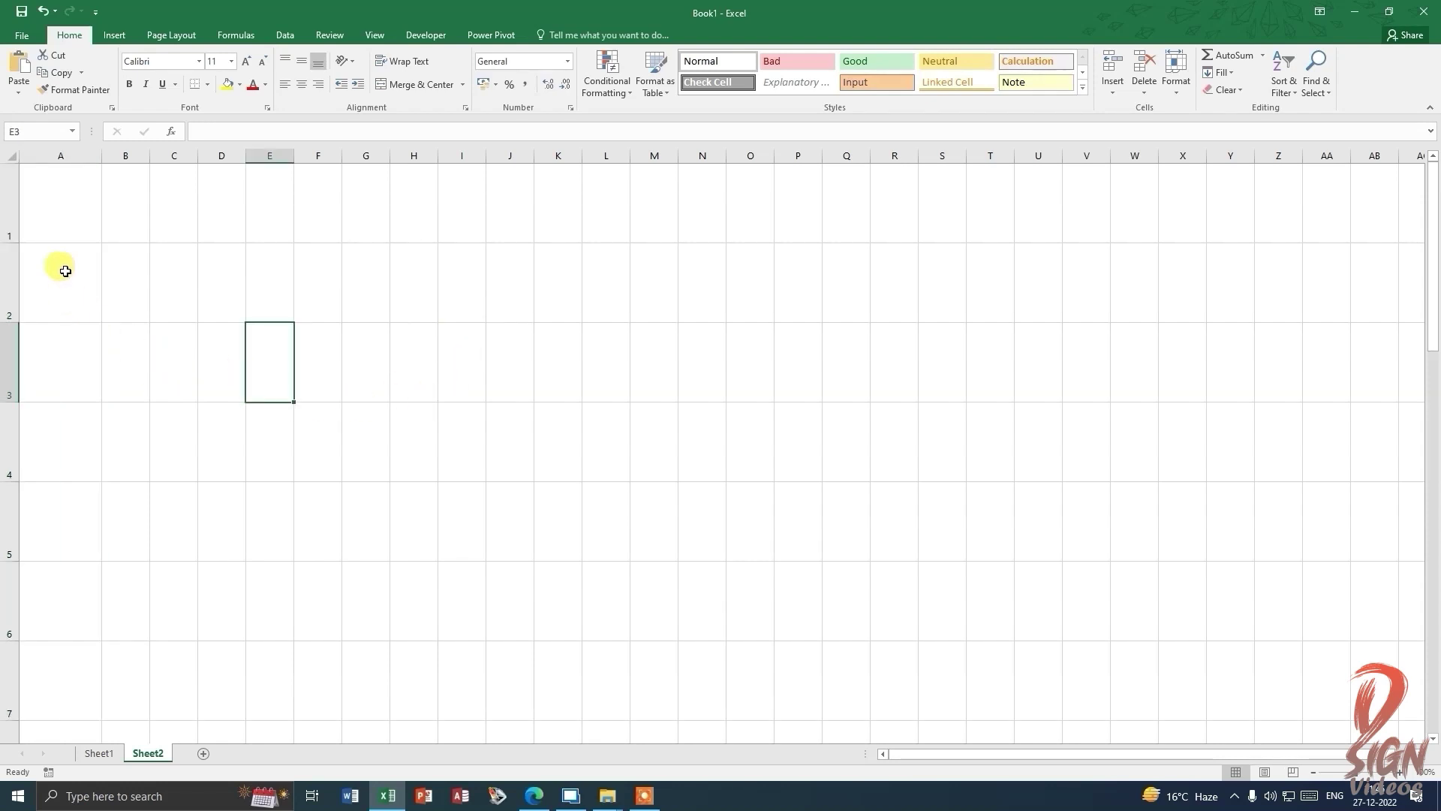
pyautogui.keyDown('ctrl'); pyautogui.scroll(3, 61, 267); pyautogui.keyUp('ctrl')
pyautogui.click(143, 231)
pyautogui.click(114, 35)
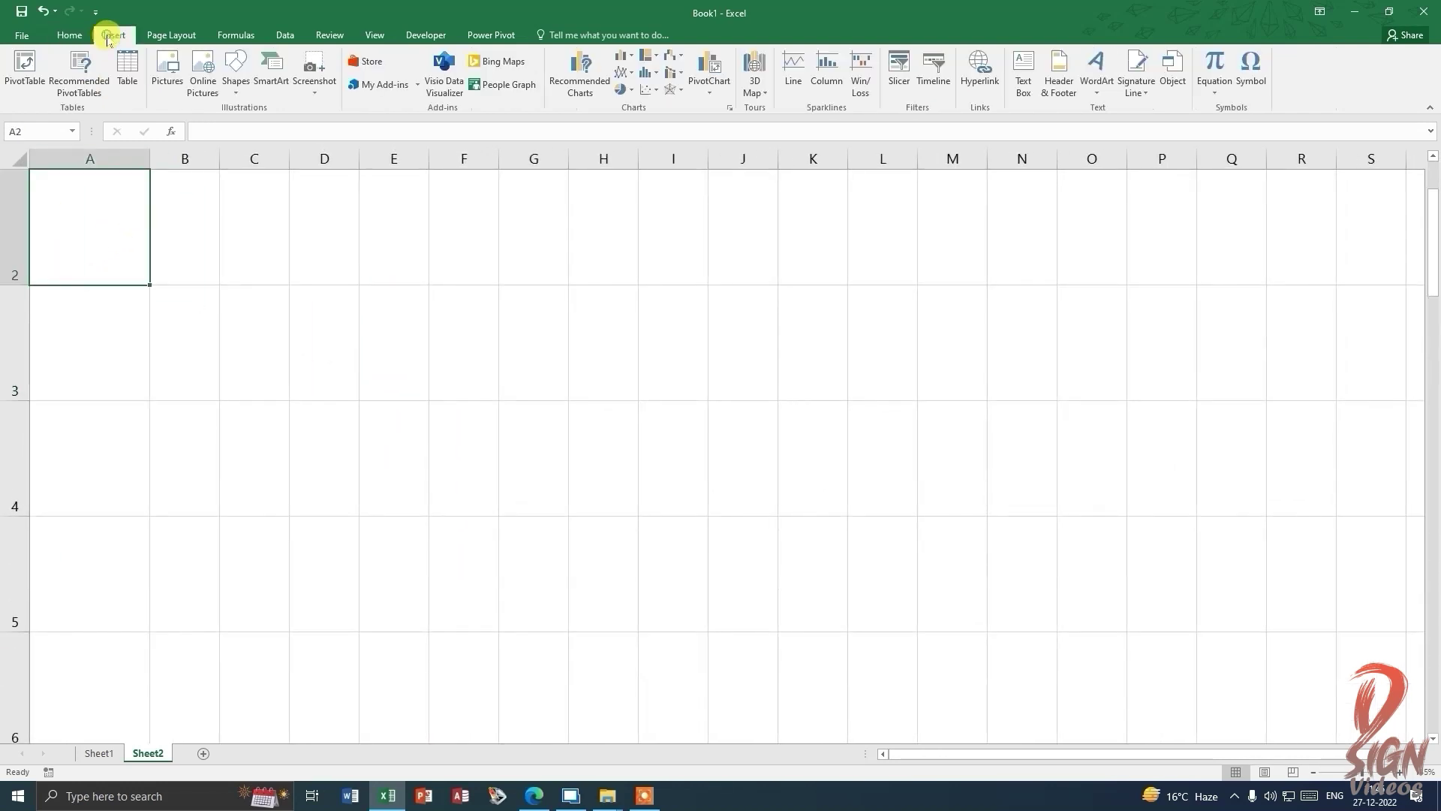
# Insert all six age cartoon images from the age folder and shrink them together.
pyautogui.click(168, 68)
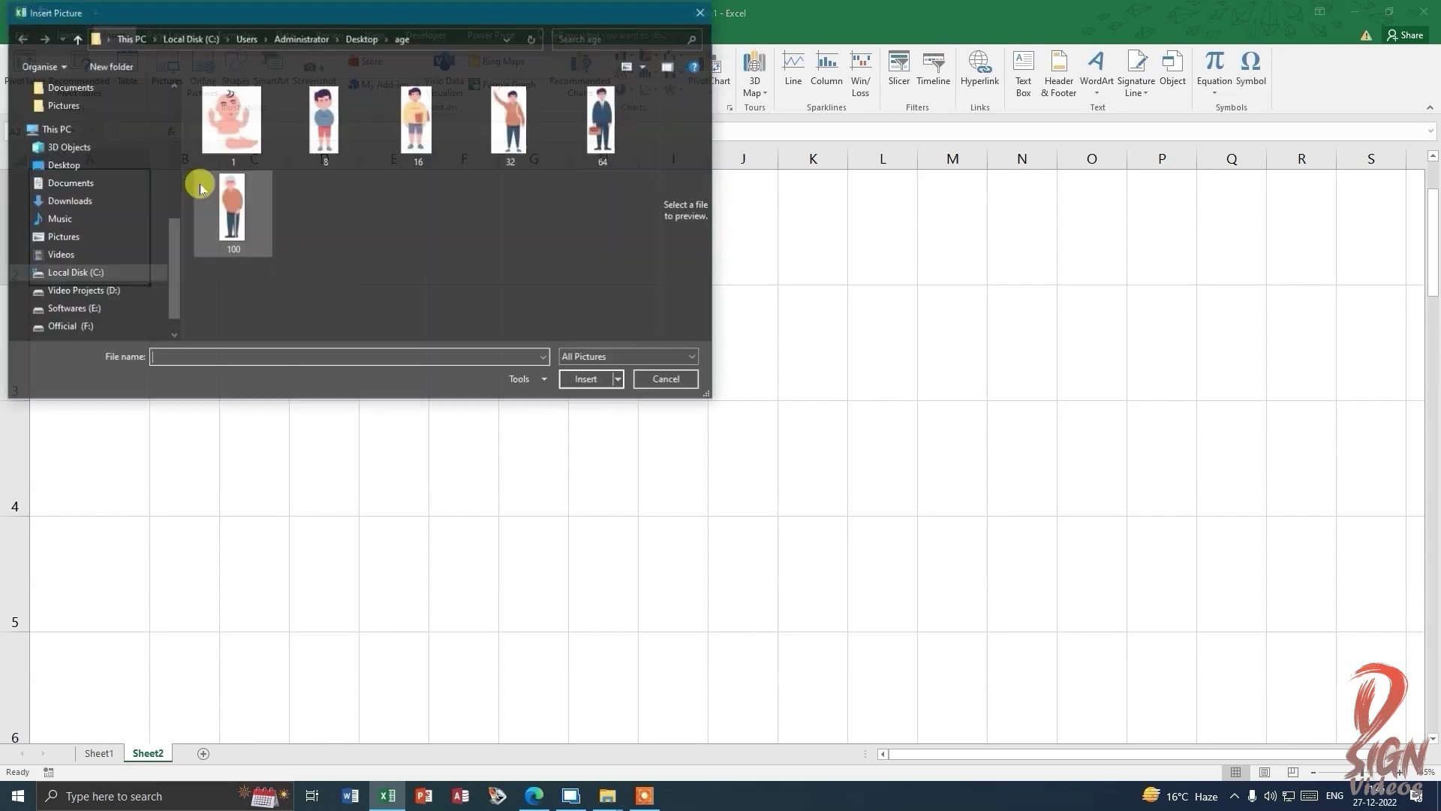
pyautogui.keyDown('shift'); pyautogui.click(248, 224); pyautogui.keyUp('shift')
pyautogui.click(586, 379)
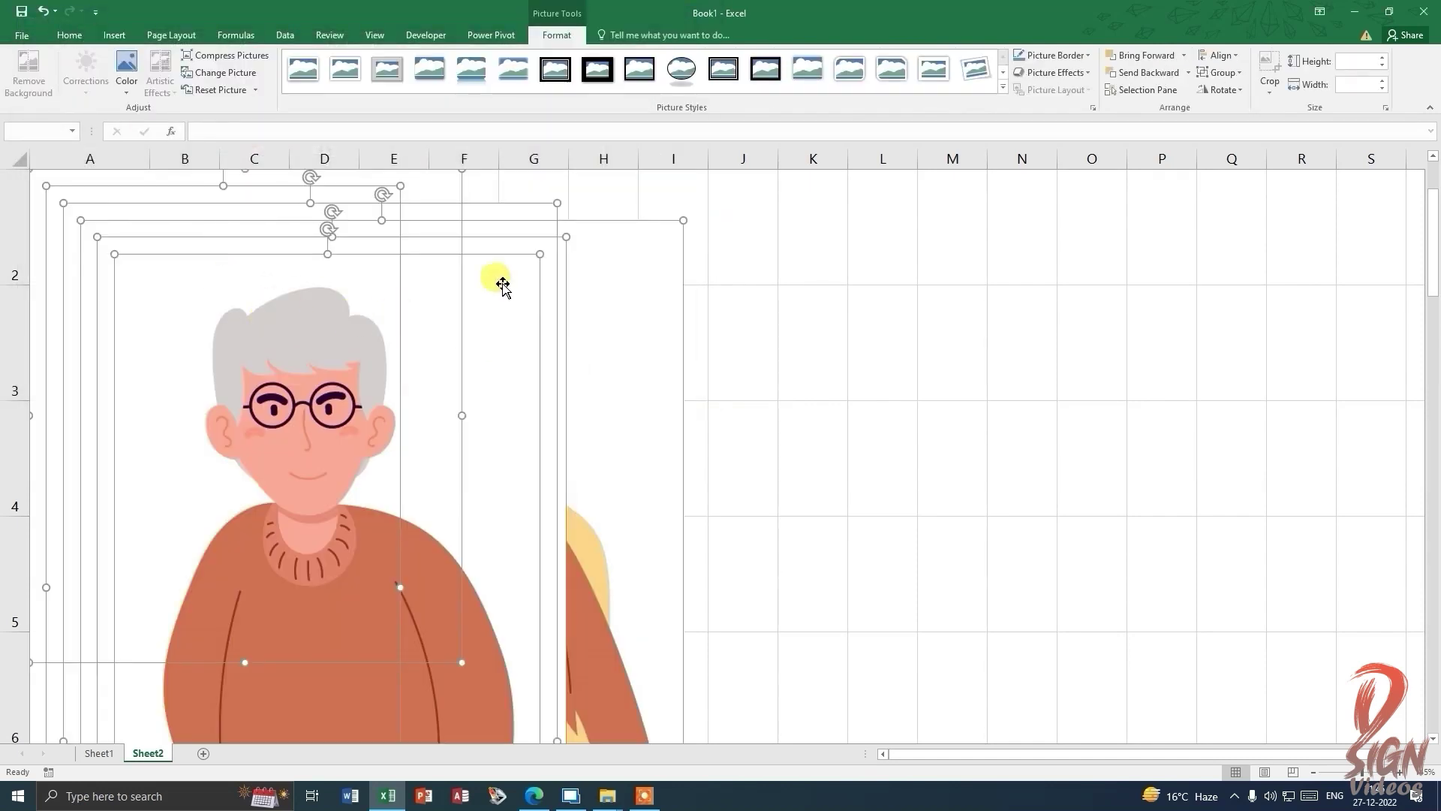
pyautogui.moveTo(654, 228); pyautogui.dragTo(180, 643)
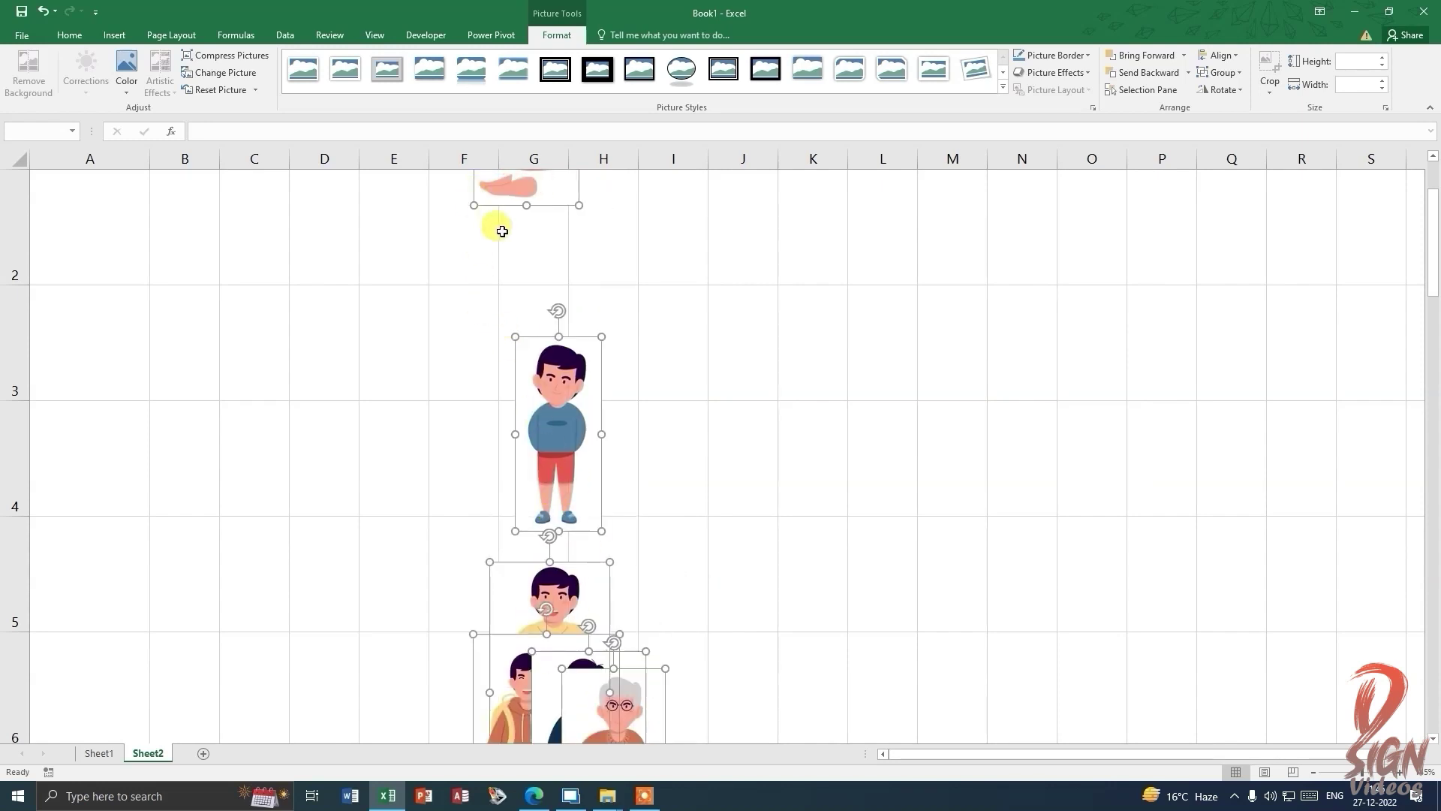
# Move and shrink the baby and boy cartoons into the top rows of column A.
pyautogui.click(665, 219)
pyautogui.moveTo(526, 189); pyautogui.dragTo(104, 225)
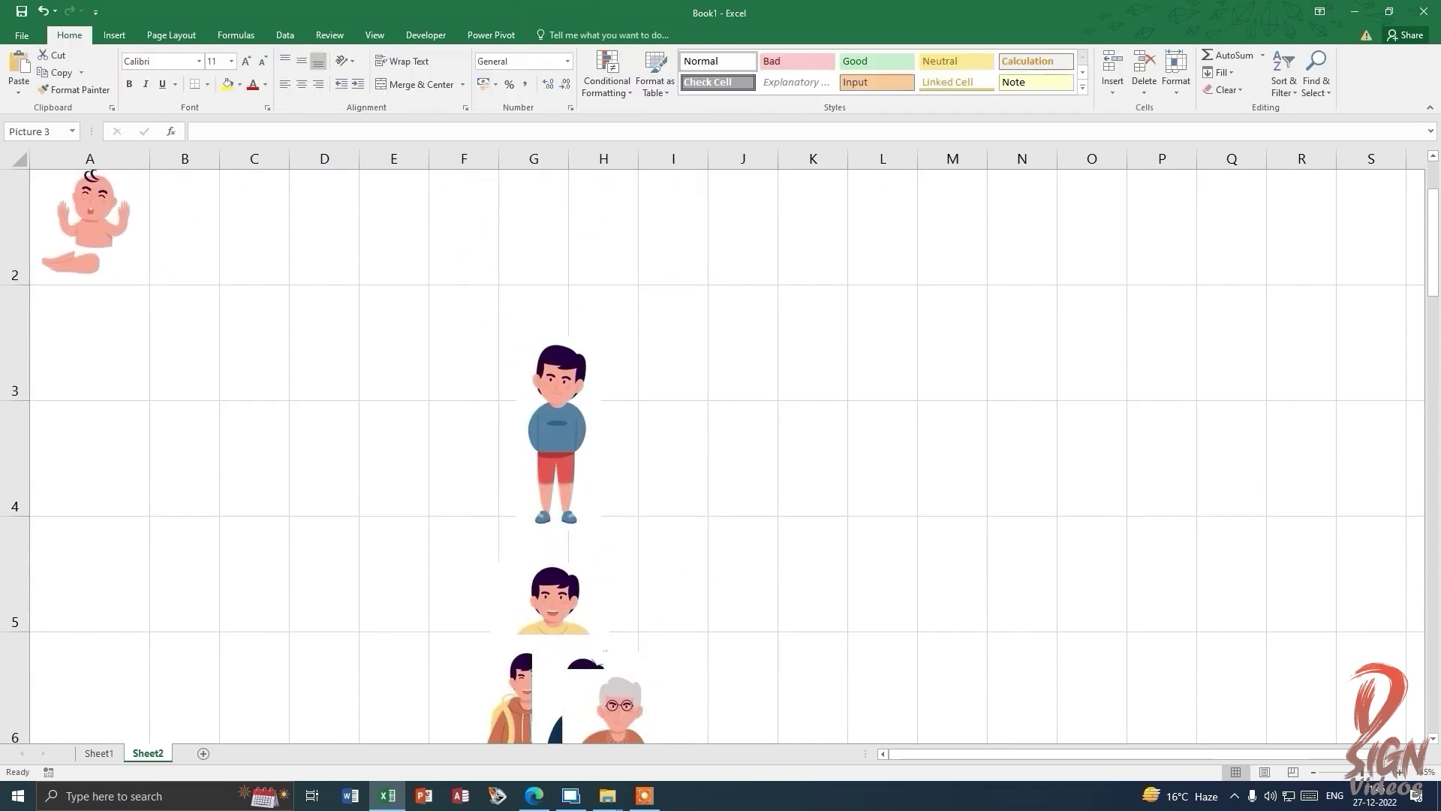
pyautogui.moveTo(545, 407)
pyautogui.mouseDown()
pyautogui.moveTo(134, 488)
pyautogui.moveTo(60, 364)
pyautogui.moveTo(102, 393)
pyautogui.mouseUp()
pyautogui.moveTo(563, 607); pyautogui.dragTo(222, 428)
pyautogui.click(113, 240)
pyautogui.moveTo(139, 278); pyautogui.dragTo(117, 261)
pyautogui.click(147, 413)
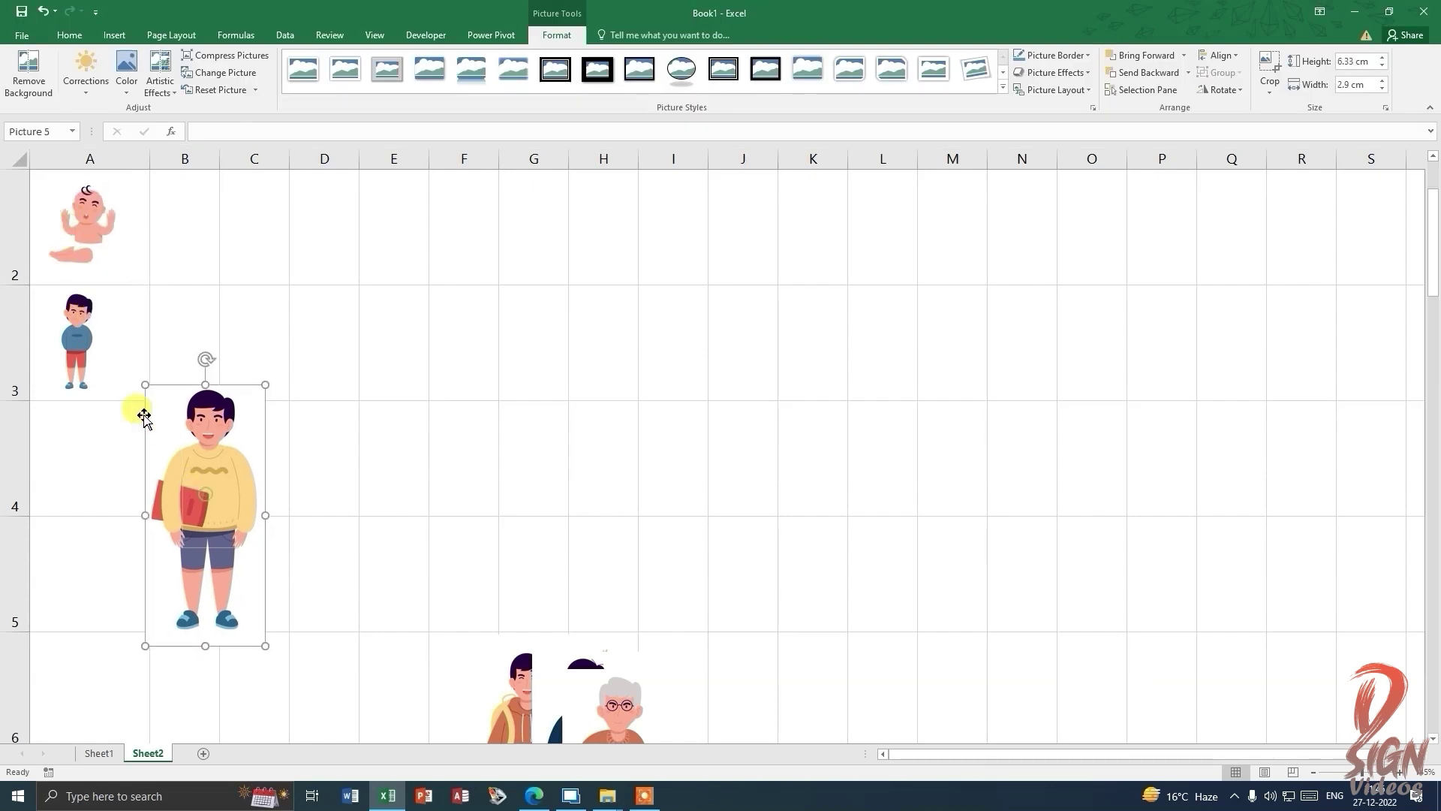
pyautogui.moveTo(142, 387)
pyautogui.mouseDown()
pyautogui.moveTo(213, 515)
pyautogui.moveTo(105, 413)
pyautogui.mouseUp()
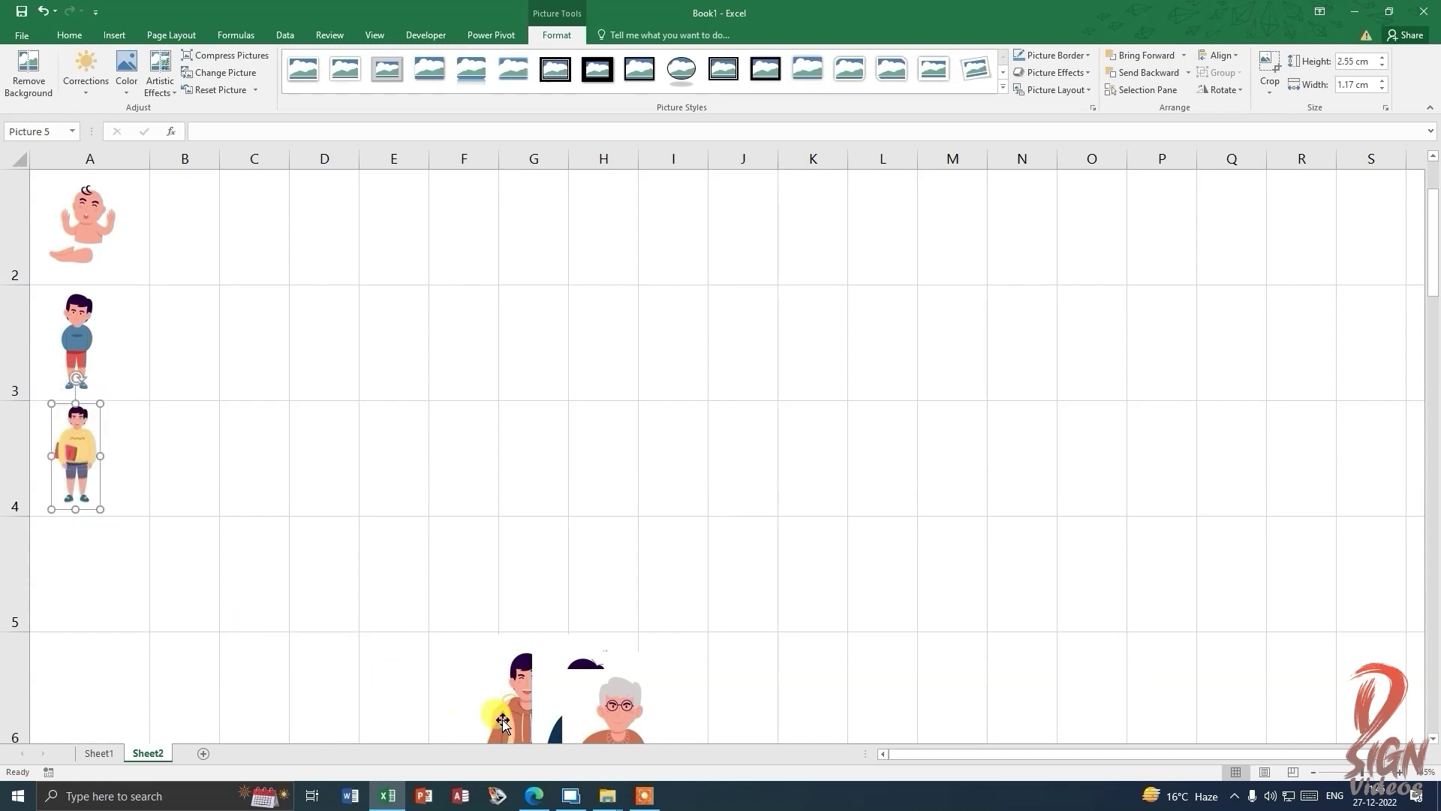
# Shrink the hoodie boy cartoon and place it in A5.
pyautogui.moveTo(499, 701); pyautogui.dragTo(195, 496)
pyautogui.moveTo(304, 419); pyautogui.dragTo(178, 576)
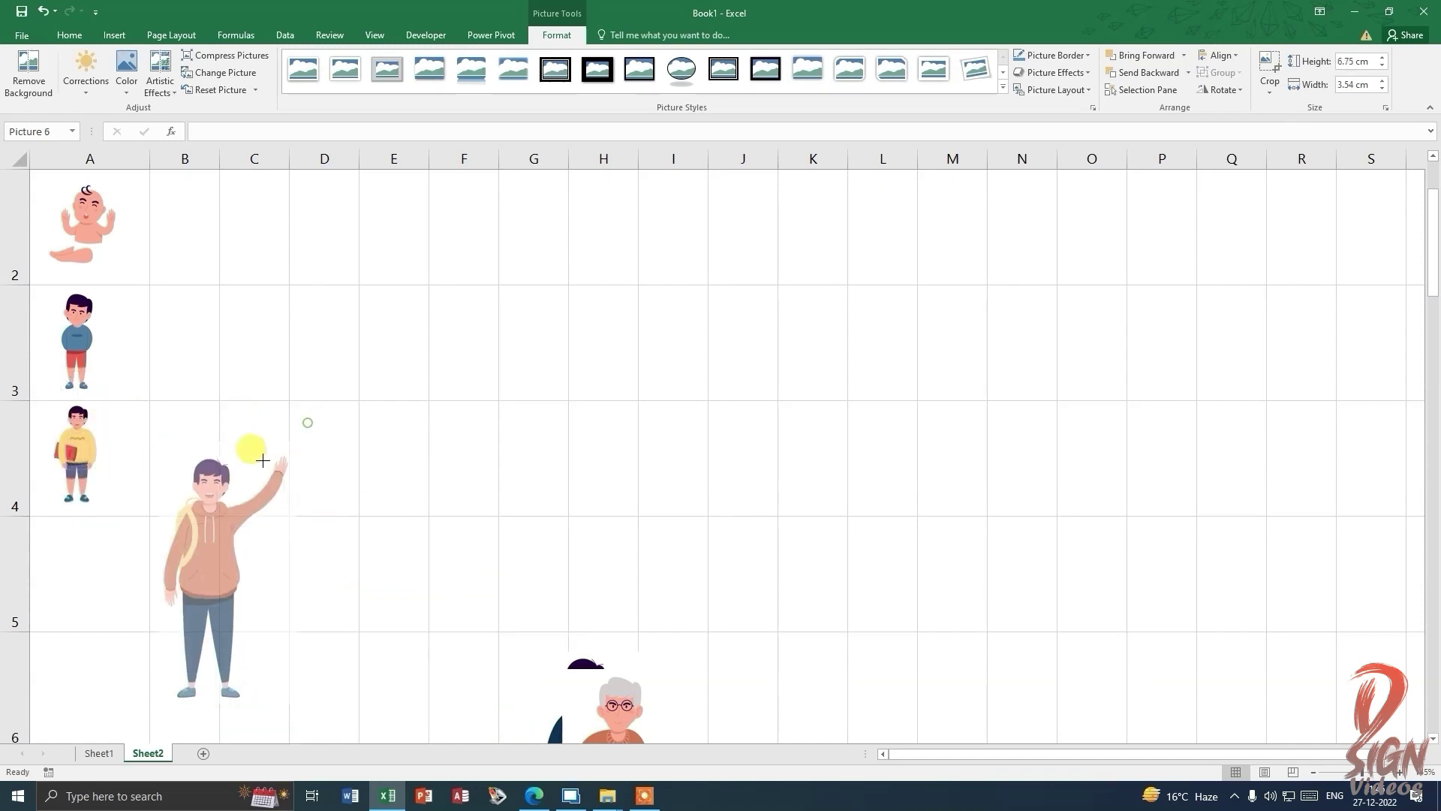
pyautogui.moveTo(188, 638); pyautogui.dragTo(80, 572)
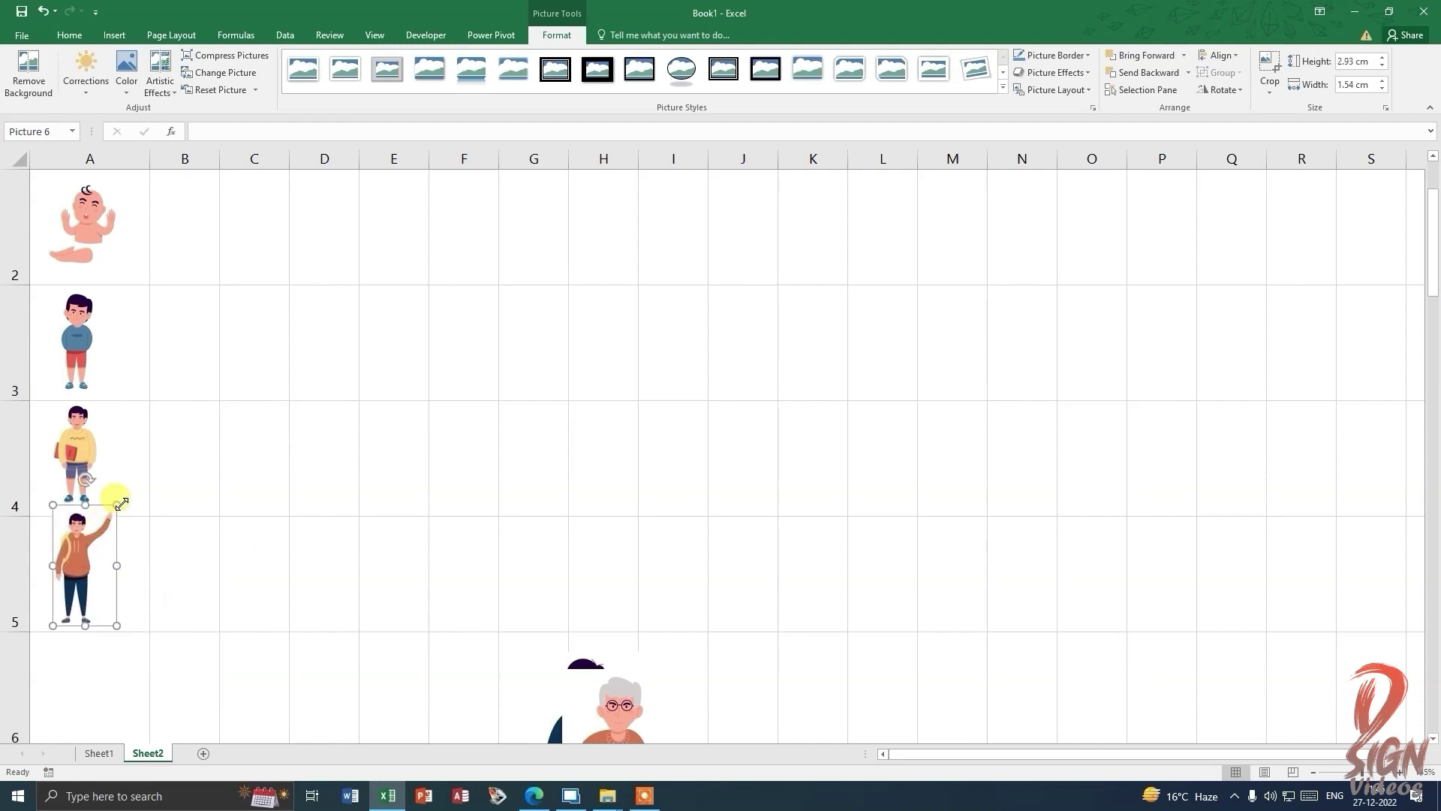
pyautogui.moveTo(120, 510); pyautogui.dragTo(109, 525)
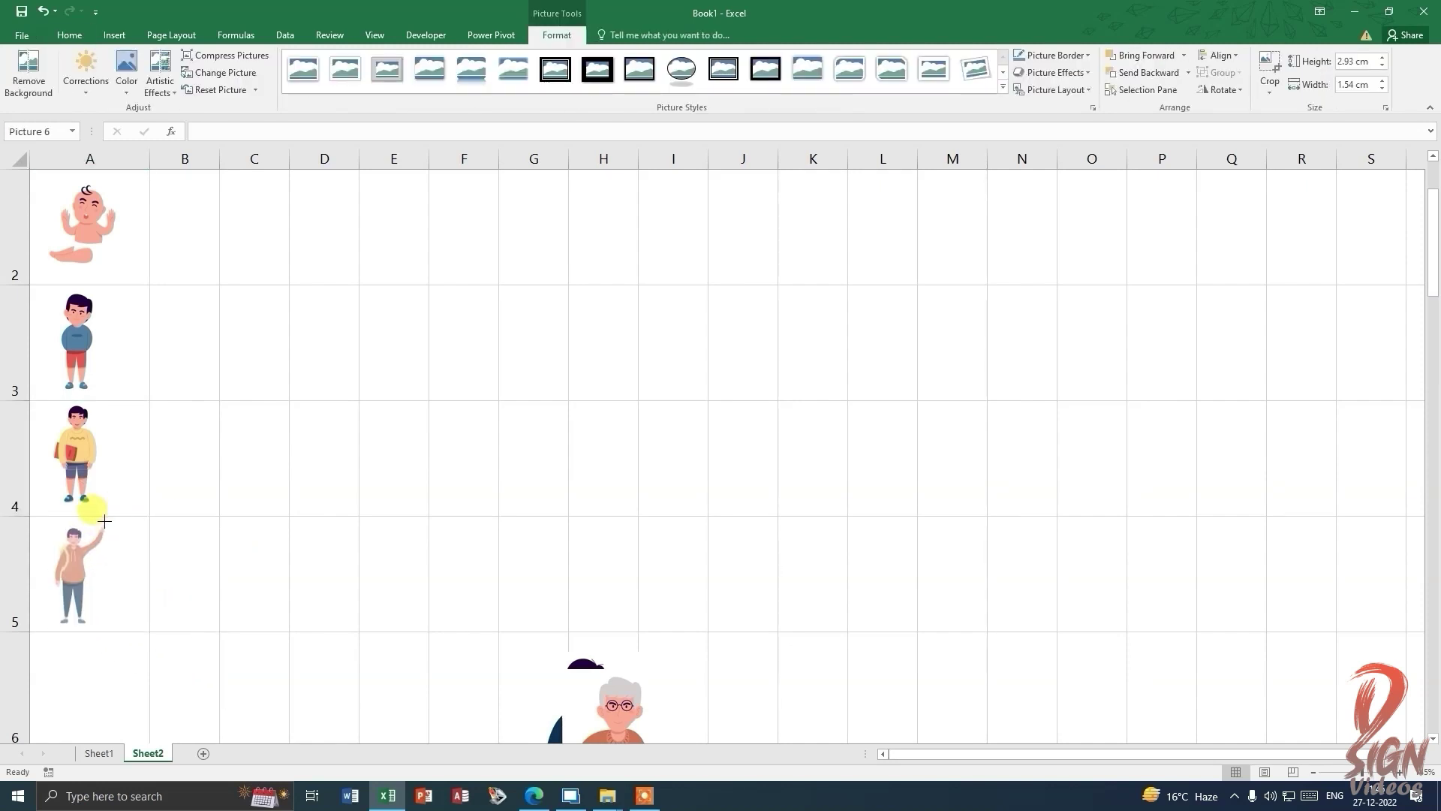
# Fit the businessman cartoon into row 6 and bring the old man toward column A.
pyautogui.scroll(-1, 300, 570)
pyautogui.scroll(1, 293, 518)
pyautogui.scroll(-1, 312, 469)
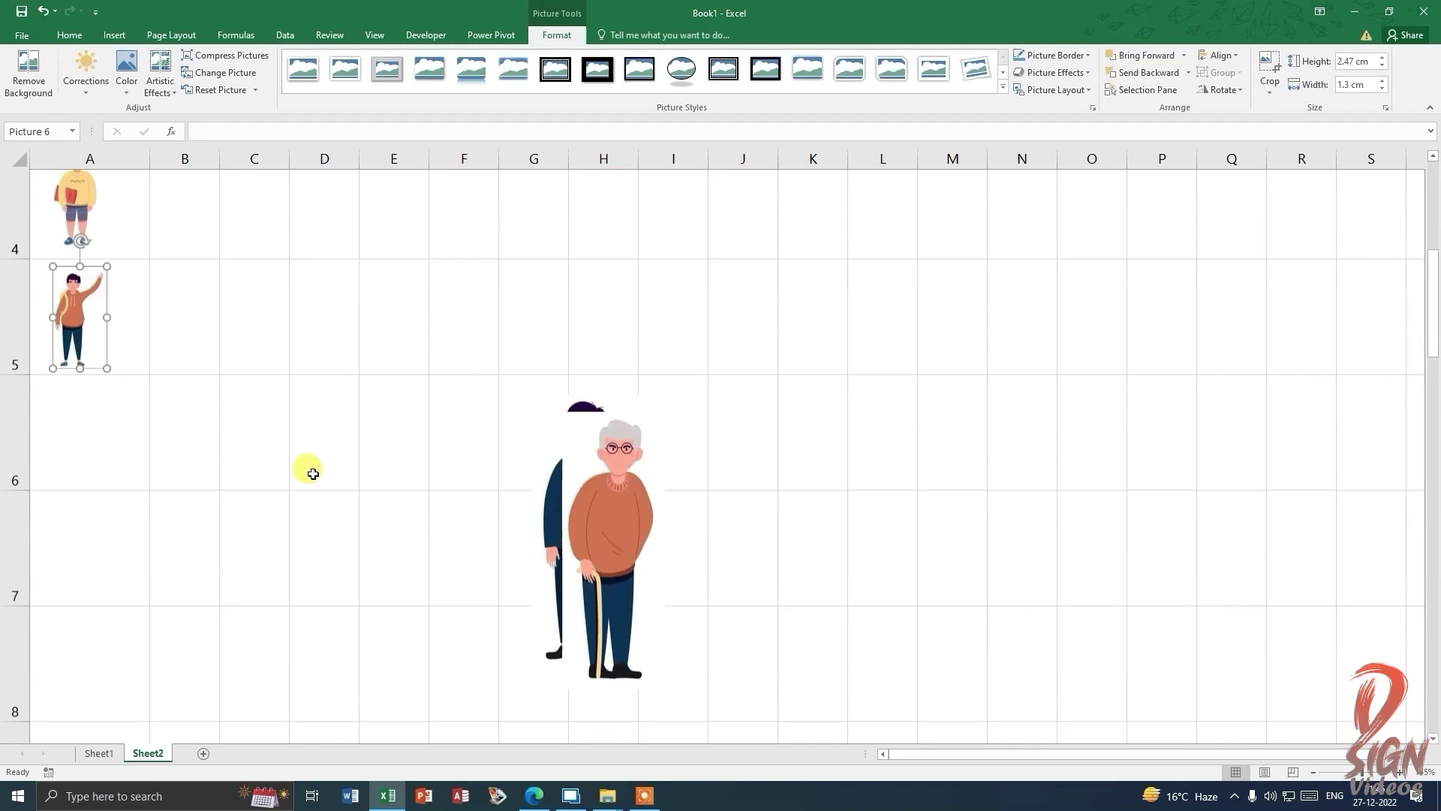
pyautogui.moveTo(541, 390); pyautogui.dragTo(83, 361)
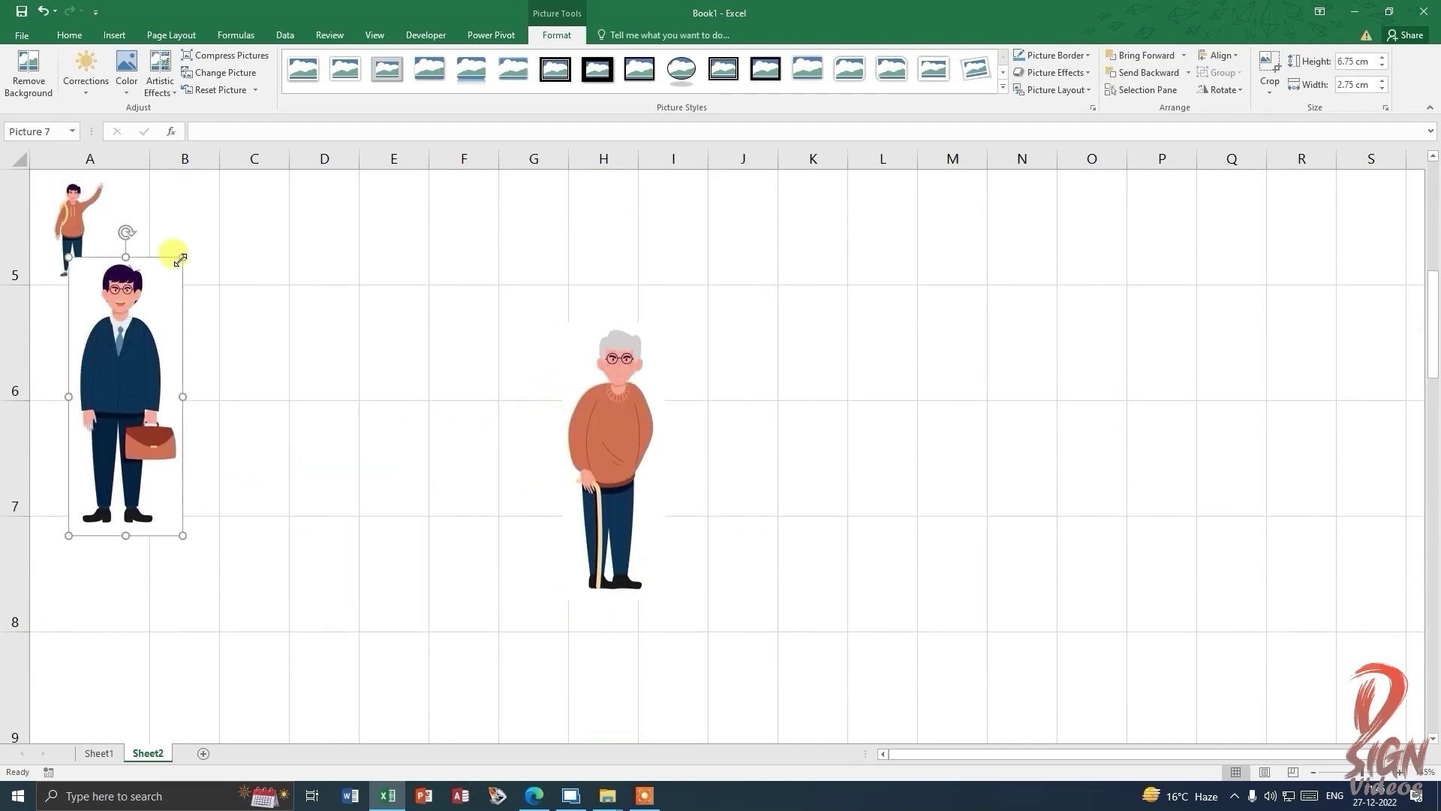
pyautogui.moveTo(136, 304)
pyautogui.mouseDown()
pyautogui.moveTo(135, 360)
pyautogui.moveTo(79, 291)
pyautogui.moveTo(93, 311)
pyautogui.moveTo(111, 302)
pyautogui.moveTo(78, 349)
pyautogui.mouseUp()
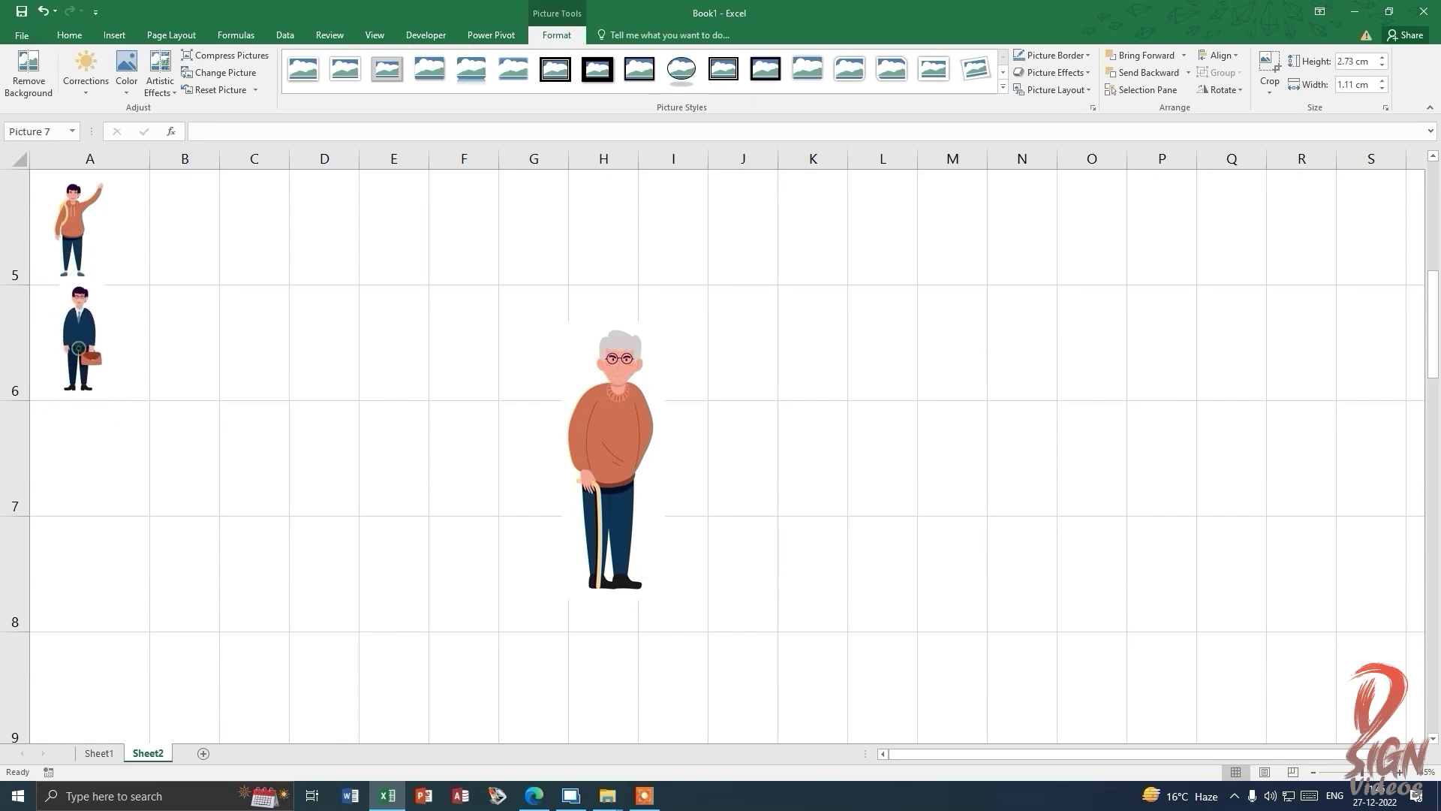
pyautogui.click(100, 296)
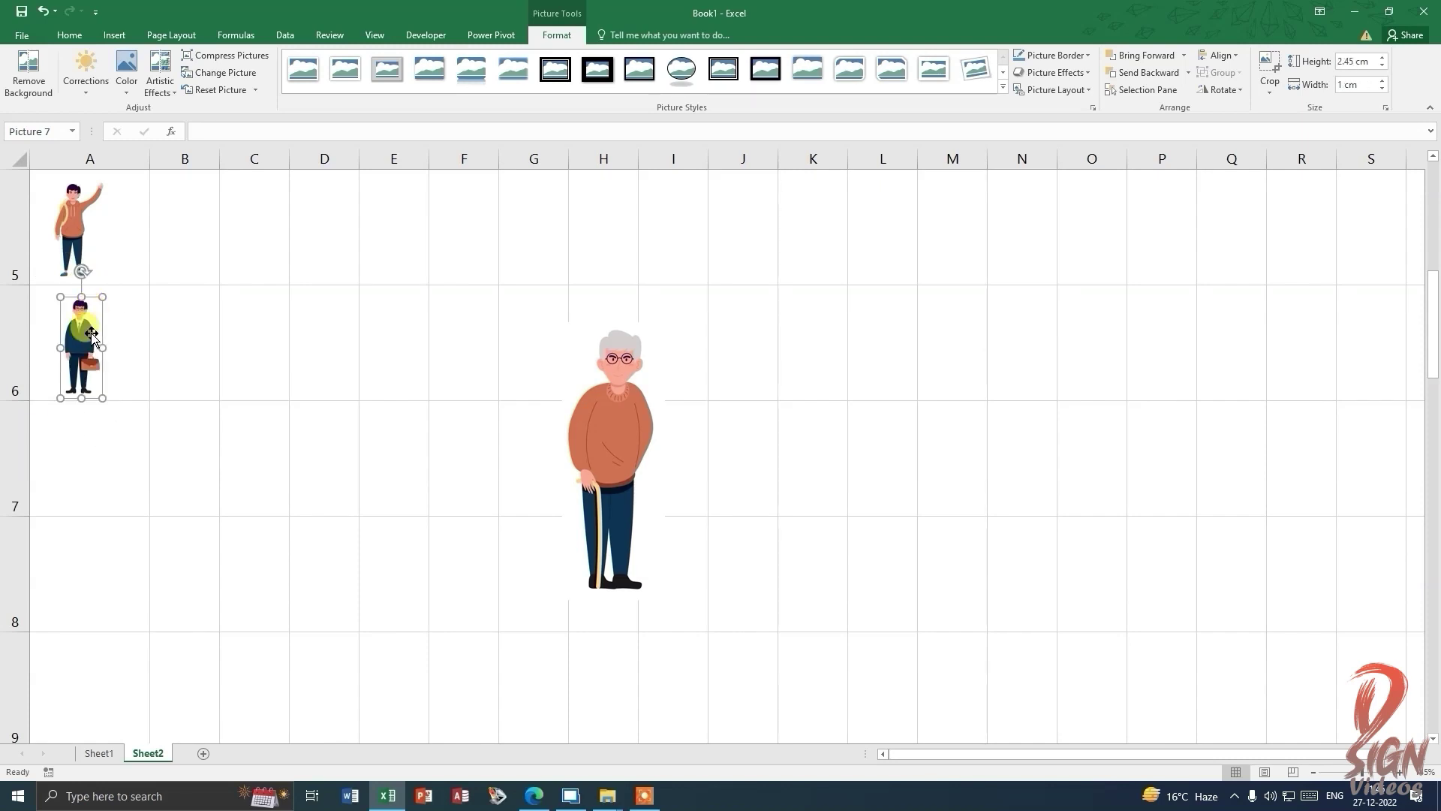
pyautogui.moveTo(660, 330); pyautogui.dragTo(331, 295)
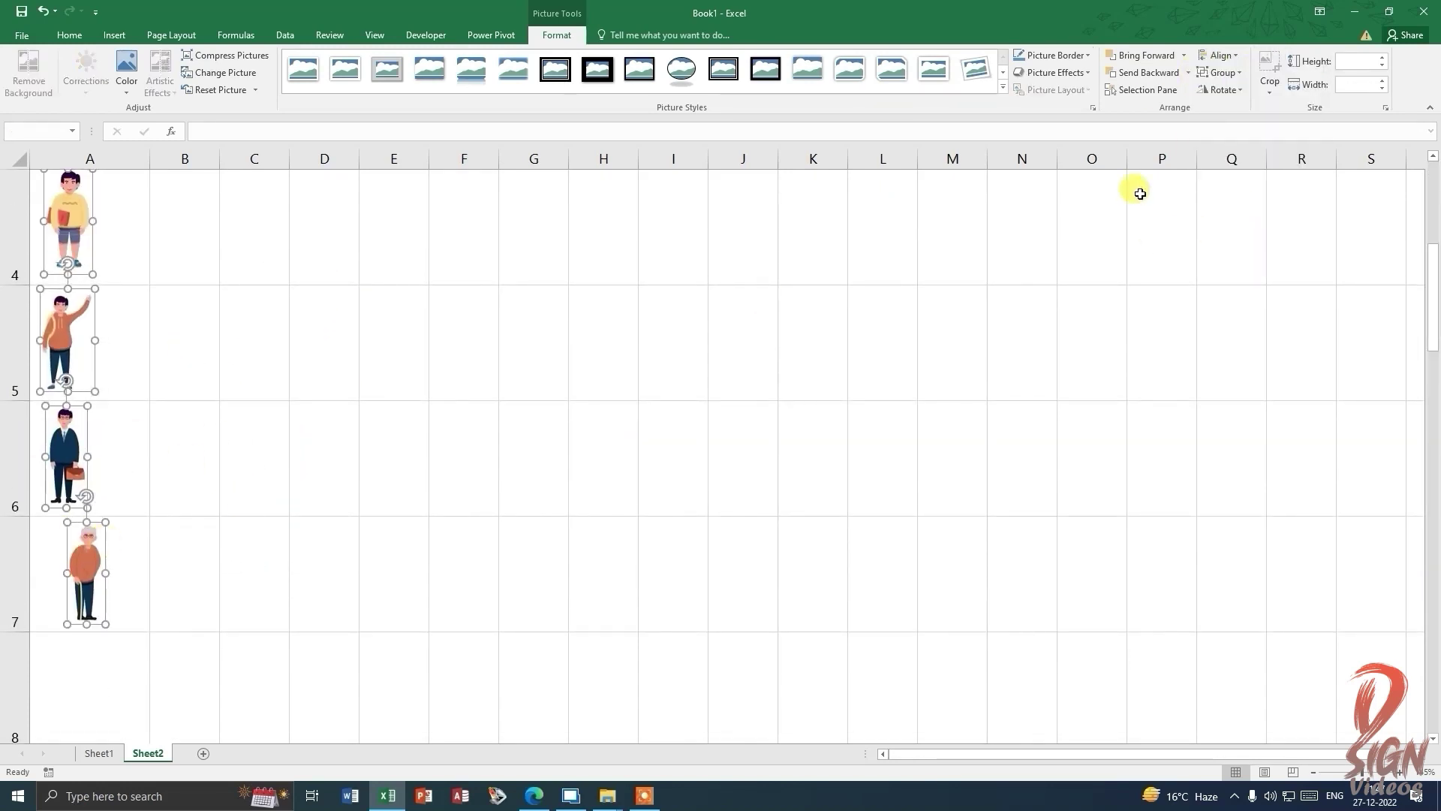
# Align the selected cartoons along a common line in column A, then select B2.
pyautogui.click(1222, 55)
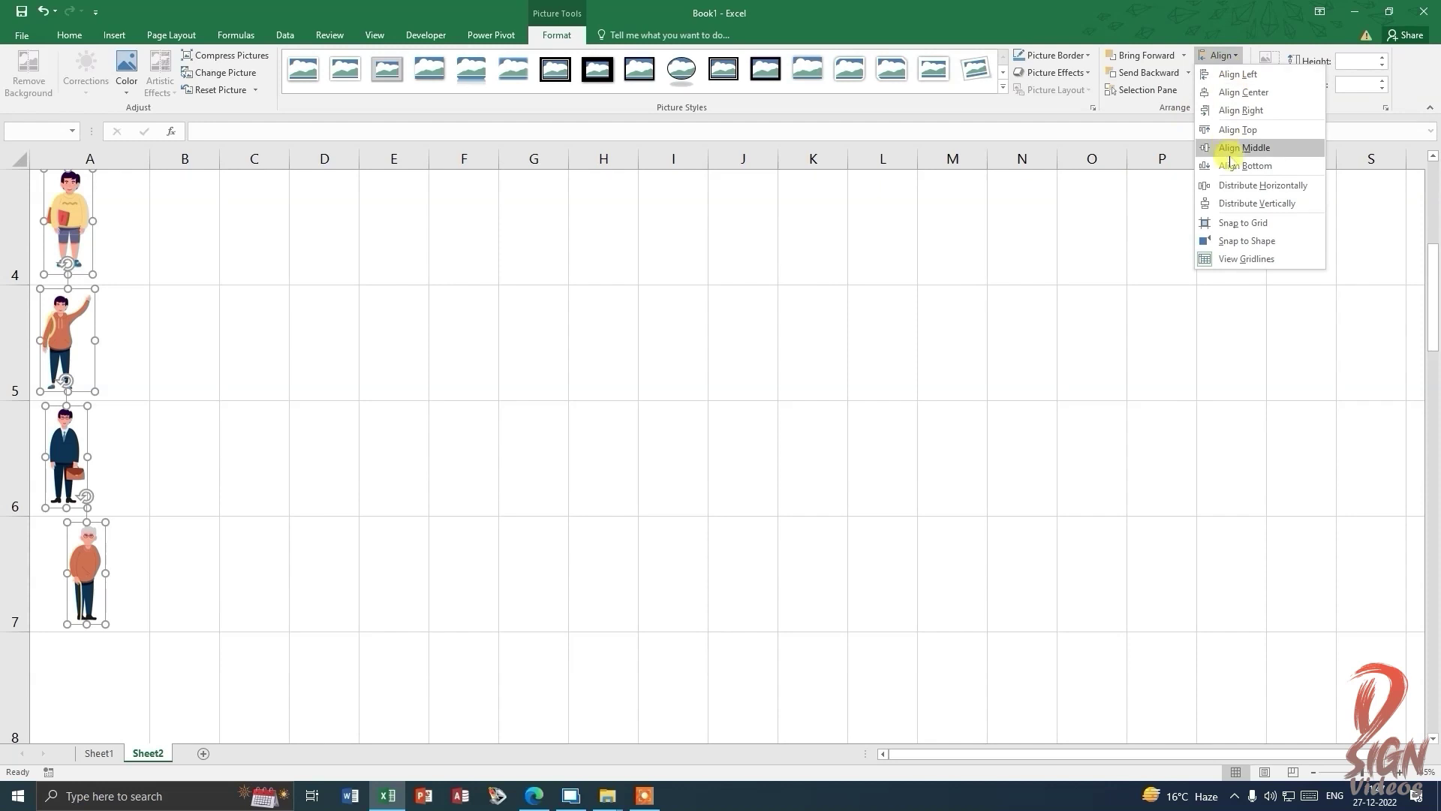
pyautogui.click(1232, 114)
pyautogui.scroll(1, 174, 344)
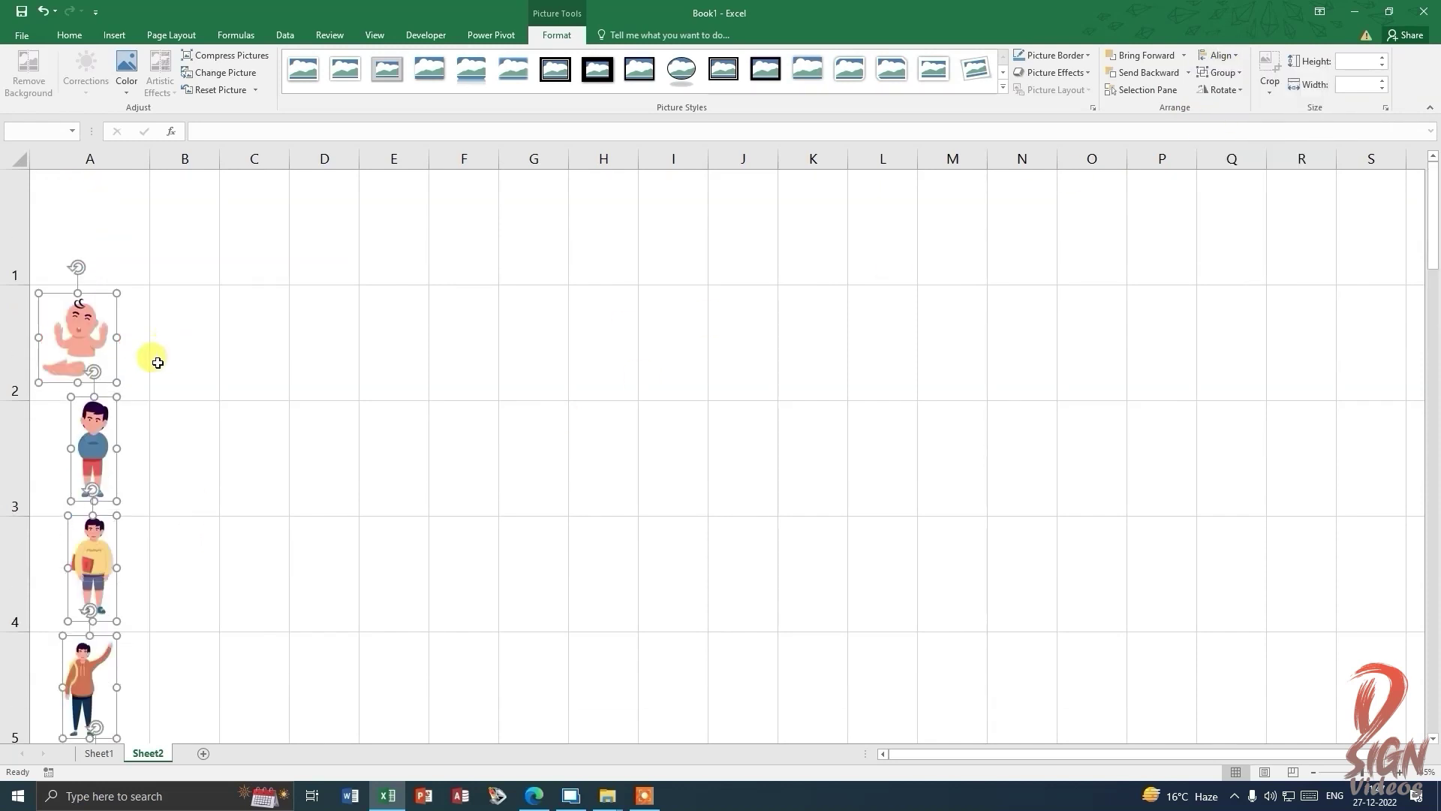
pyautogui.click(193, 377)
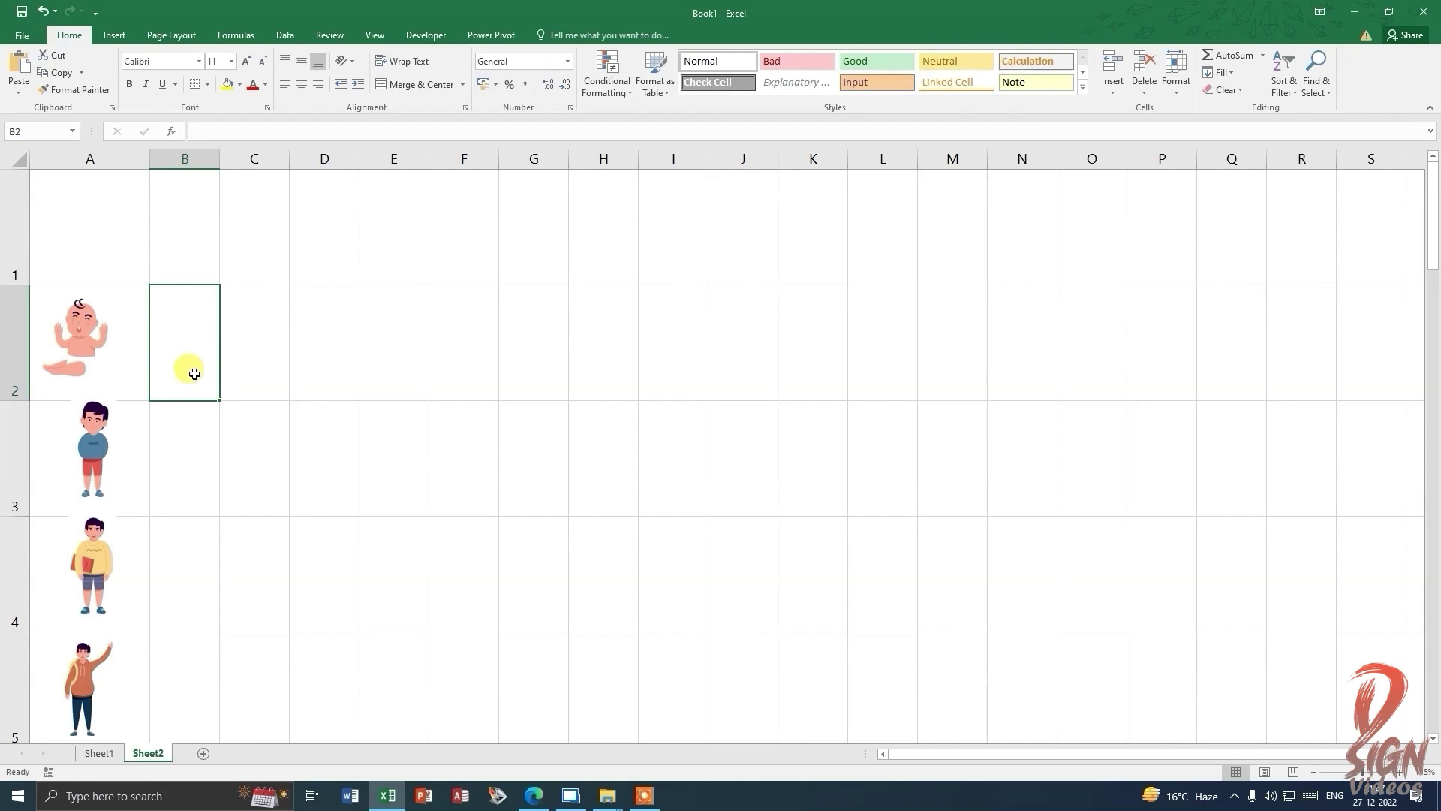
# Enter one, two, three, four, five, six in B2:B7 and select that range.
pyautogui.write('on')
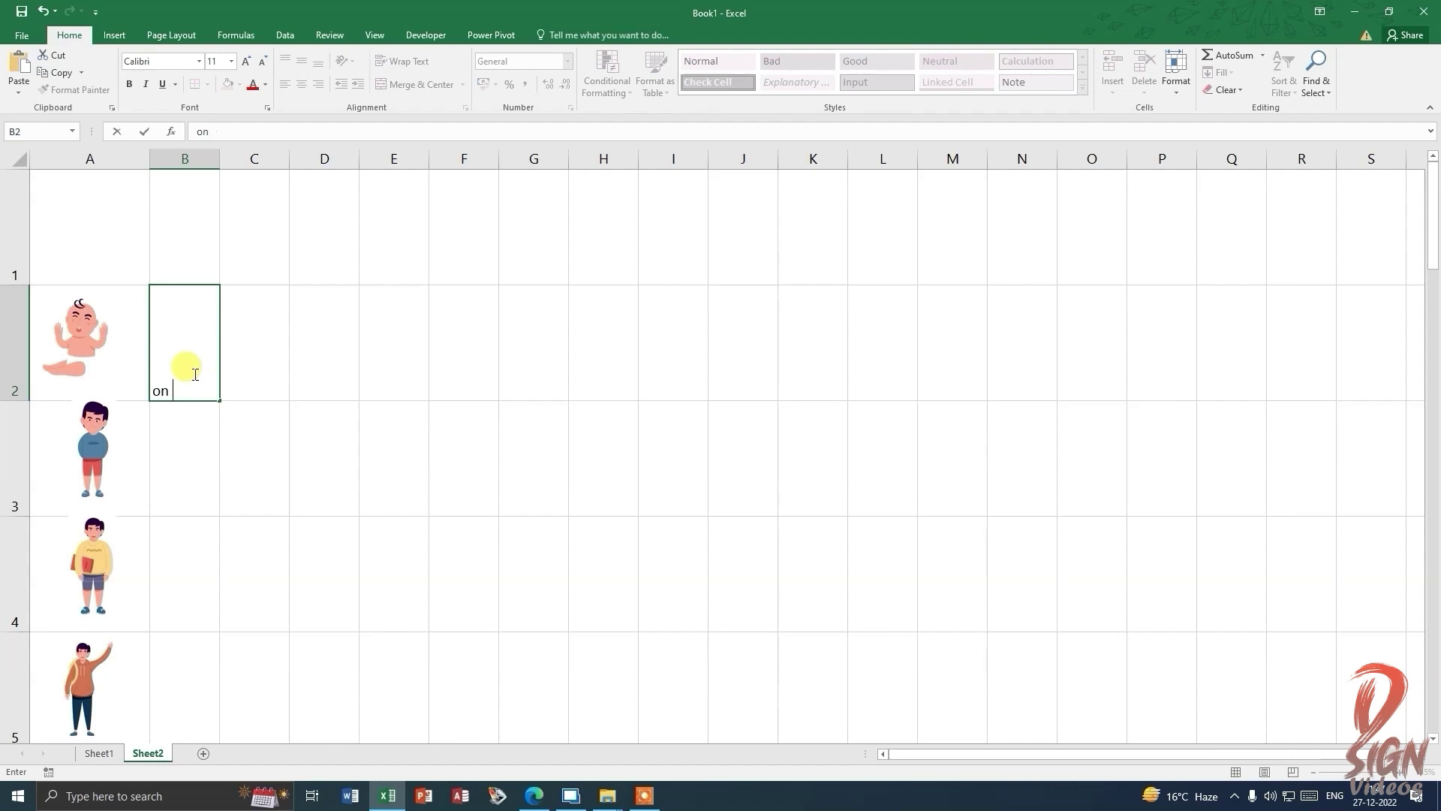
pyautogui.press('Return')
pyautogui.write('two')
pyautogui.press('Return')
pyautogui.write('three')
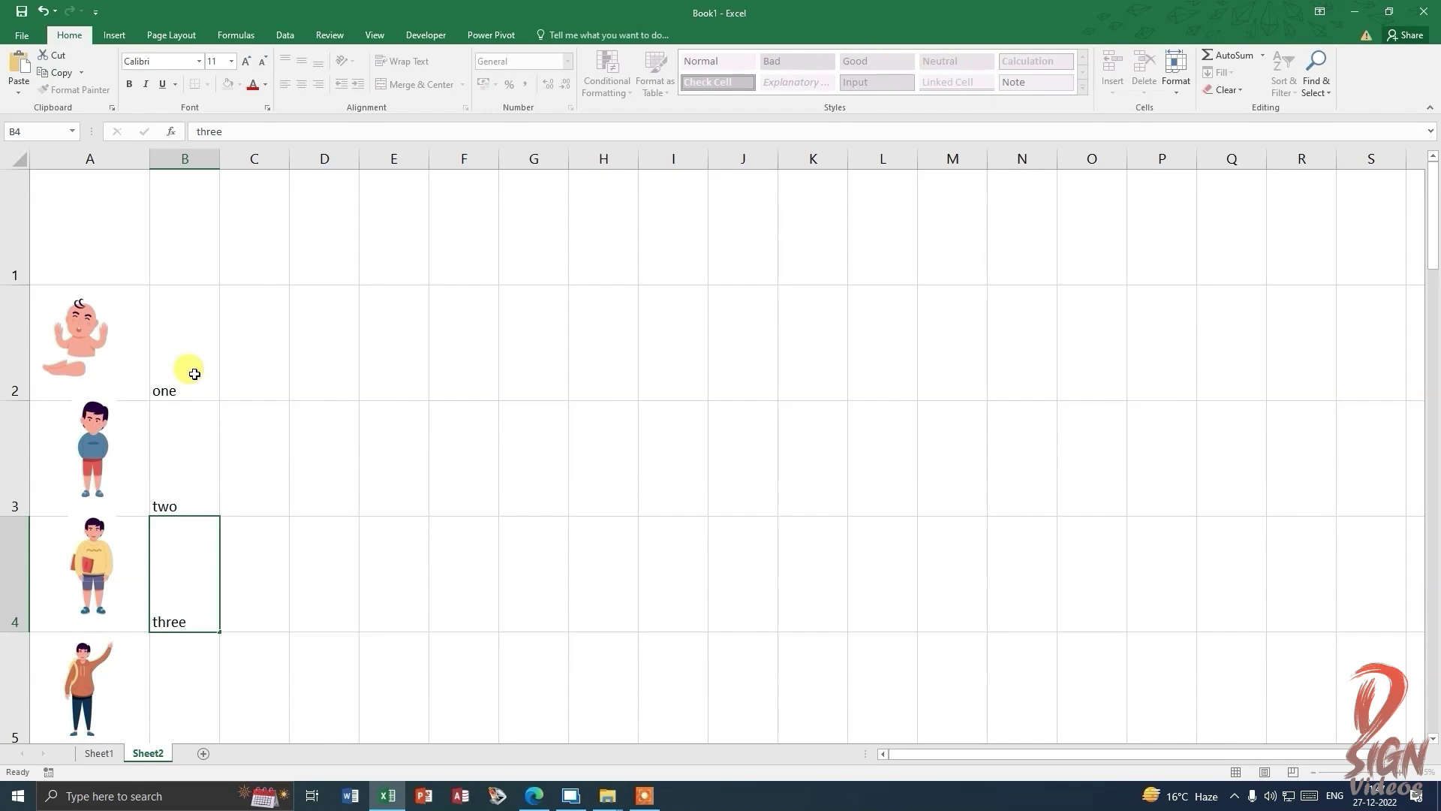
pyautogui.press('Return')
pyautogui.write('four')
pyautogui.press('Return')
pyautogui.write('five')
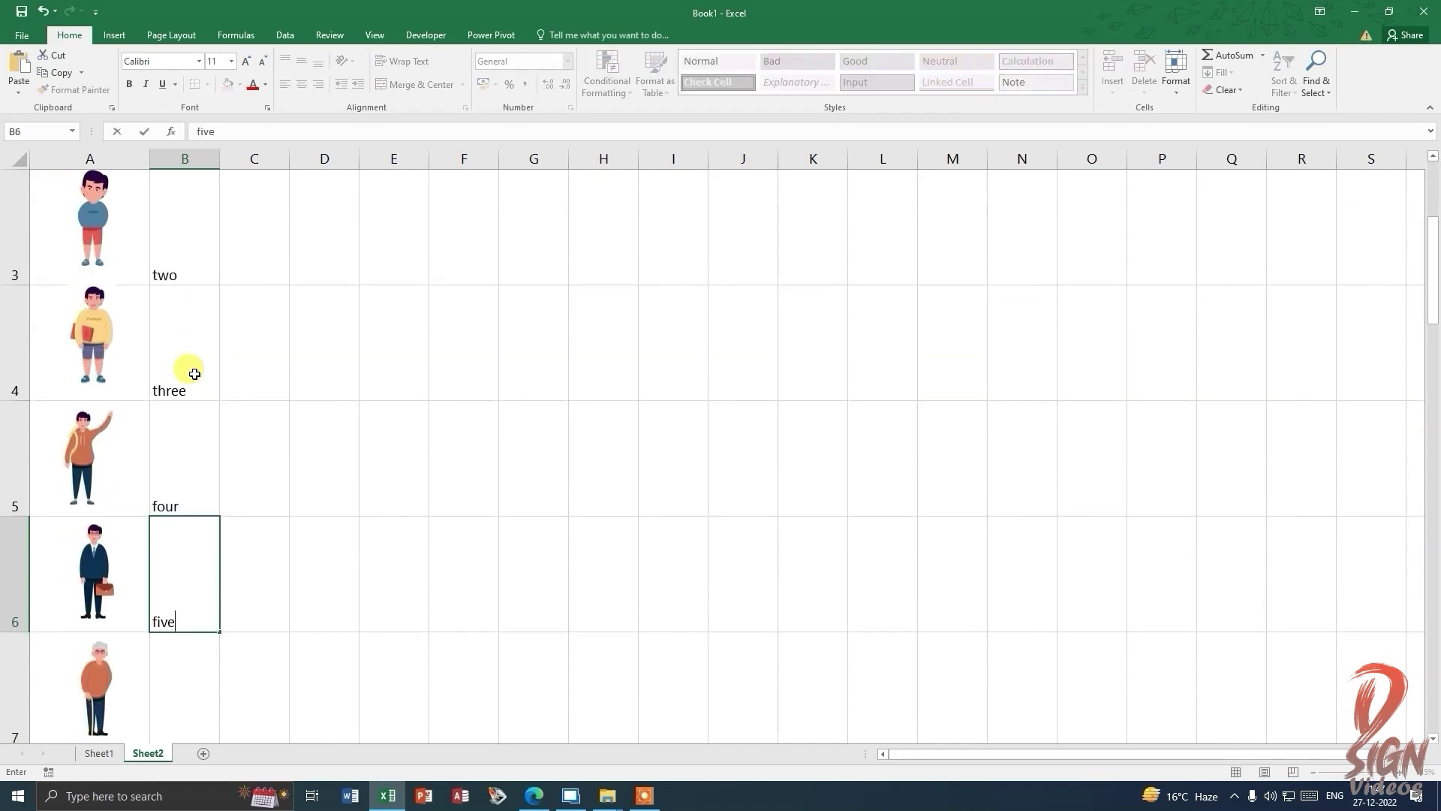
pyautogui.press('Return')
pyautogui.write('six')
pyautogui.press('Return')
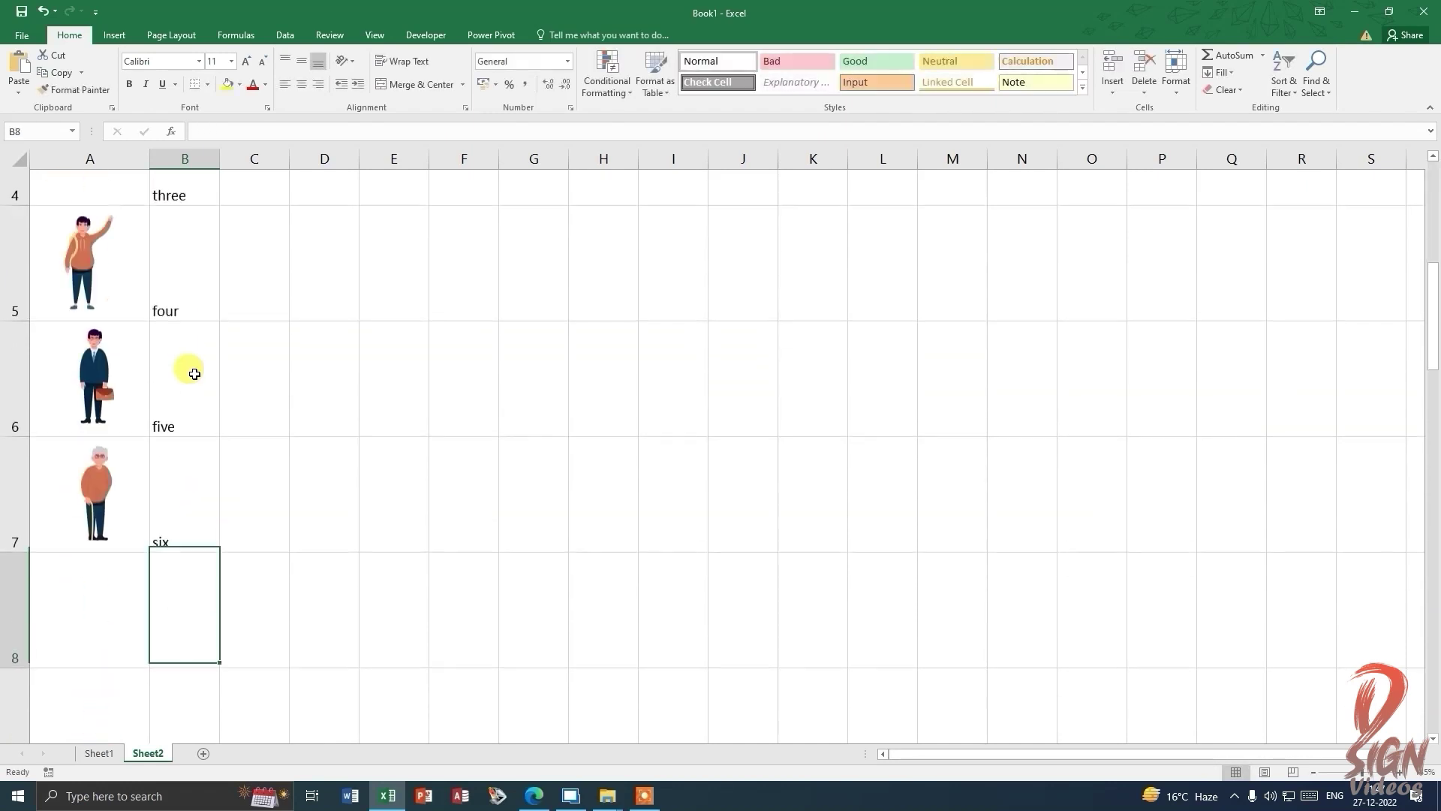
pyautogui.scroll(2, 202, 412)
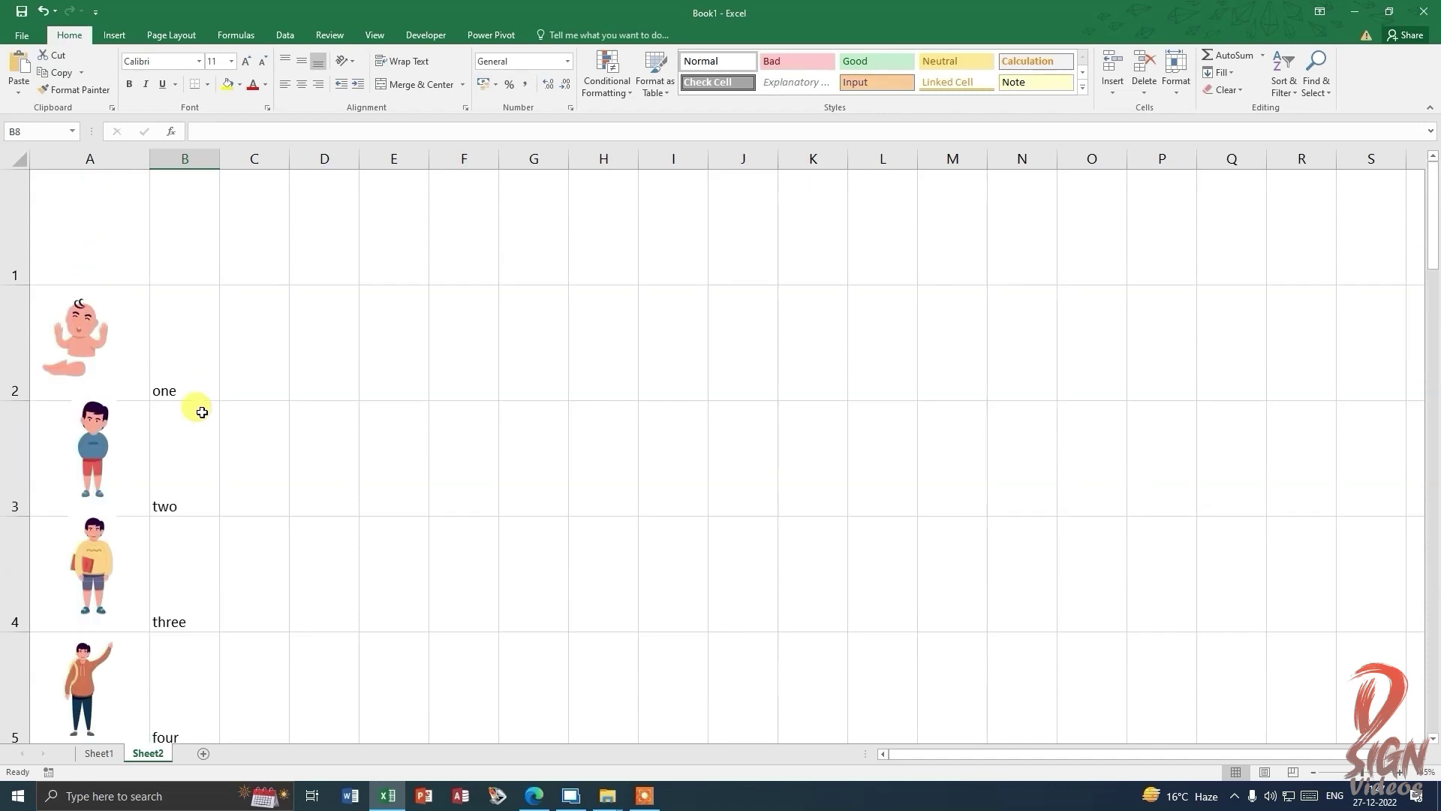
pyautogui.scroll(-3, 202, 412)
pyautogui.moveTo(108, 196); pyautogui.dragTo(108, 528)
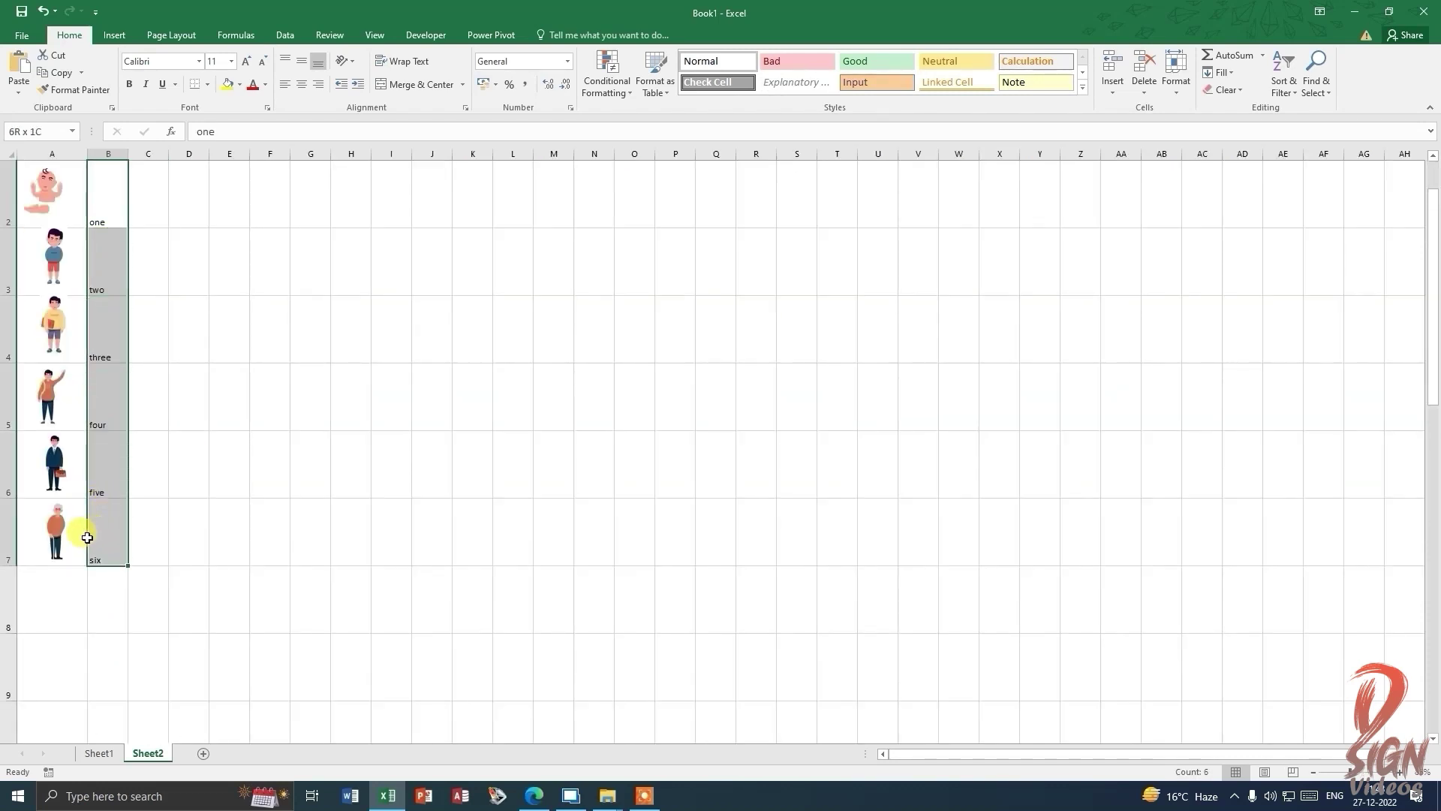
# Name the cartoon cells A2:A7 one through six using the right-column labels in B2:B7.
pyautogui.moveTo(87, 538); pyautogui.dragTo(76, 538)
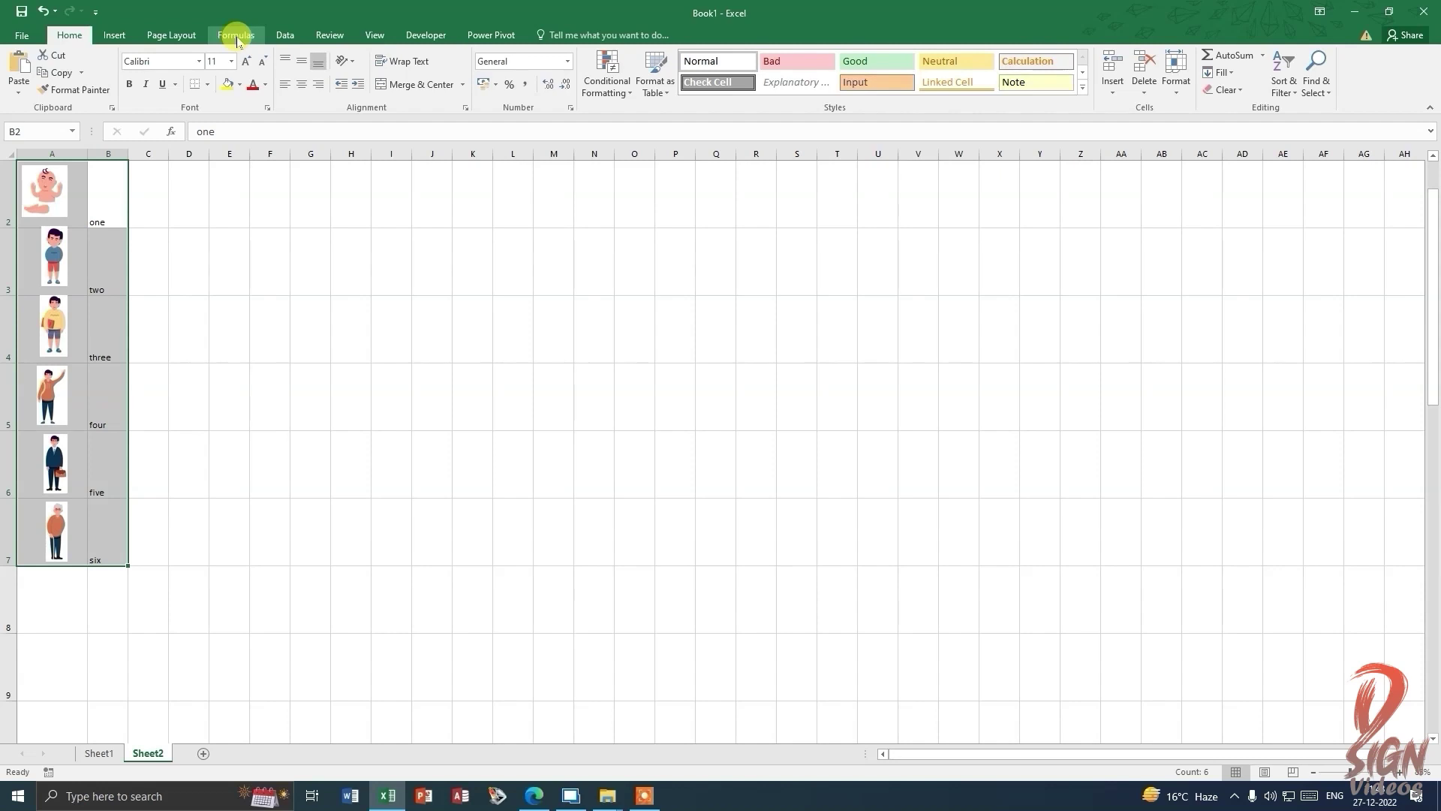
pyautogui.click(236, 37)
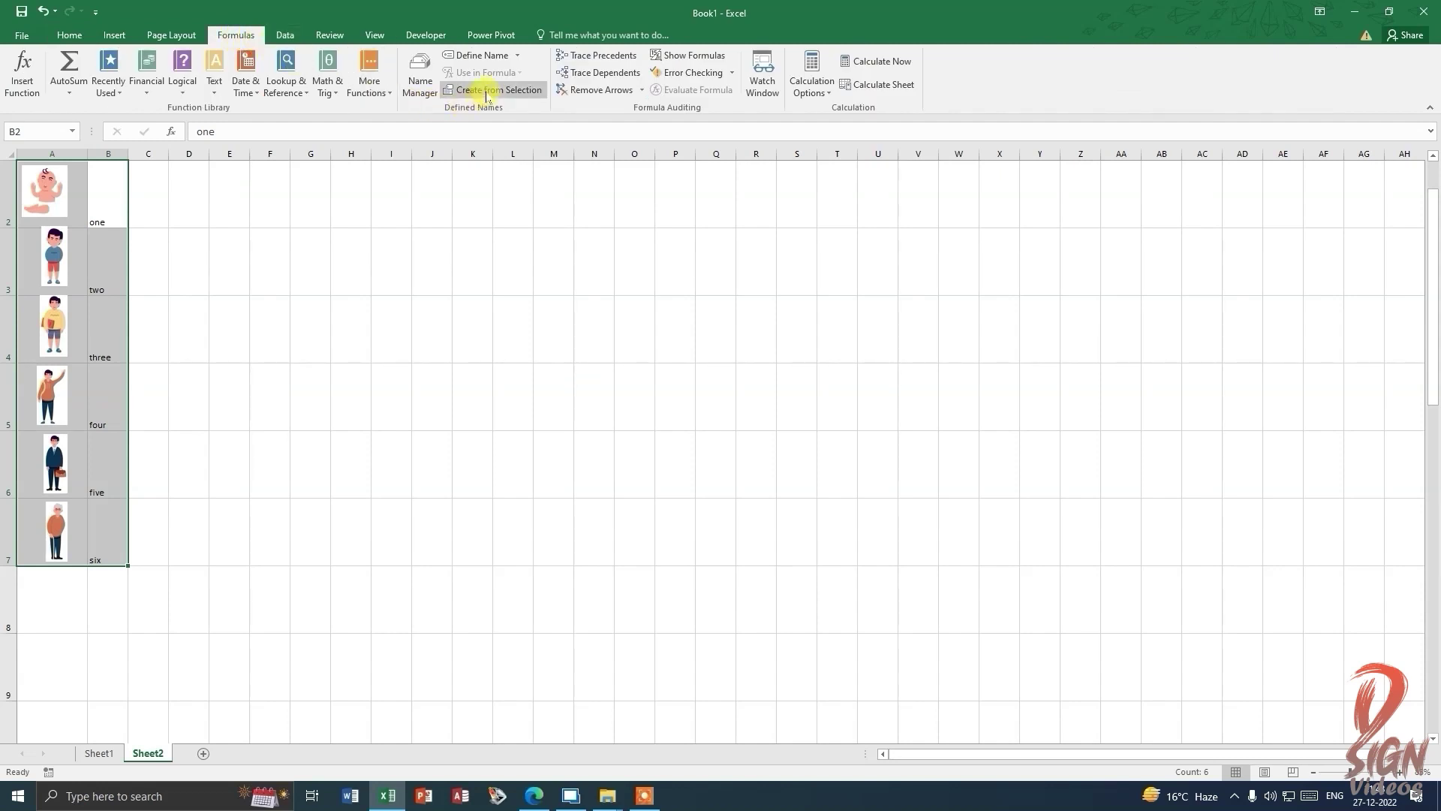
pyautogui.click(487, 92)
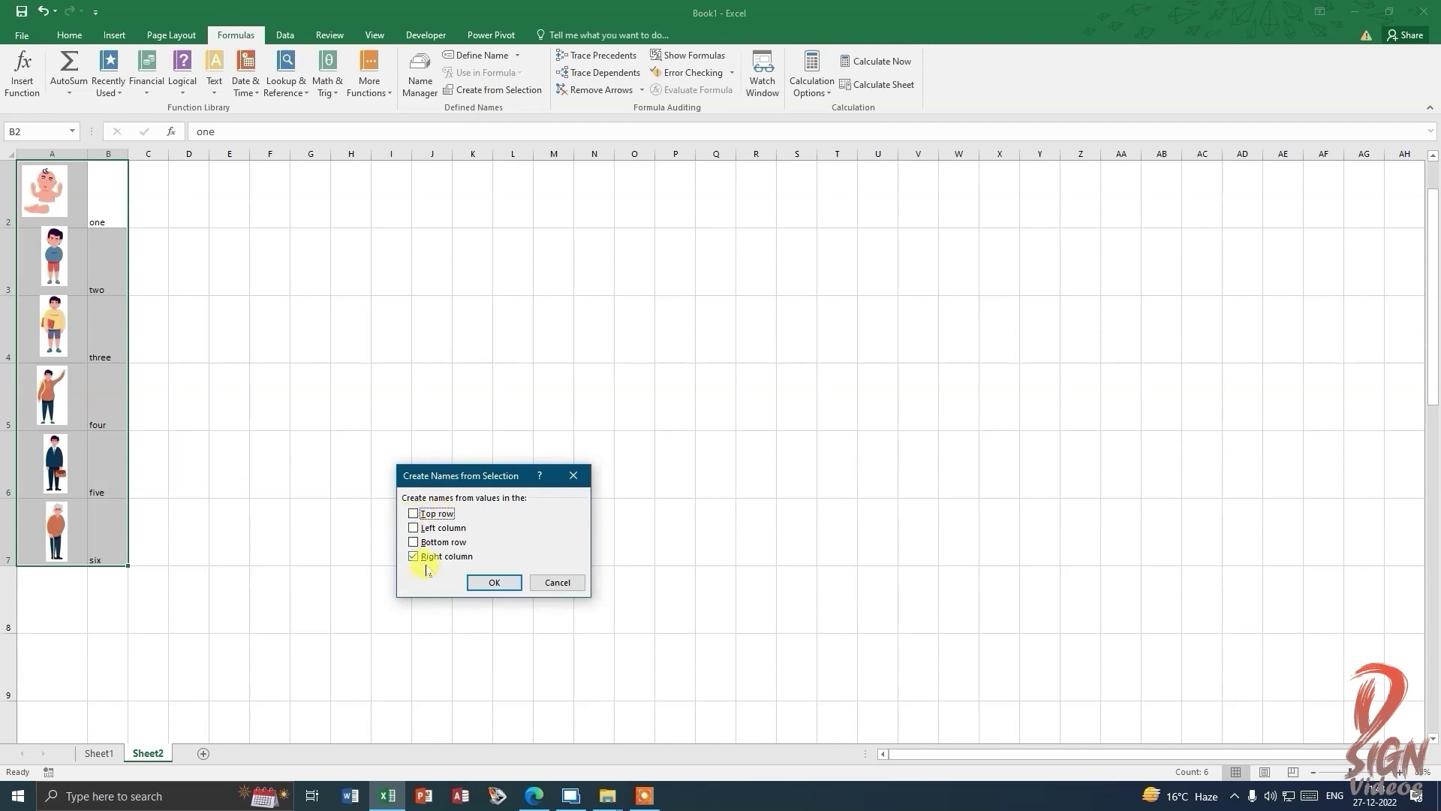
pyautogui.click(494, 583)
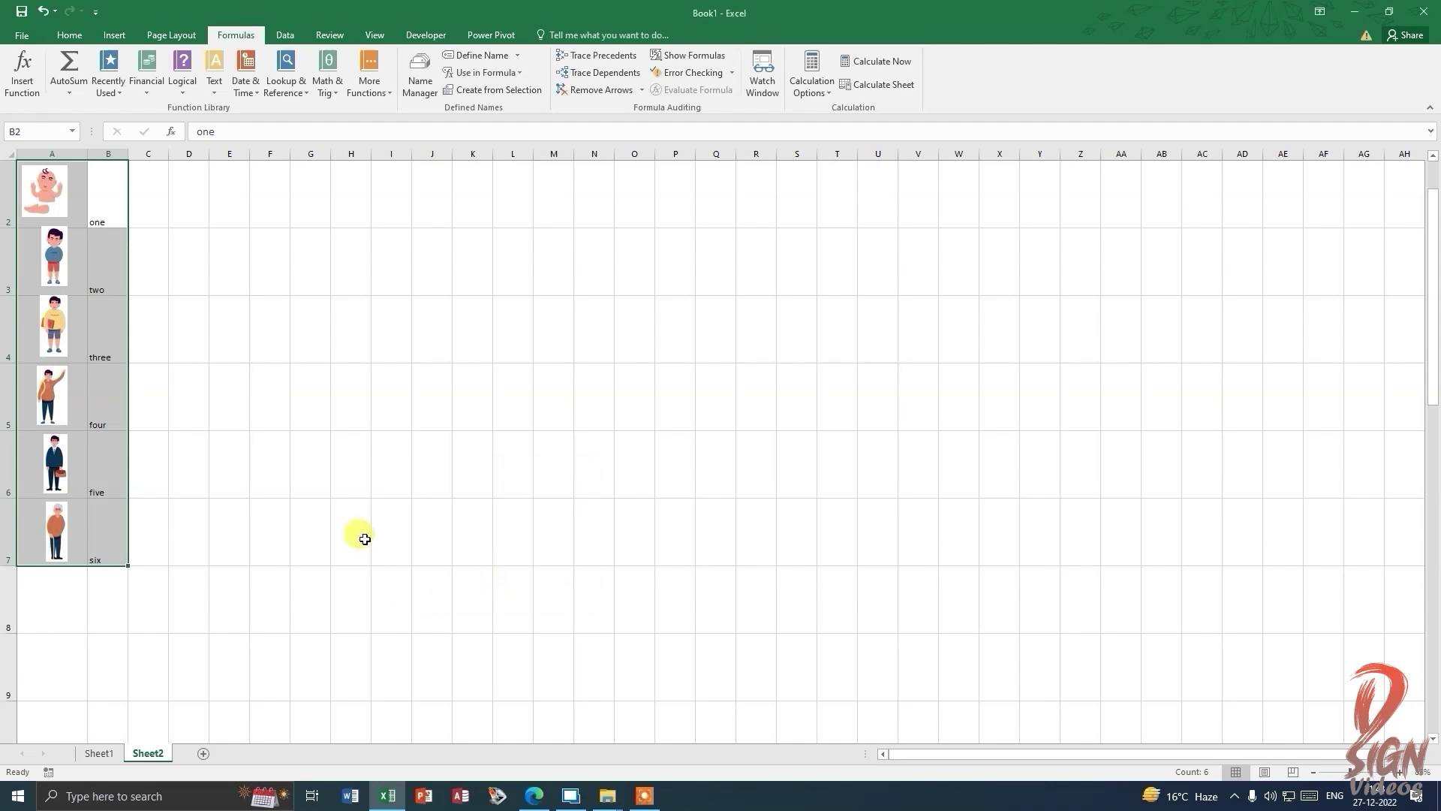
pyautogui.click(105, 201)
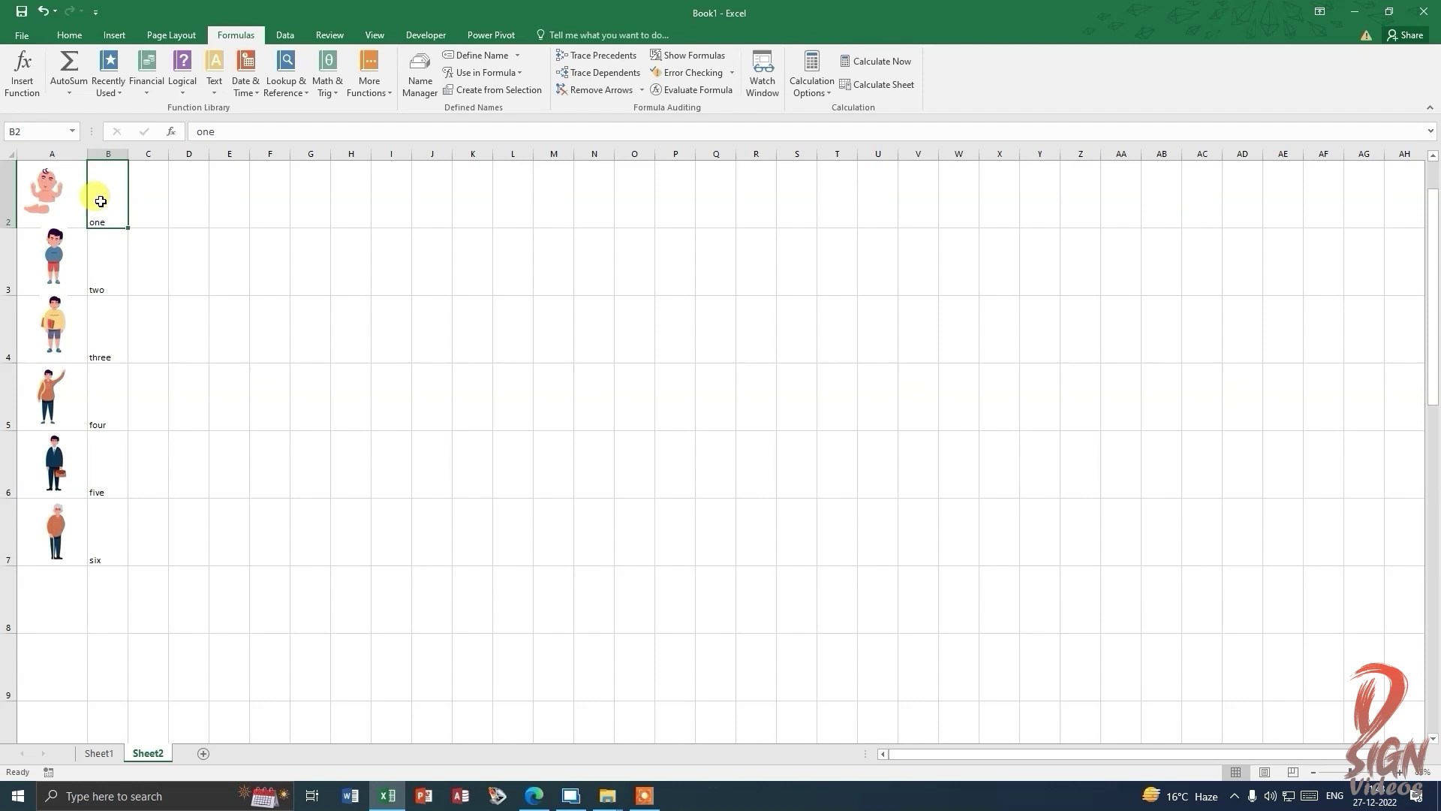
pyautogui.click(75, 195)
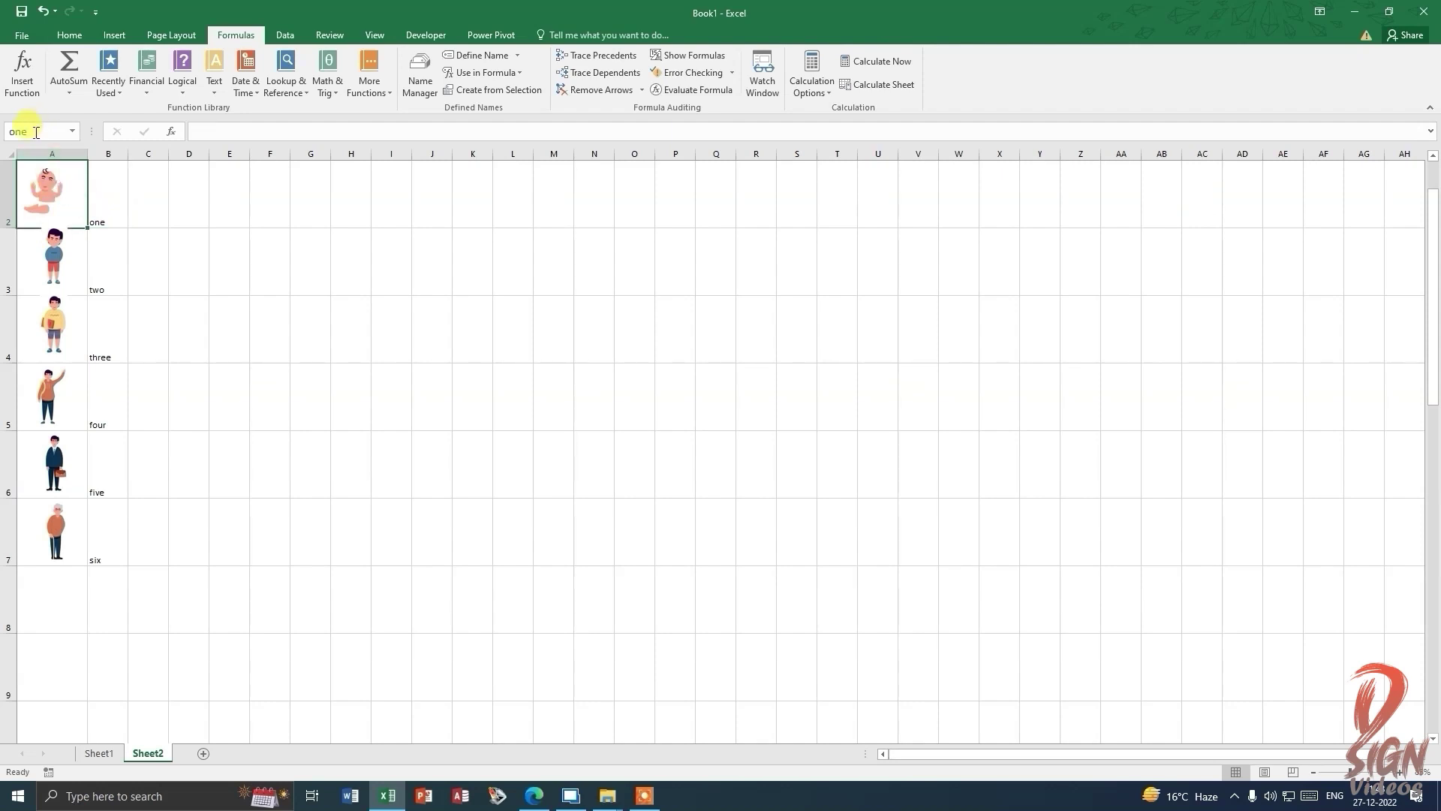
pyautogui.click(98, 202)
pyautogui.click(71, 199)
pyautogui.press('Down')
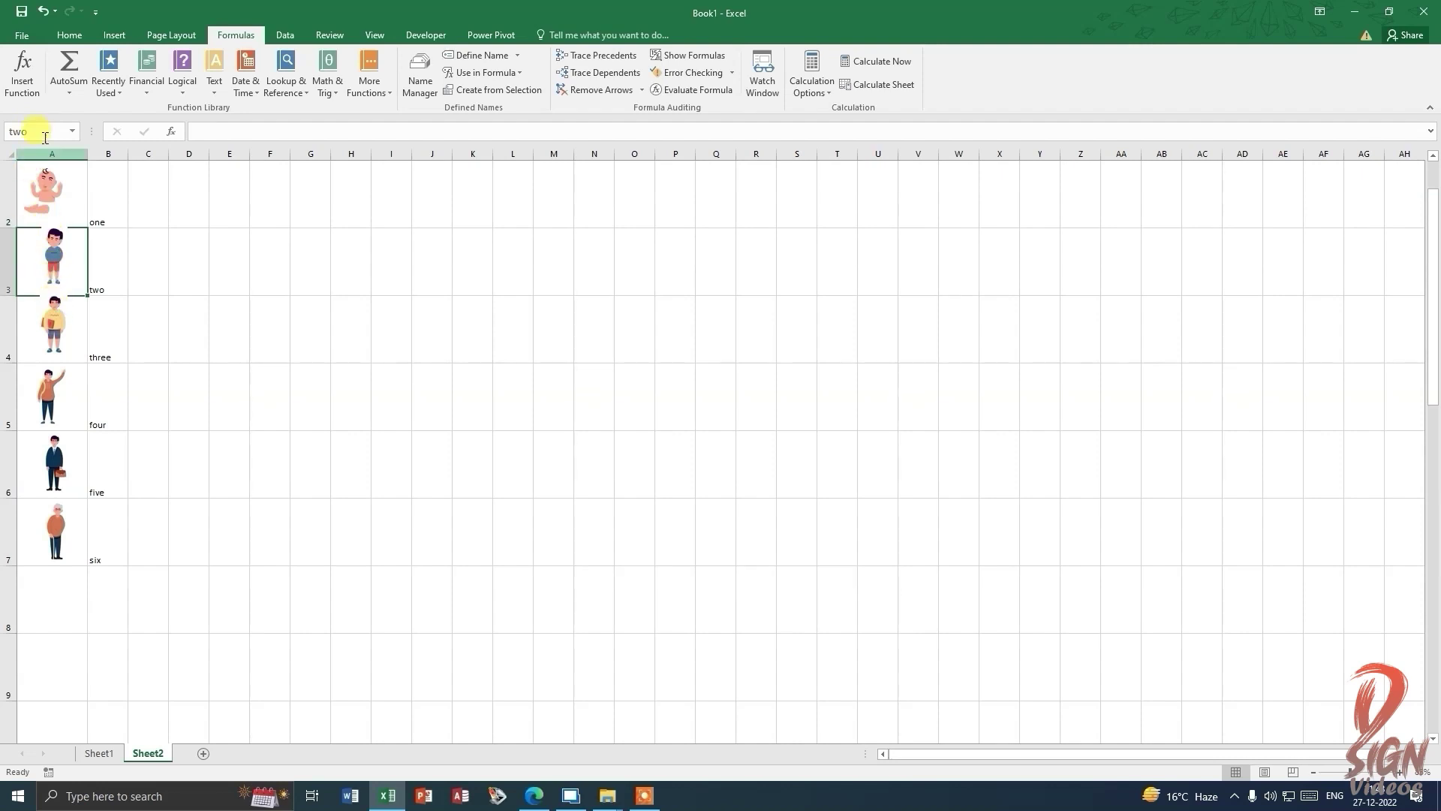
pyautogui.press('Down')
pyautogui.press('Down')
pyautogui.press('Down')
pyautogui.press('Down')
pyautogui.click(115, 205)
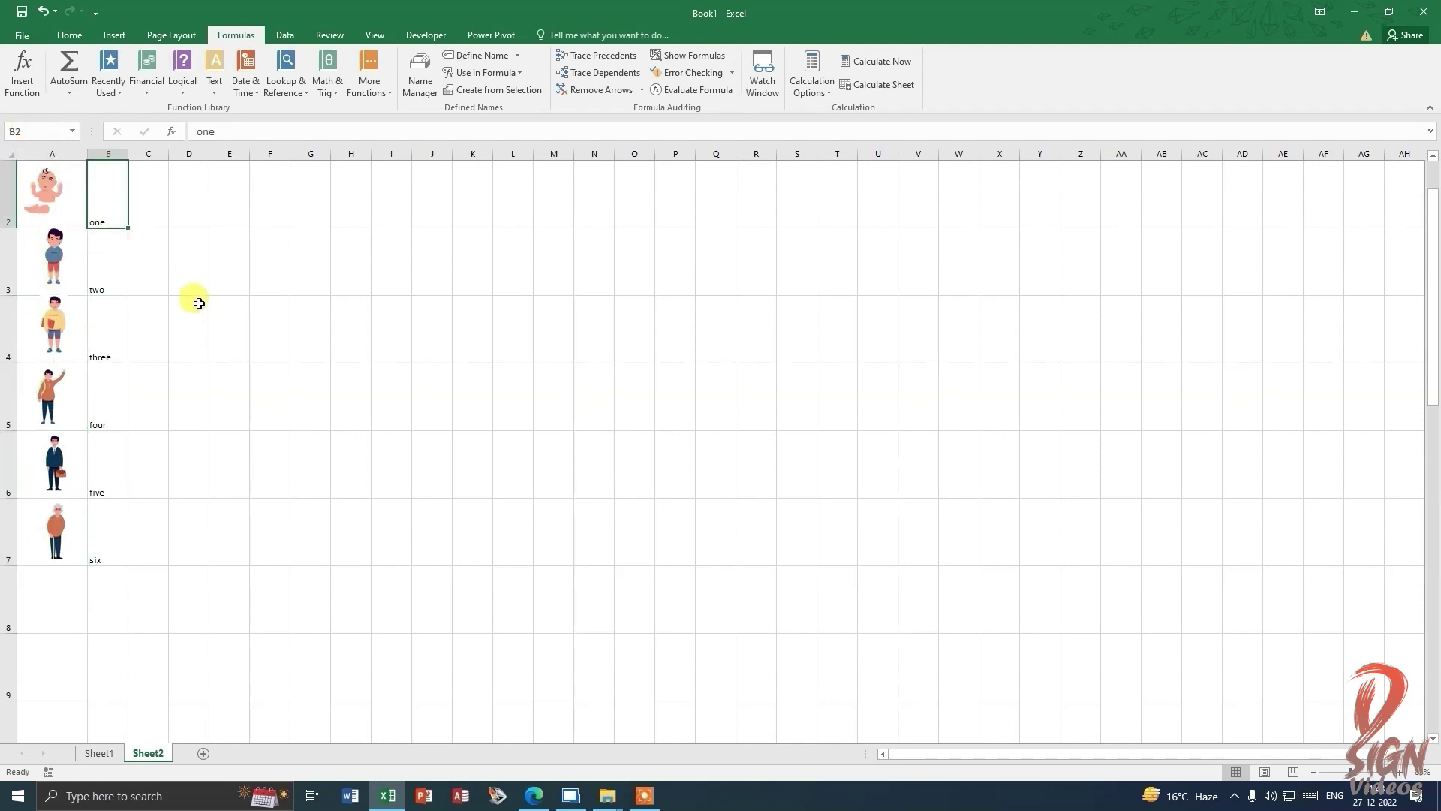
pyautogui.keyDown('ctrl'); pyautogui.scroll(2, 168, 258); pyautogui.keyUp('ctrl')
pyautogui.keyDown('ctrl'); pyautogui.scroll(2, 168, 257); pyautogui.keyUp('ctrl')
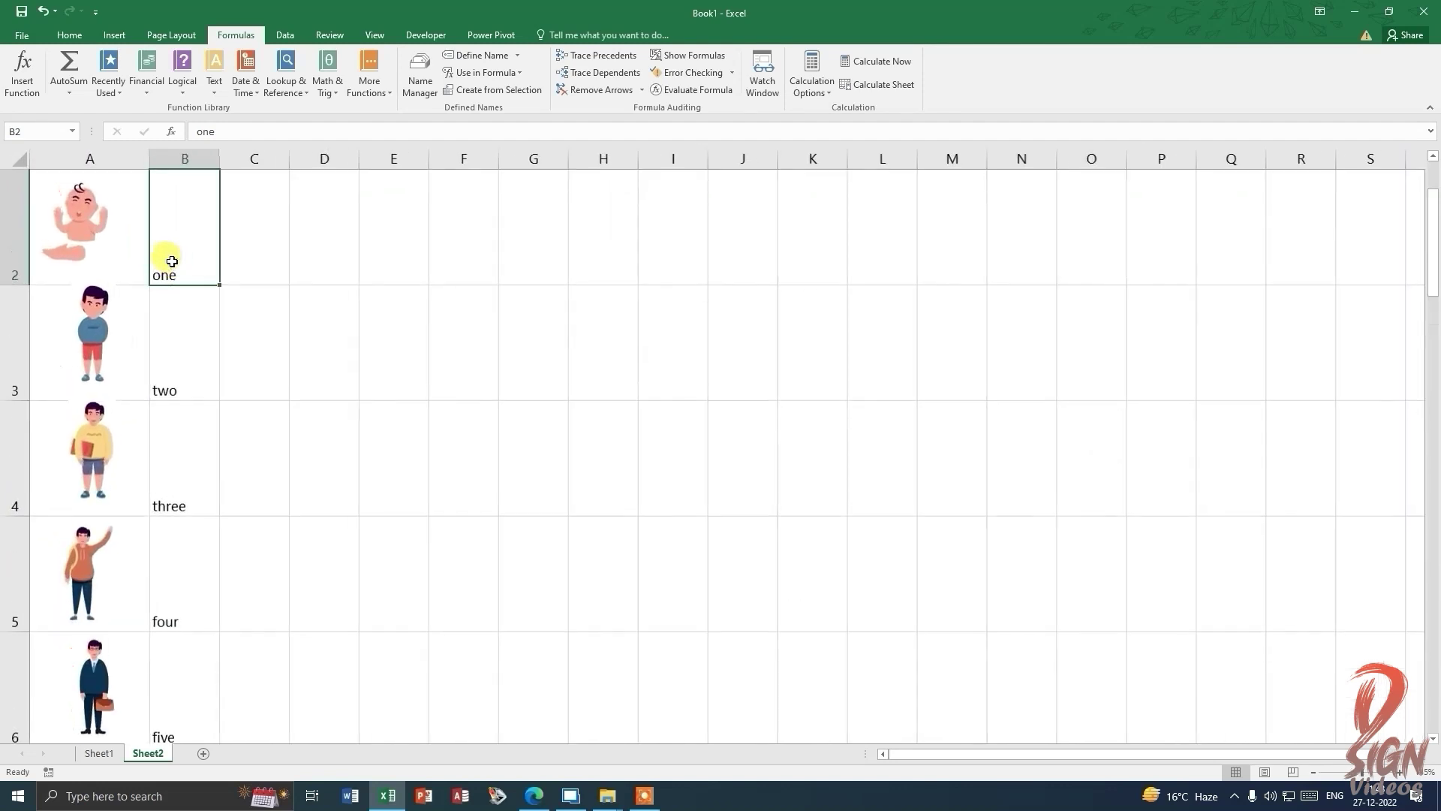
pyautogui.click(250, 241)
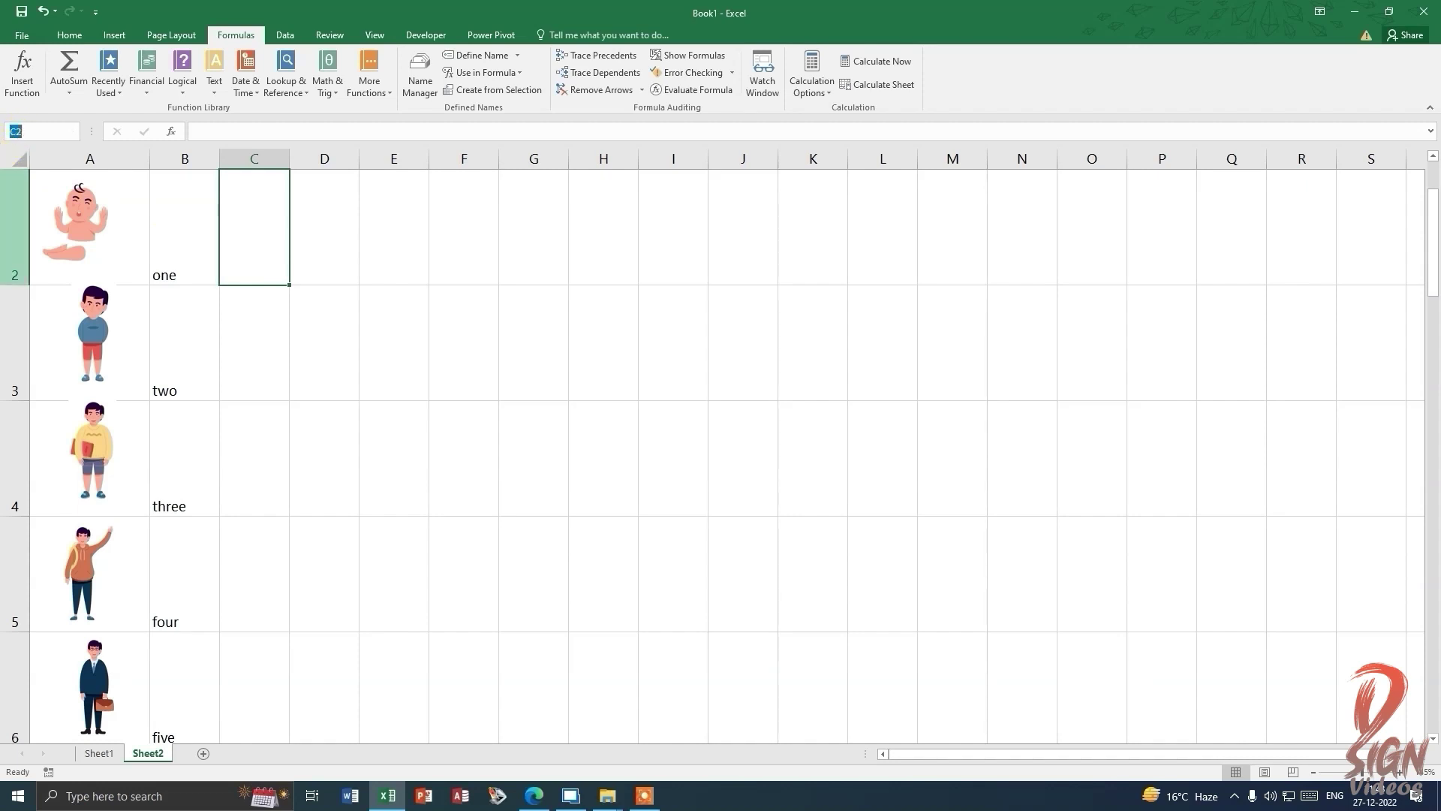
pyautogui.write('AB')
# Give cell C2 on Sheet2 the defined name ABC.
pyautogui.click(274, 228)
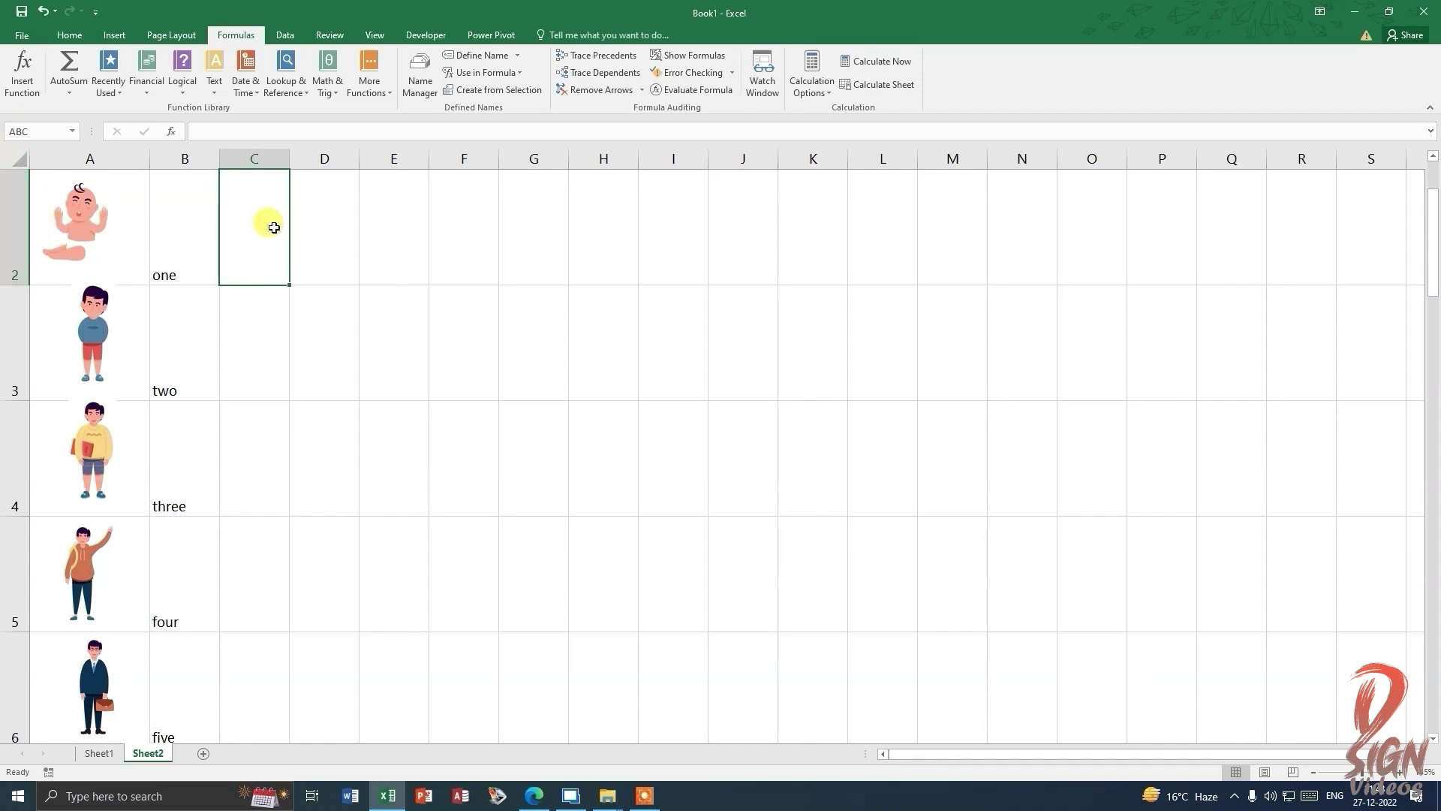
pyautogui.click(30, 131)
pyautogui.click(274, 228)
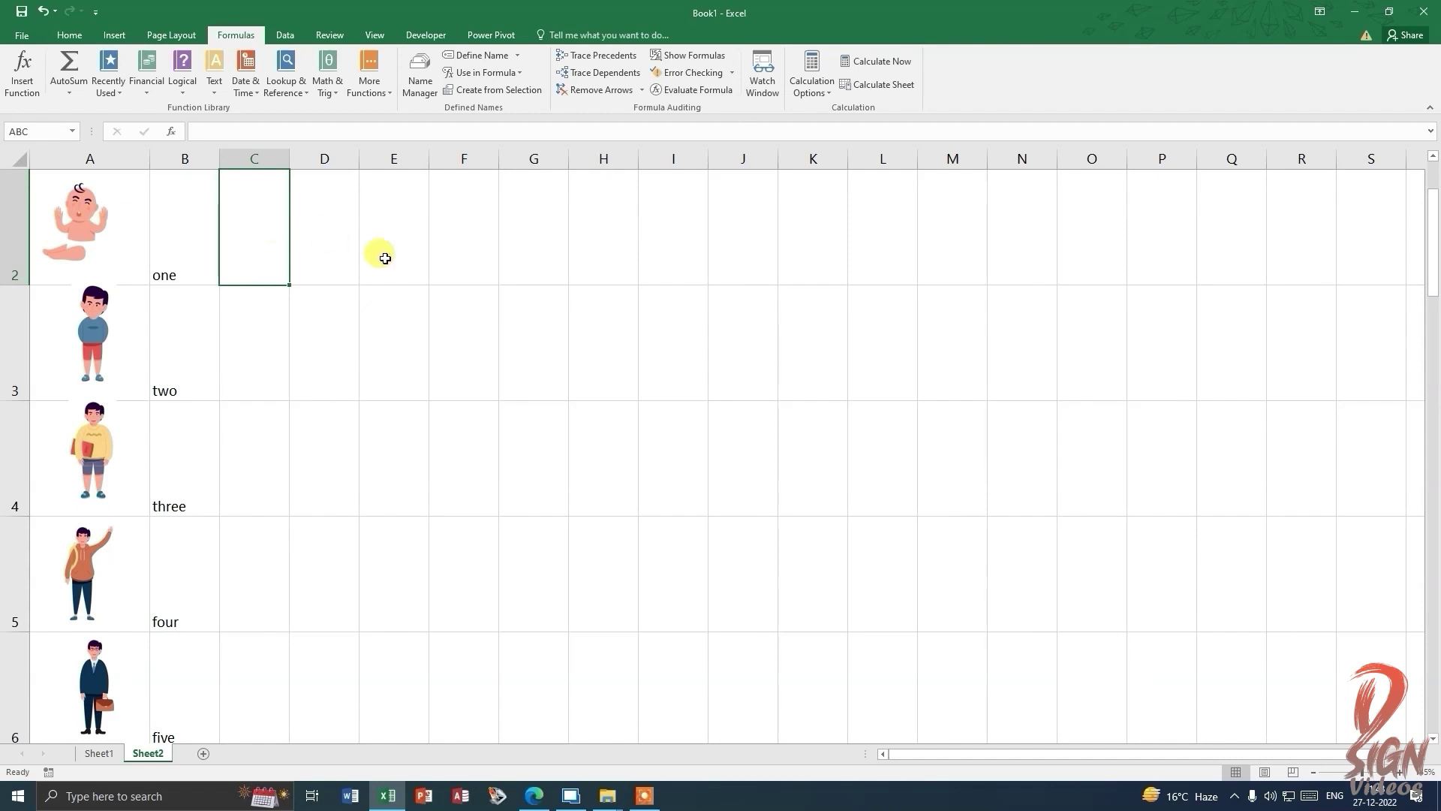
# Copy empty cell E3 and paste it at D2 as a linked picture.
pyautogui.click(386, 325)
pyautogui.rightClick(386, 331)
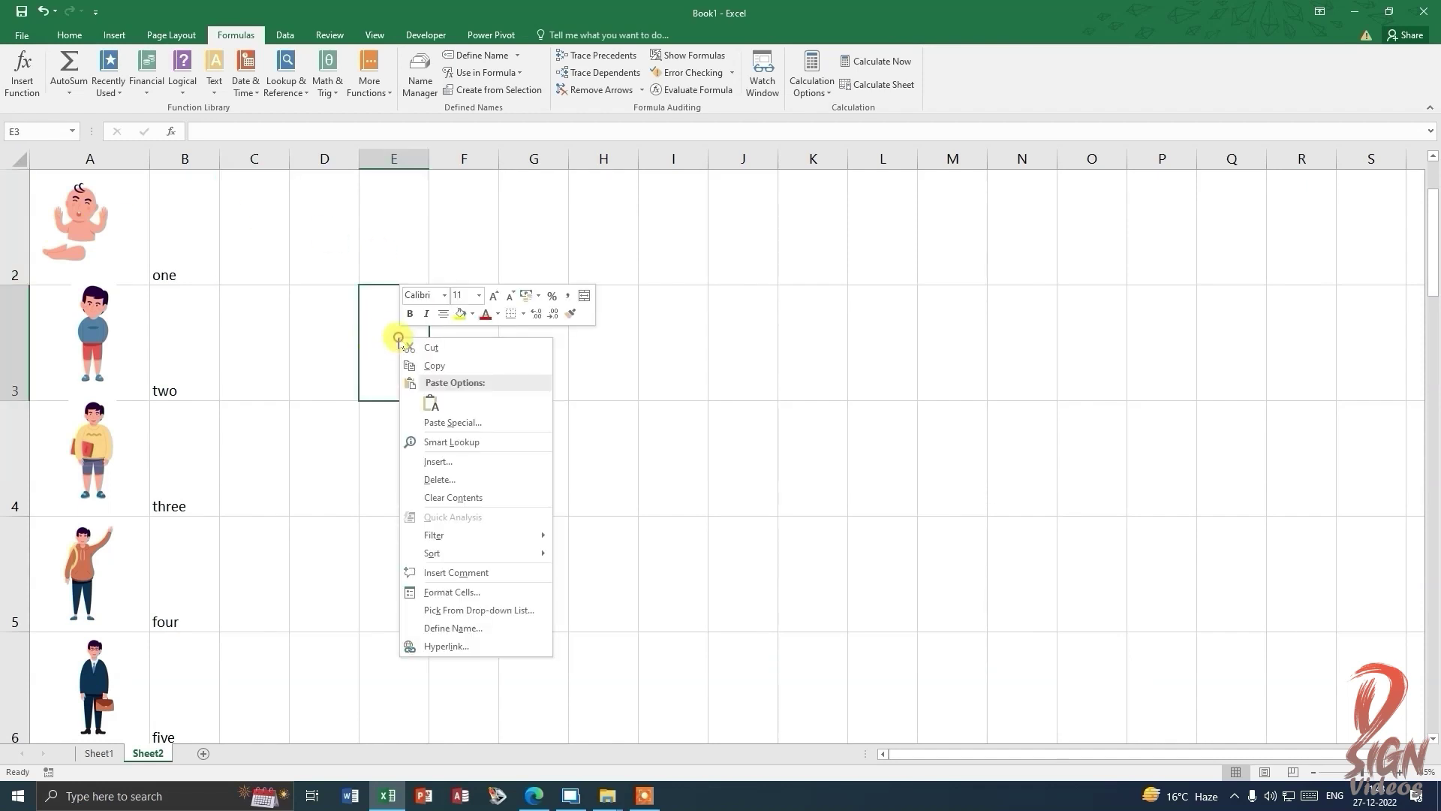
pyautogui.click(428, 363)
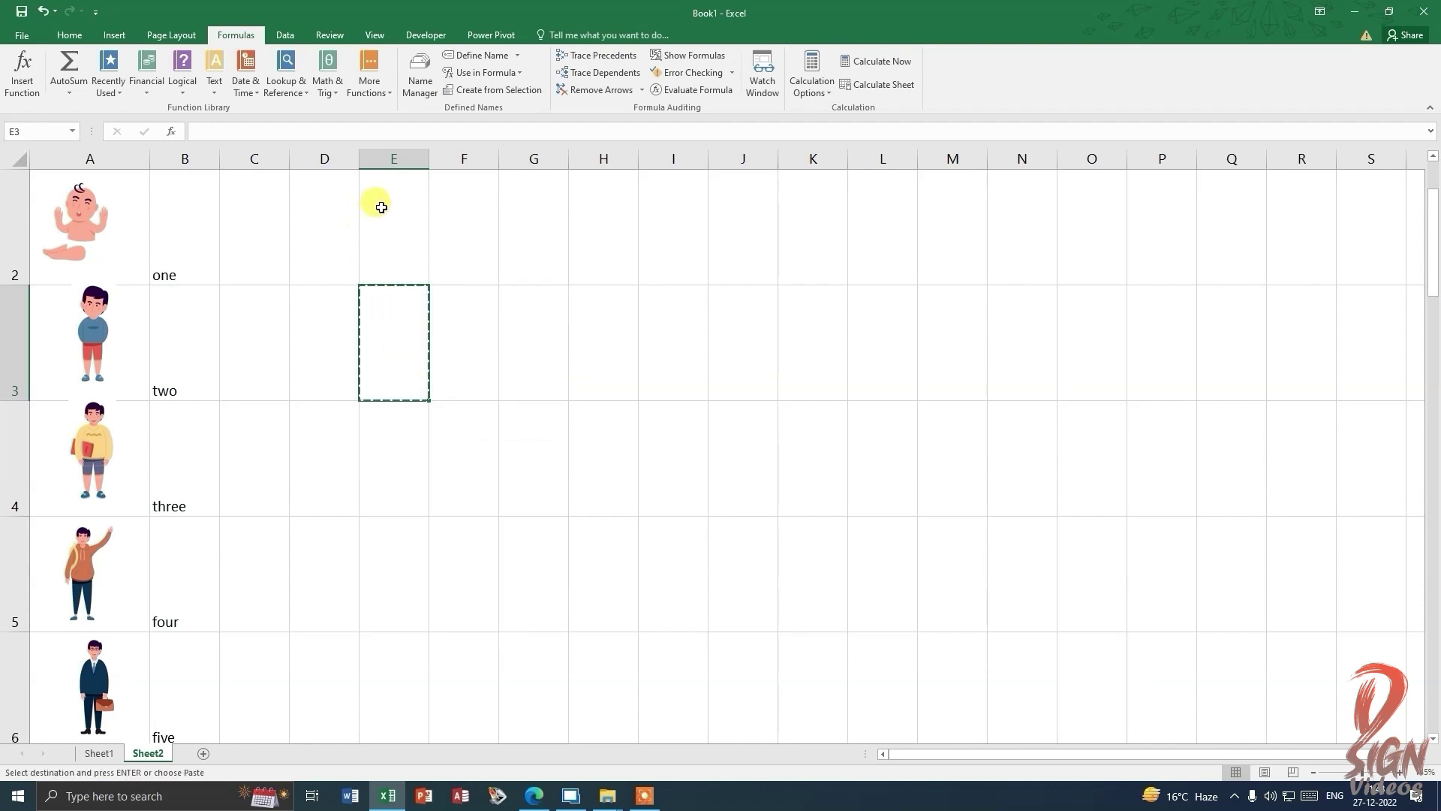
pyautogui.rightClick(333, 207)
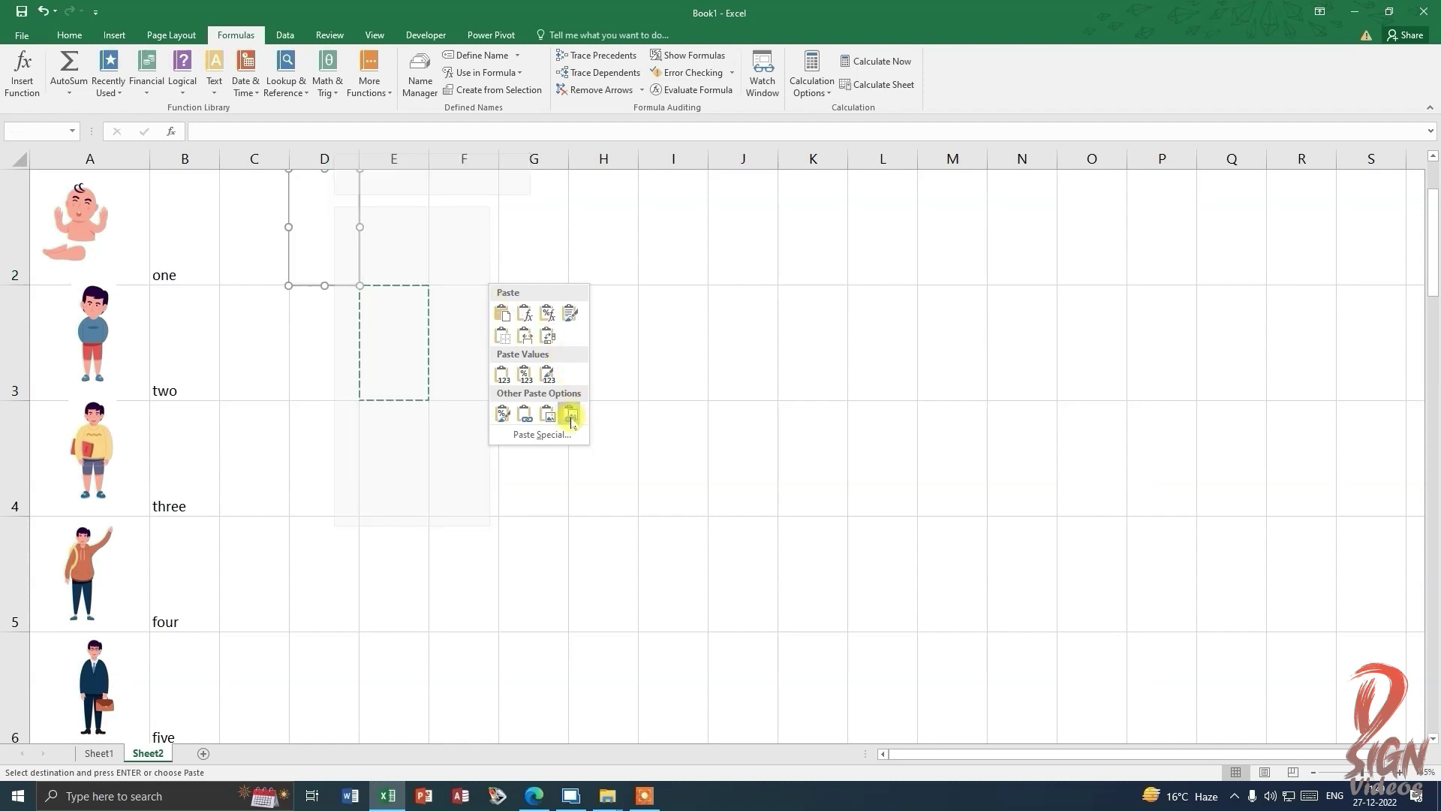
pyautogui.click(570, 415)
pyautogui.press('Escape')
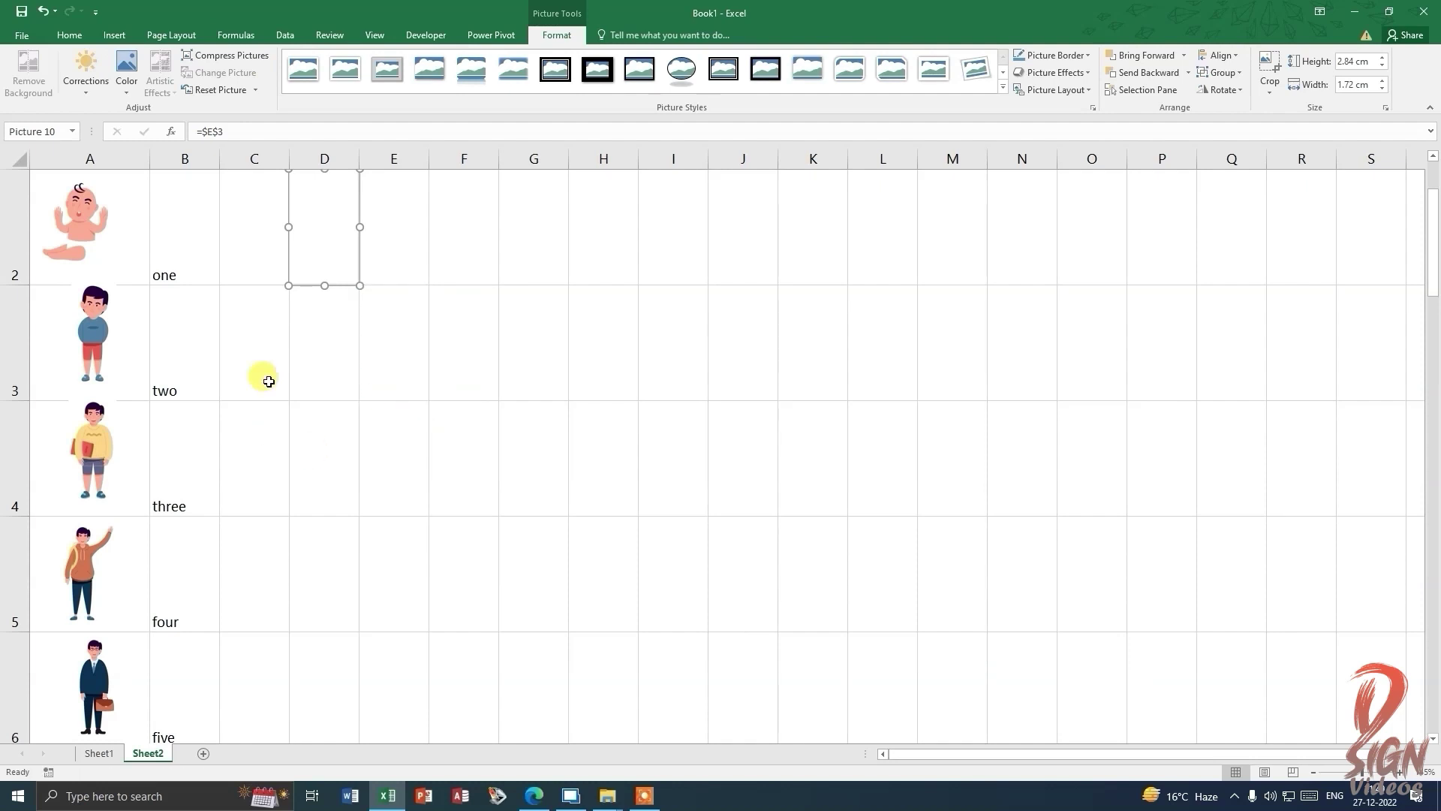
pyautogui.click(250, 236)
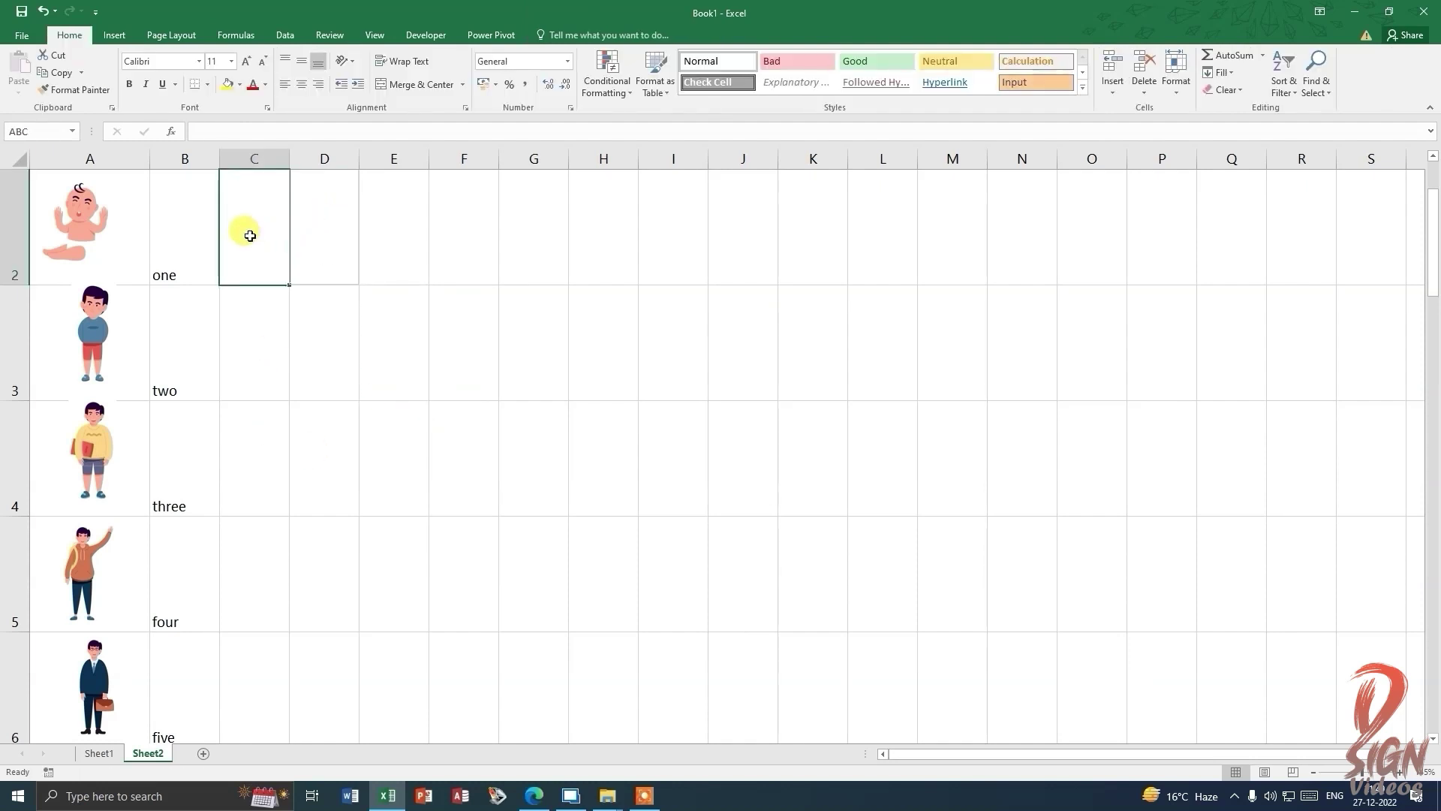
pyautogui.click(236, 35)
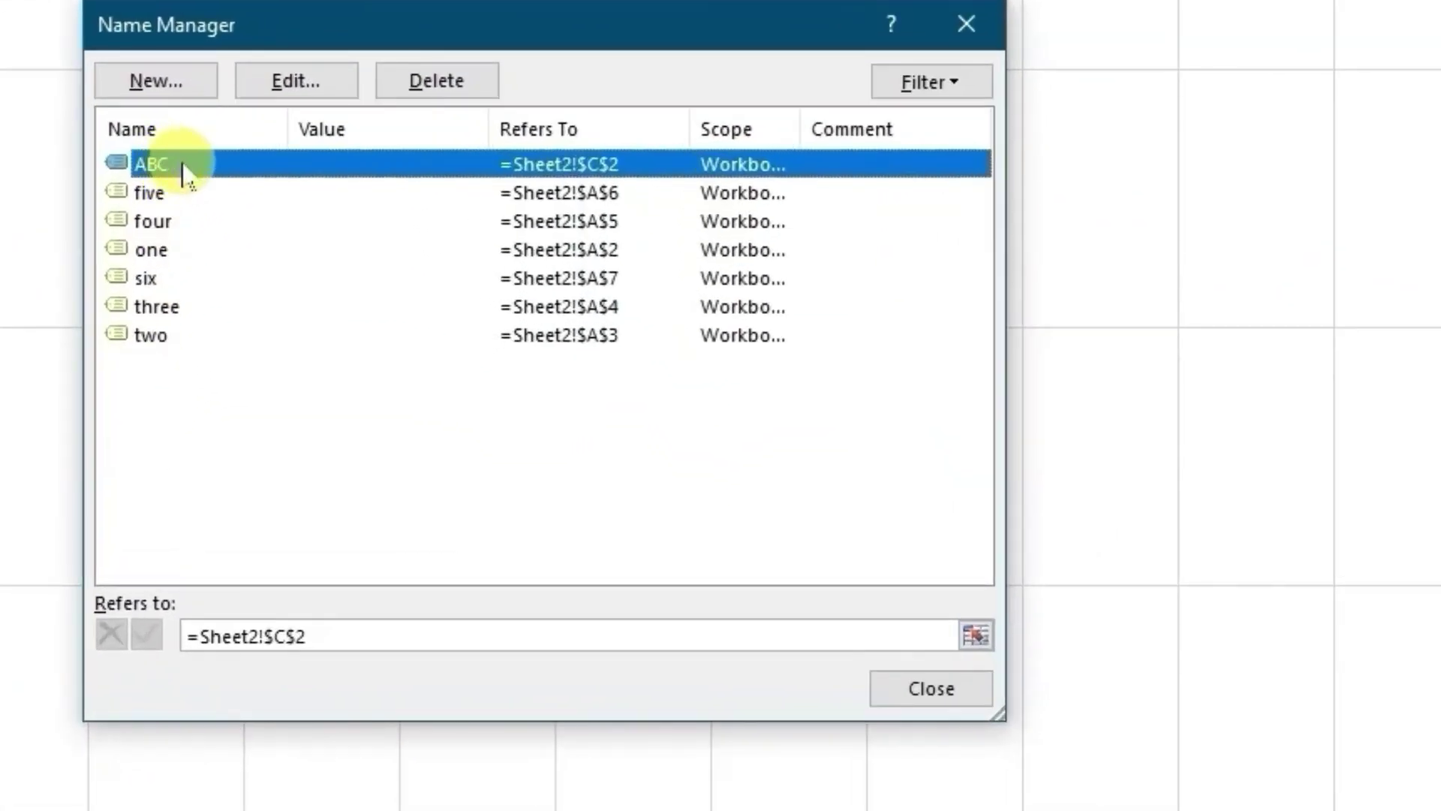
# Change ABC to refer to =INDIRECT(Sheet2!$C$2), then move the linked picture into D2.
pyautogui.click(197, 638)
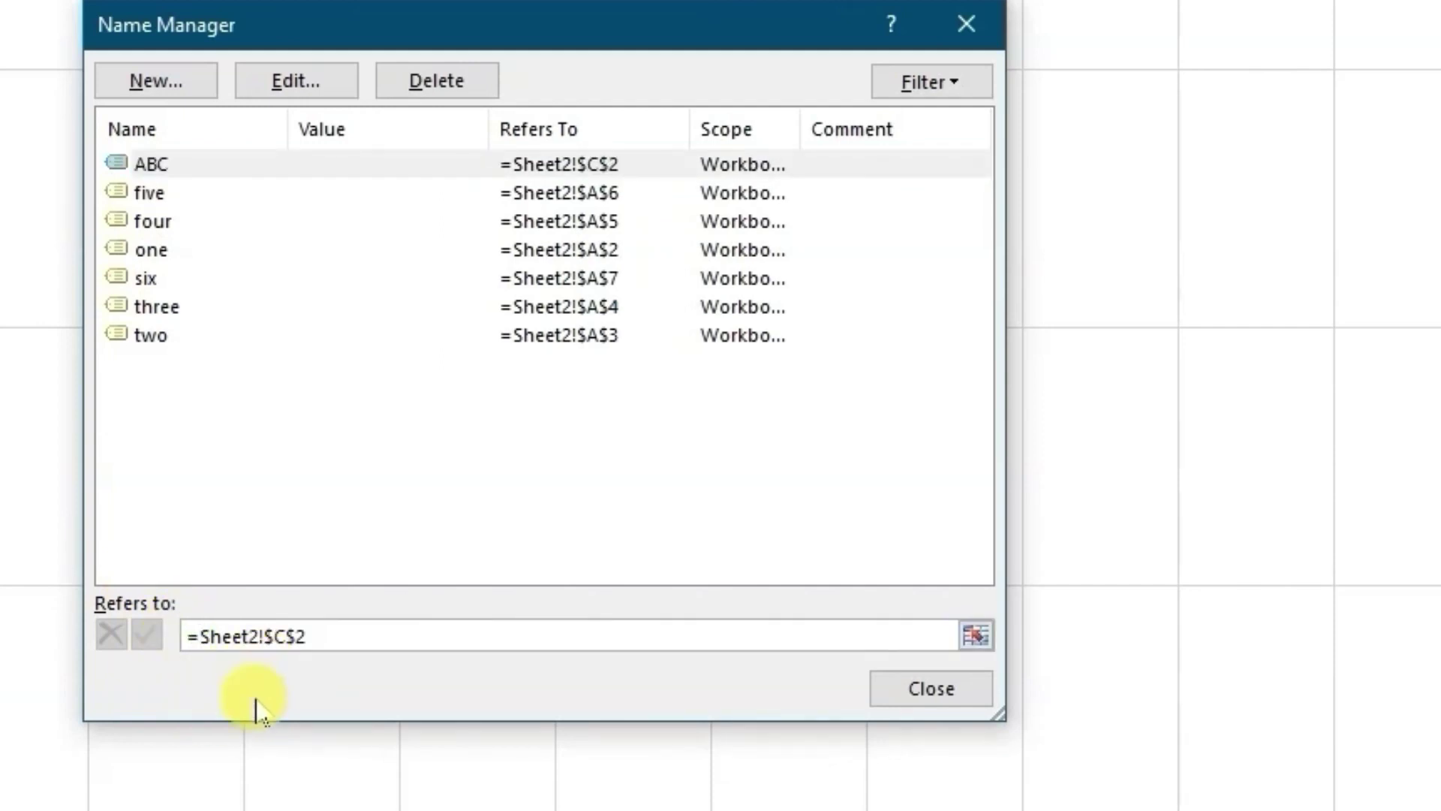
pyautogui.write('INDIRECT(')
pyautogui.click(392, 637)
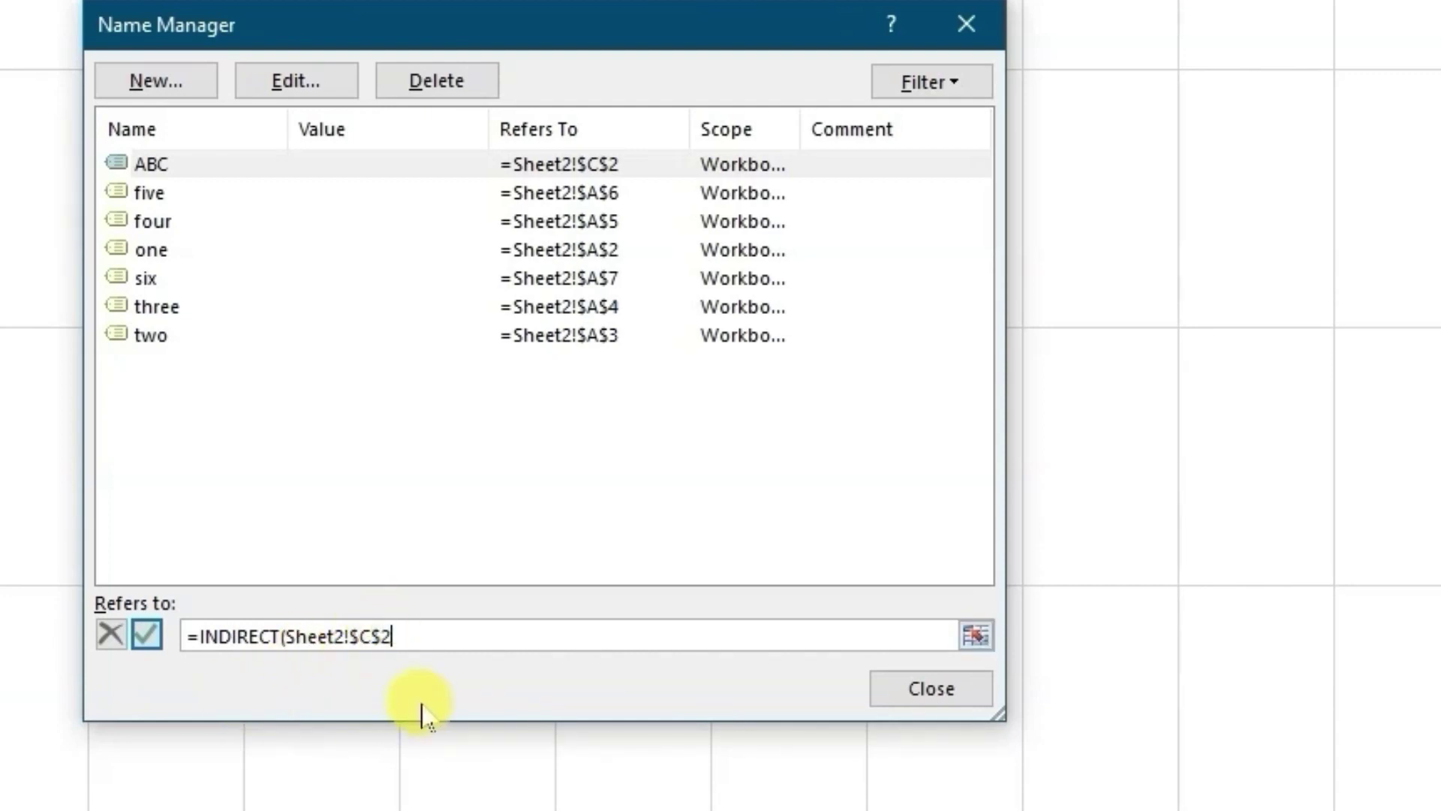
pyautogui.click(147, 634)
pyautogui.click(951, 689)
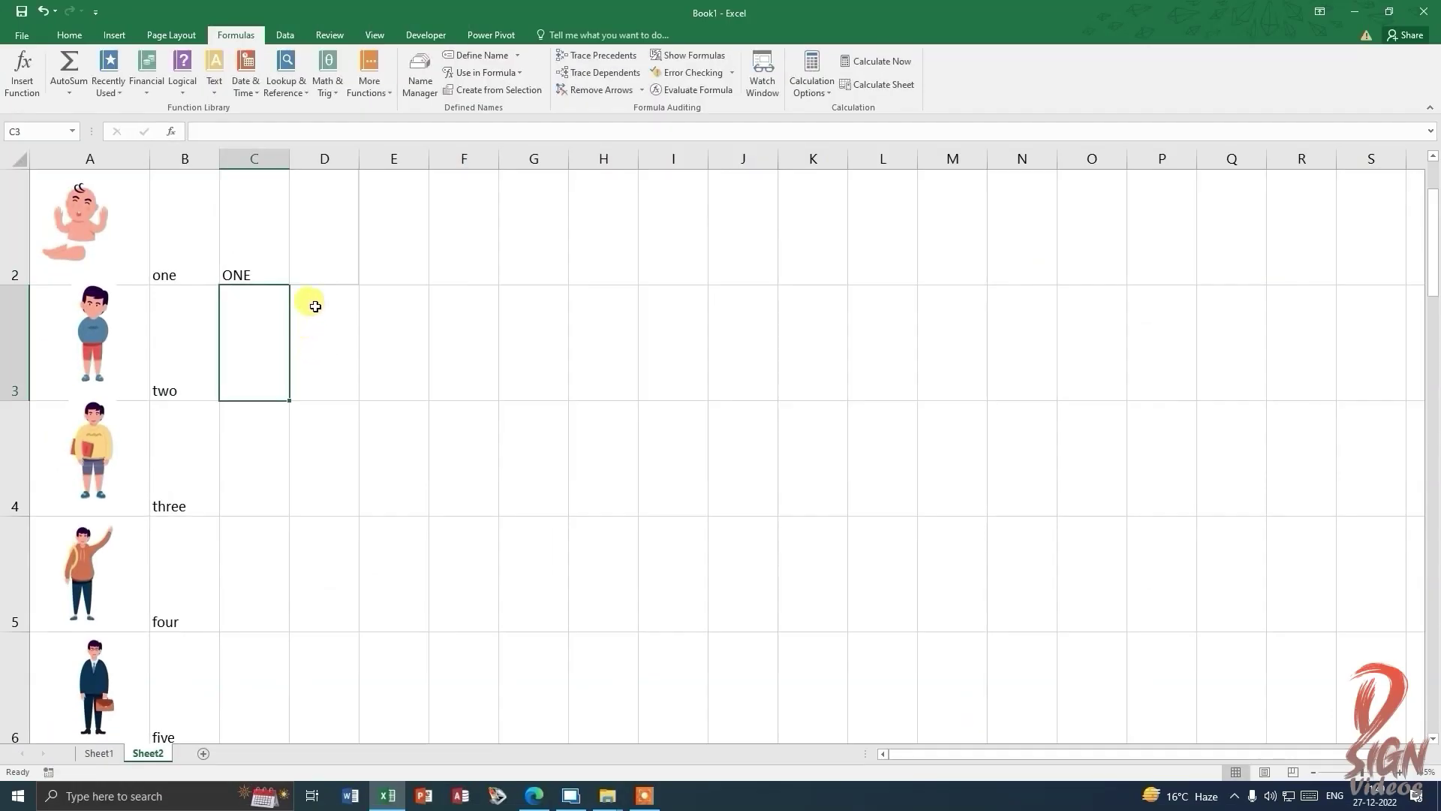
pyautogui.moveTo(285, 300); pyautogui.dragTo(307, 239)
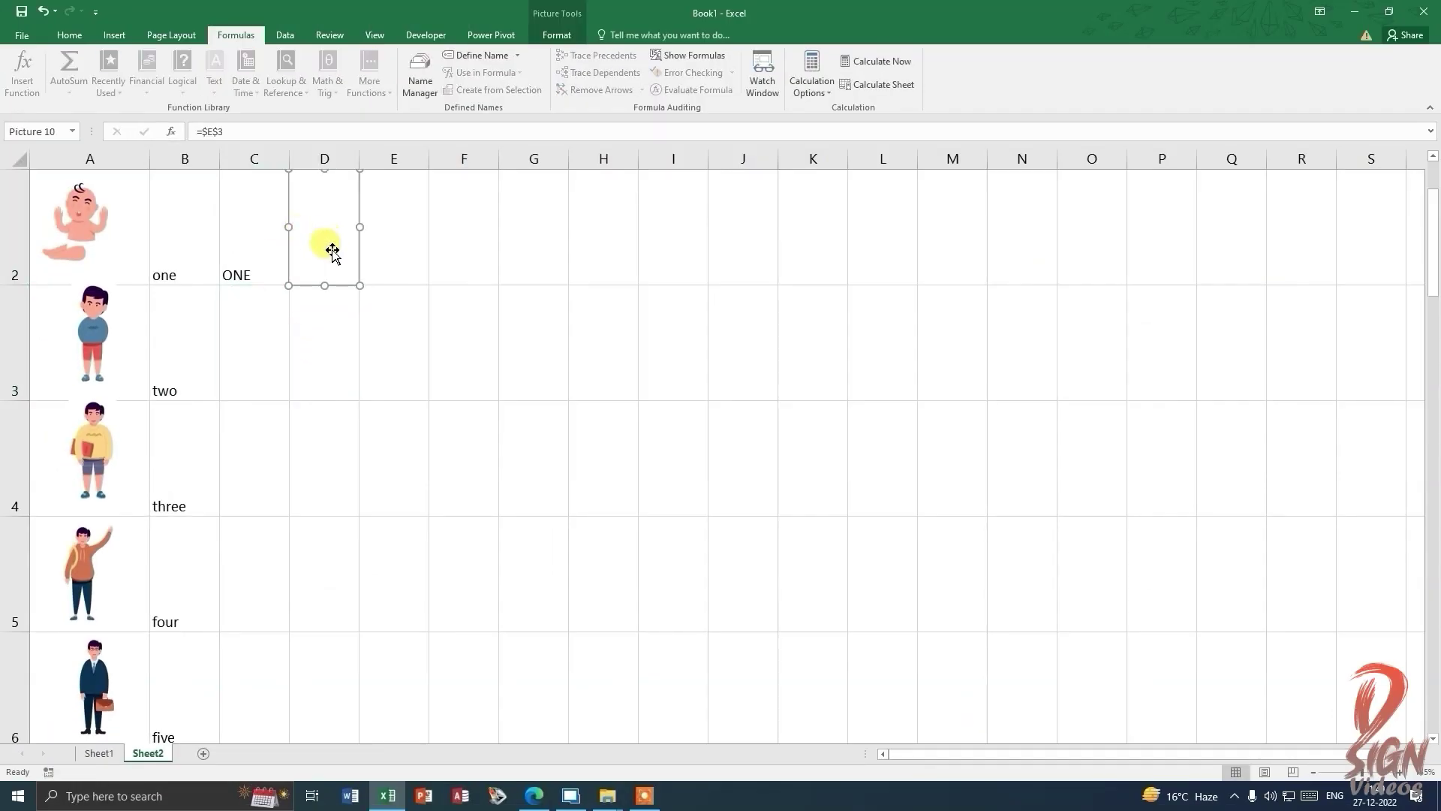
# Replace the picture's =$E$3 link formula with =ABC.
pyautogui.click(235, 134)
pyautogui.press('BackSpace')
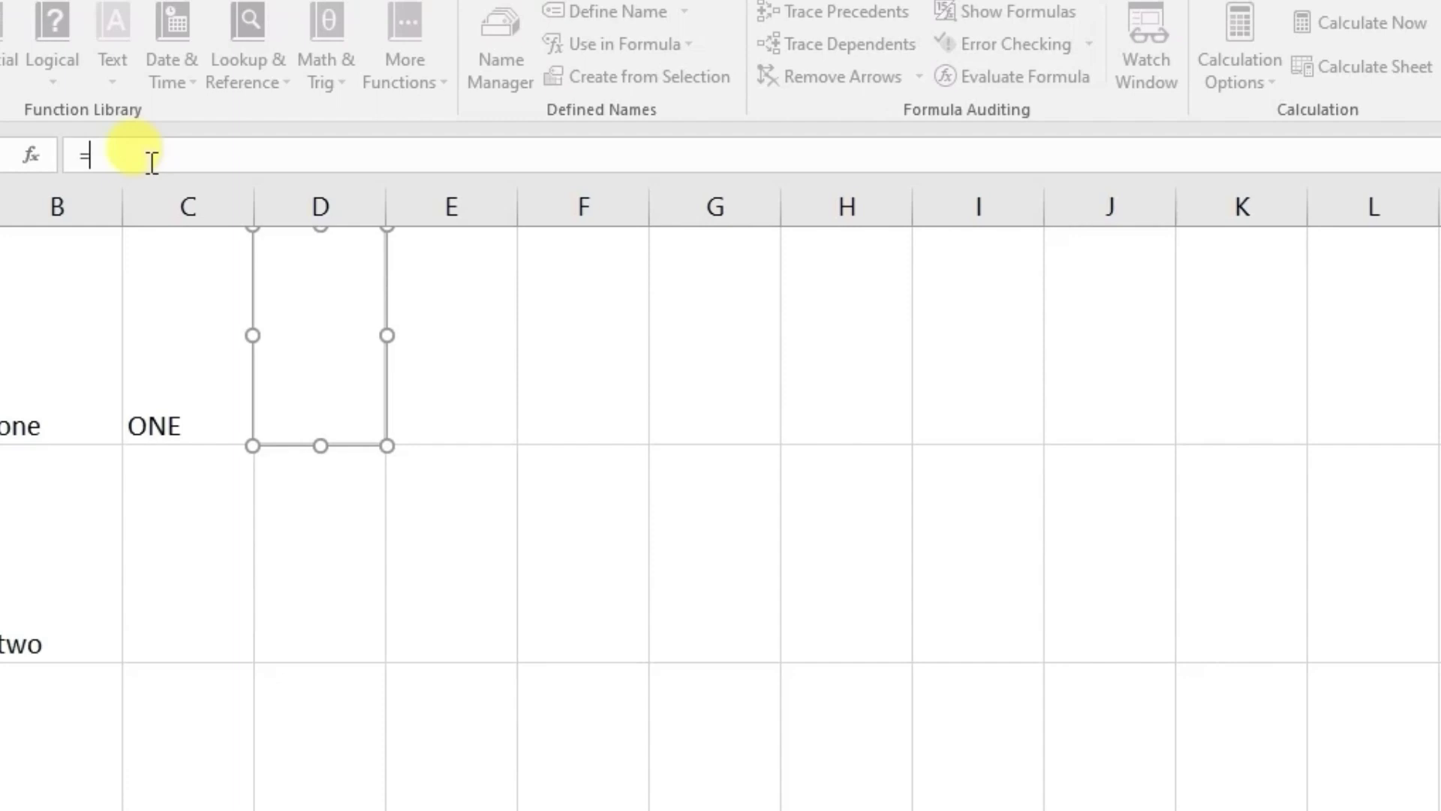
pyautogui.write('ABC')
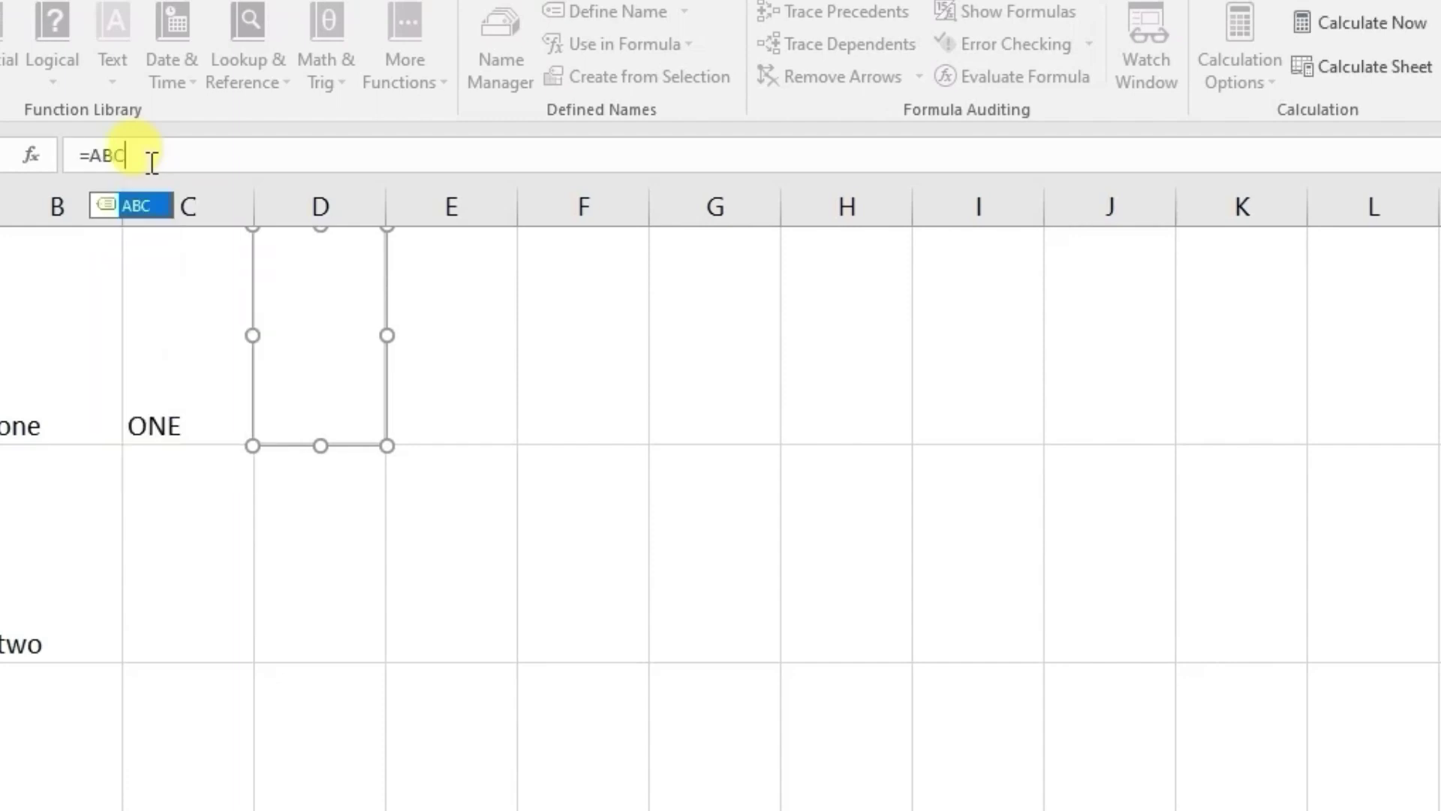
pyautogui.press('Return')
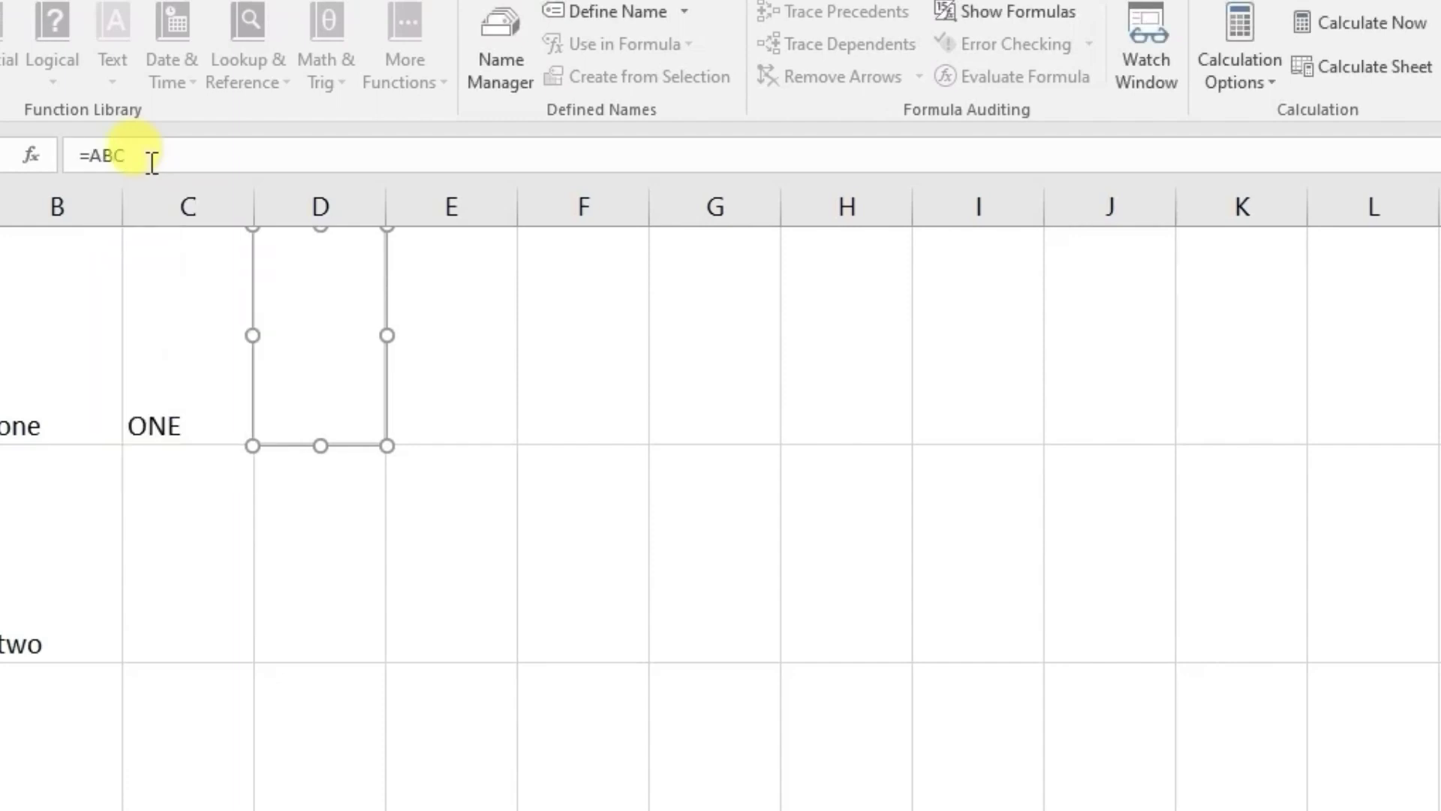
# Test the picture by entering two, three, then four in C2.
pyautogui.click(202, 383)
pyautogui.write('two')
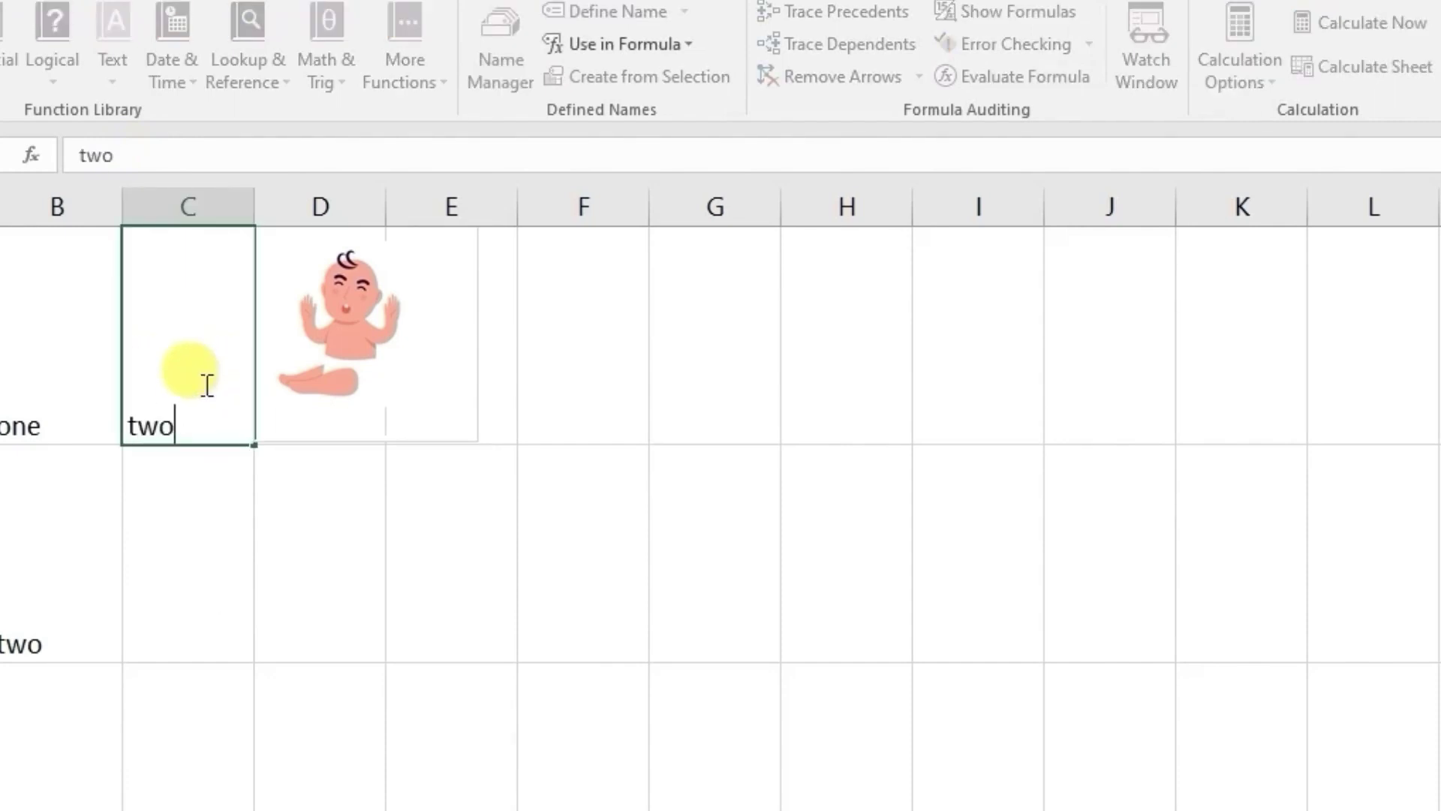
pyautogui.press('Return')
pyautogui.click(205, 383)
pyautogui.write('three')
pyautogui.press('Return')
pyautogui.click(206, 383)
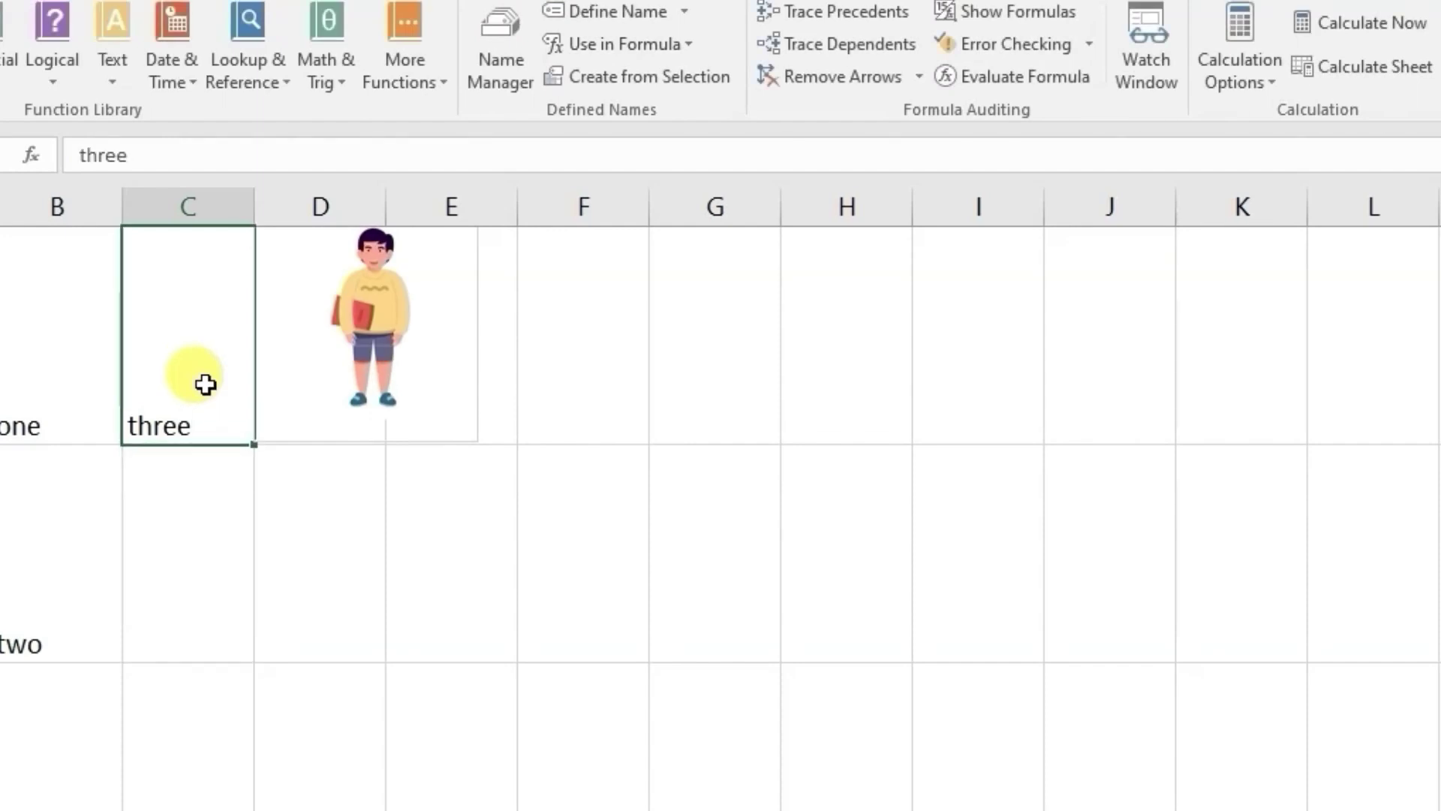
pyautogui.write('four')
pyautogui.press('Return')
pyautogui.click(204, 383)
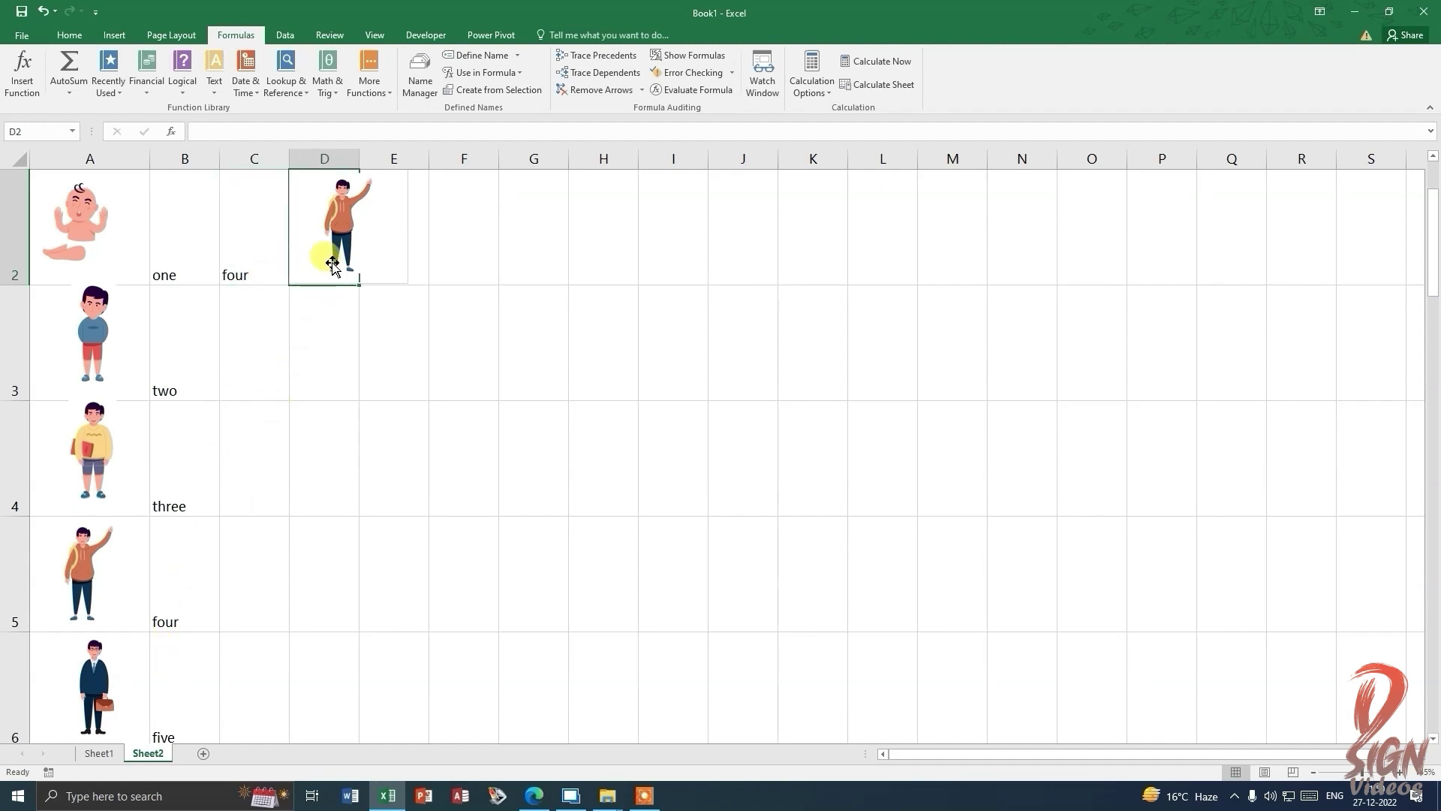
# Copy the linked picture from D2 and paste it at F5 on the Age Calculator sheet.
pyautogui.click(338, 237)
pyautogui.rightClick(338, 237)
pyautogui.click(379, 268)
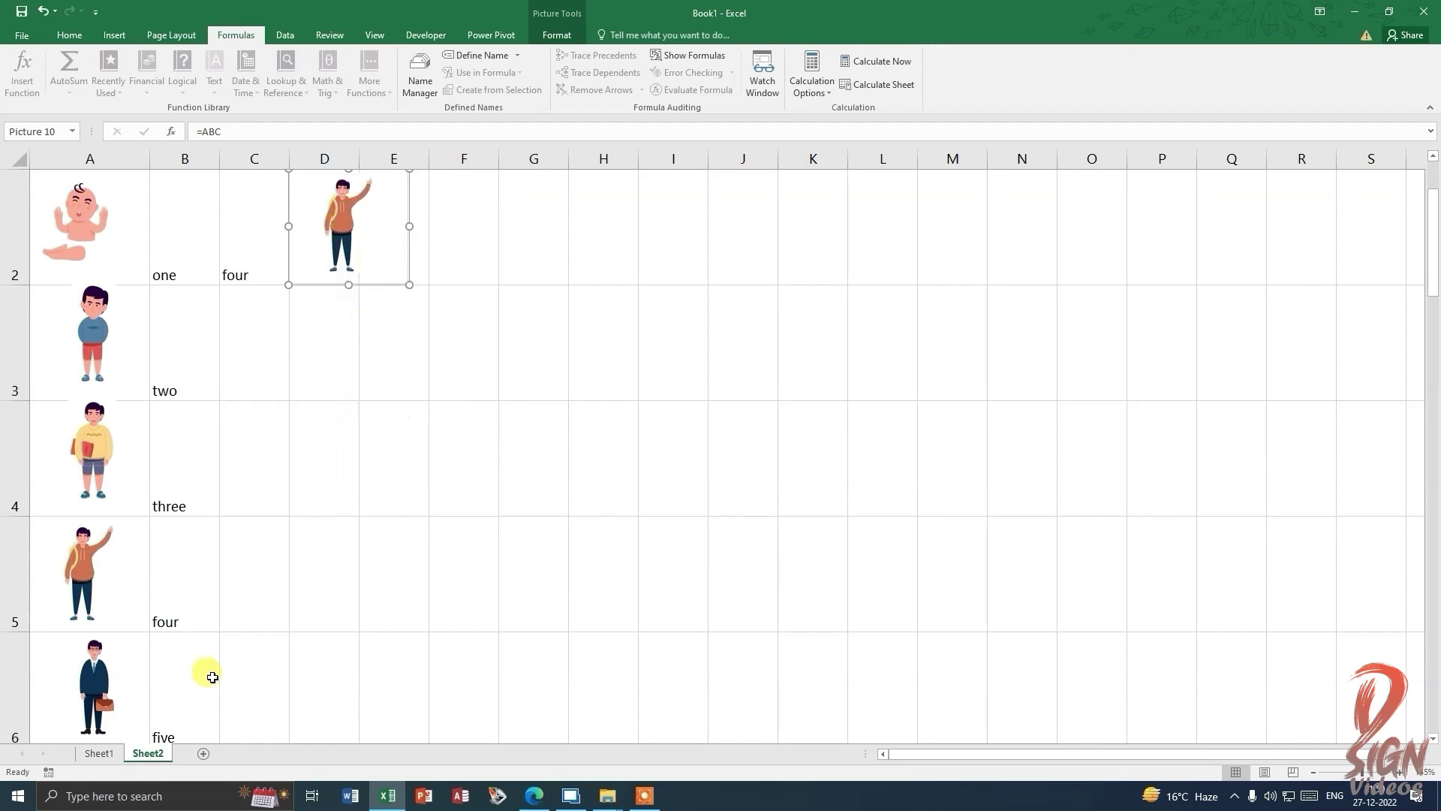
pyautogui.click(97, 753)
pyautogui.click(668, 329)
pyautogui.click(770, 327)
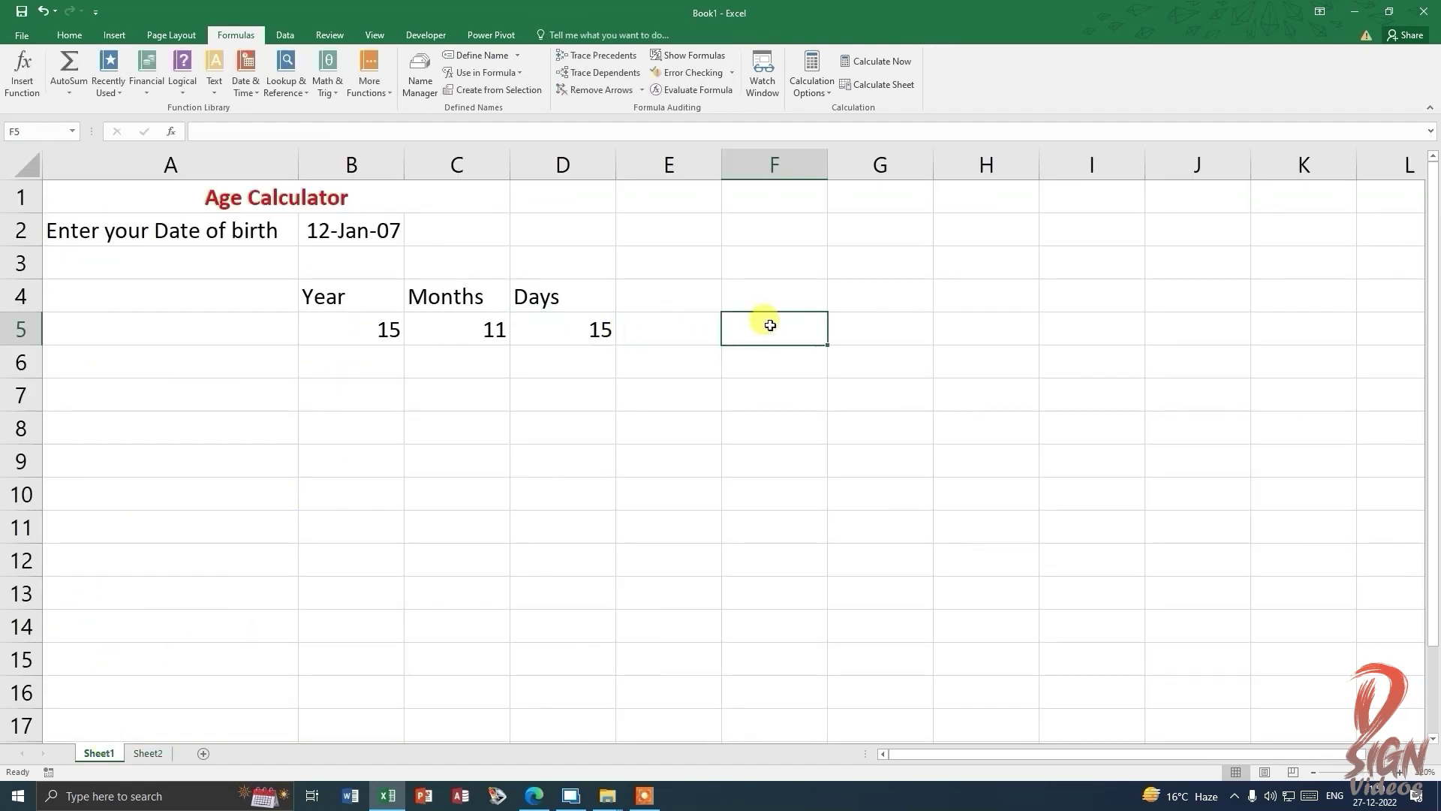
pyautogui.hotkey('ctrl', 'v')
# Reset Sheet2's C2 to one.
pyautogui.click(148, 753)
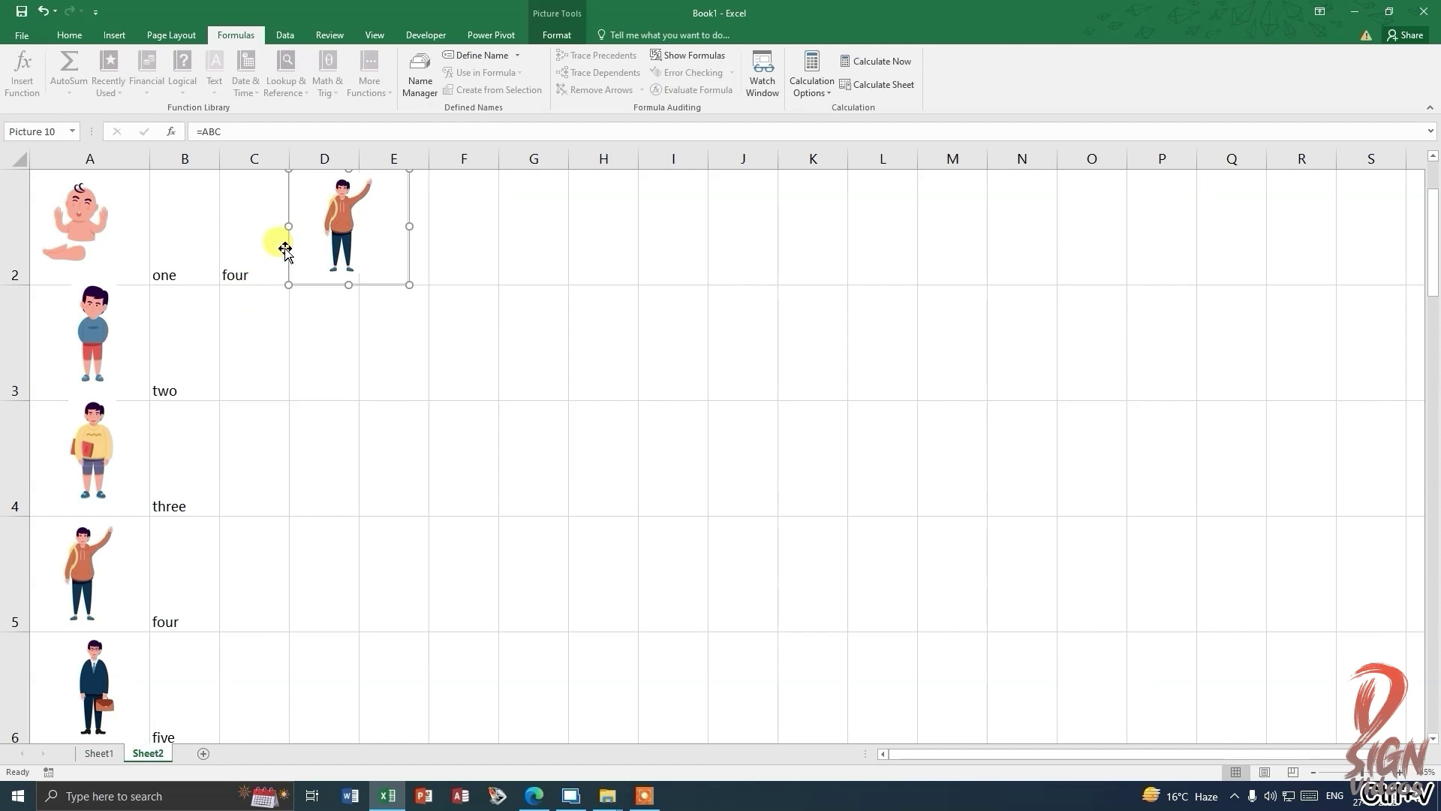
pyautogui.click(238, 245)
pyautogui.write('one')
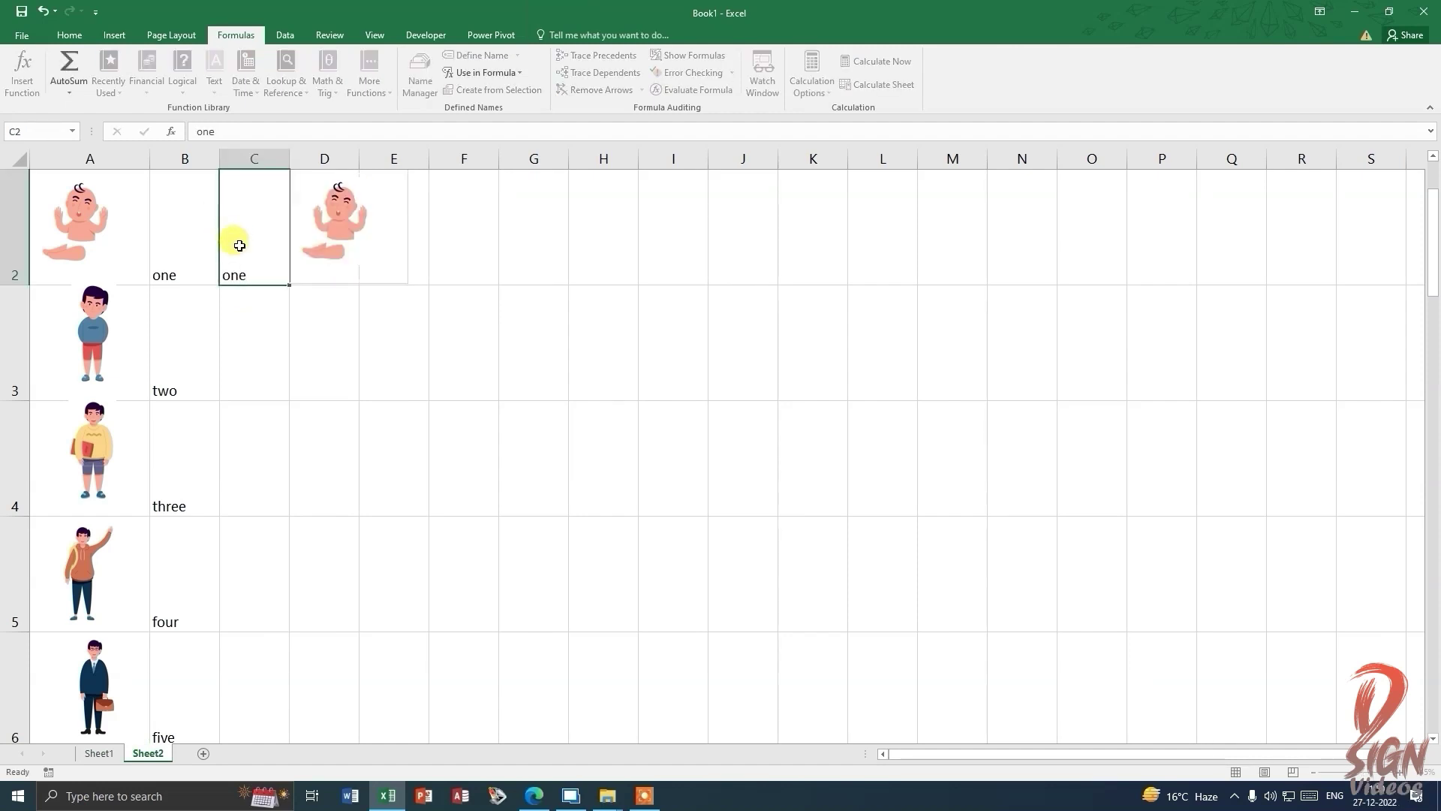
pyautogui.press('Return')
pyautogui.click(97, 753)
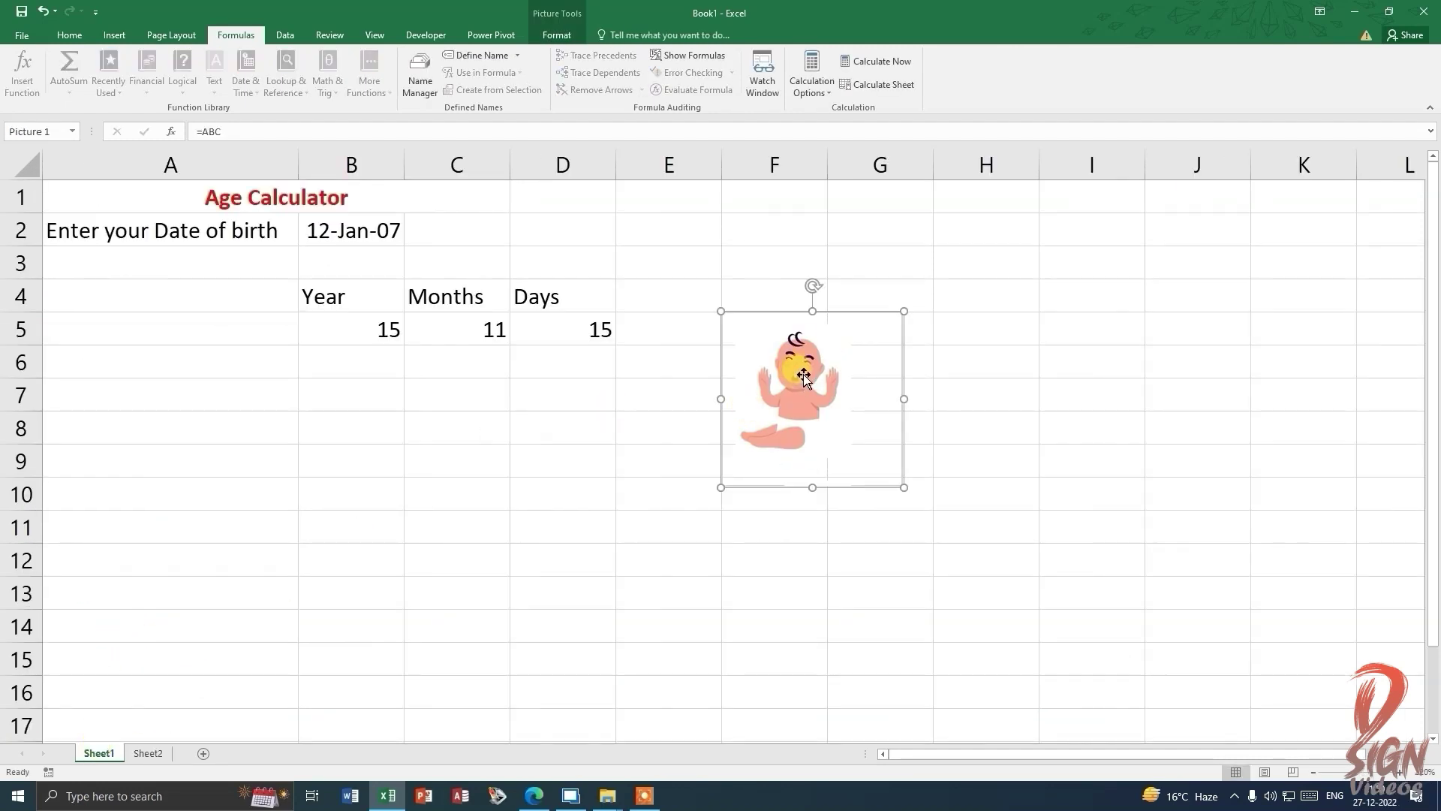
# Shrink the baby picture and place it beside the results around G3–H6.
pyautogui.moveTo(841, 453); pyautogui.dragTo(795, 371)
pyautogui.moveTo(859, 405); pyautogui.dragTo(794, 345)
pyautogui.moveTo(743, 293); pyautogui.dragTo(920, 308)
pyautogui.click(642, 328)
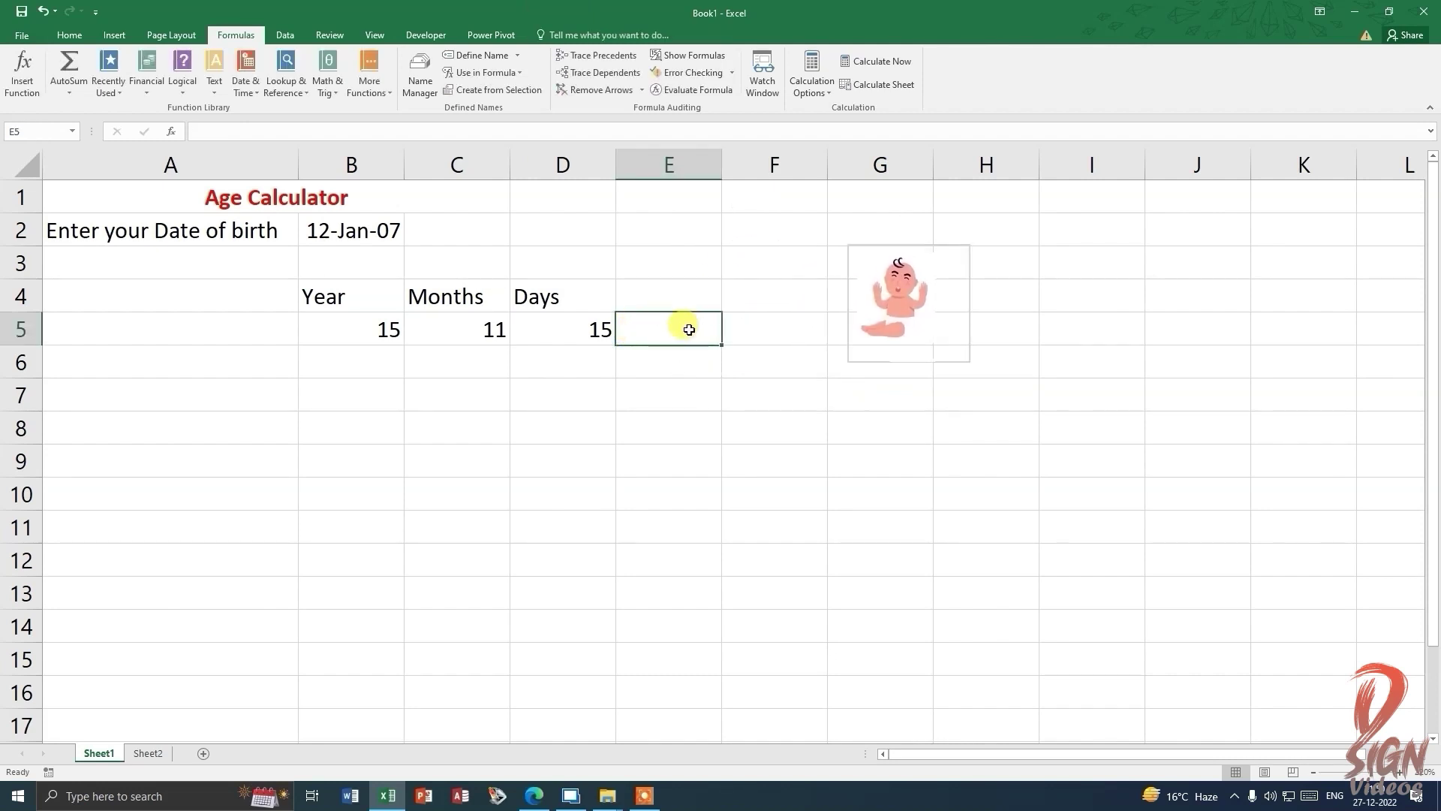
pyautogui.click(629, 396)
pyautogui.click(653, 356)
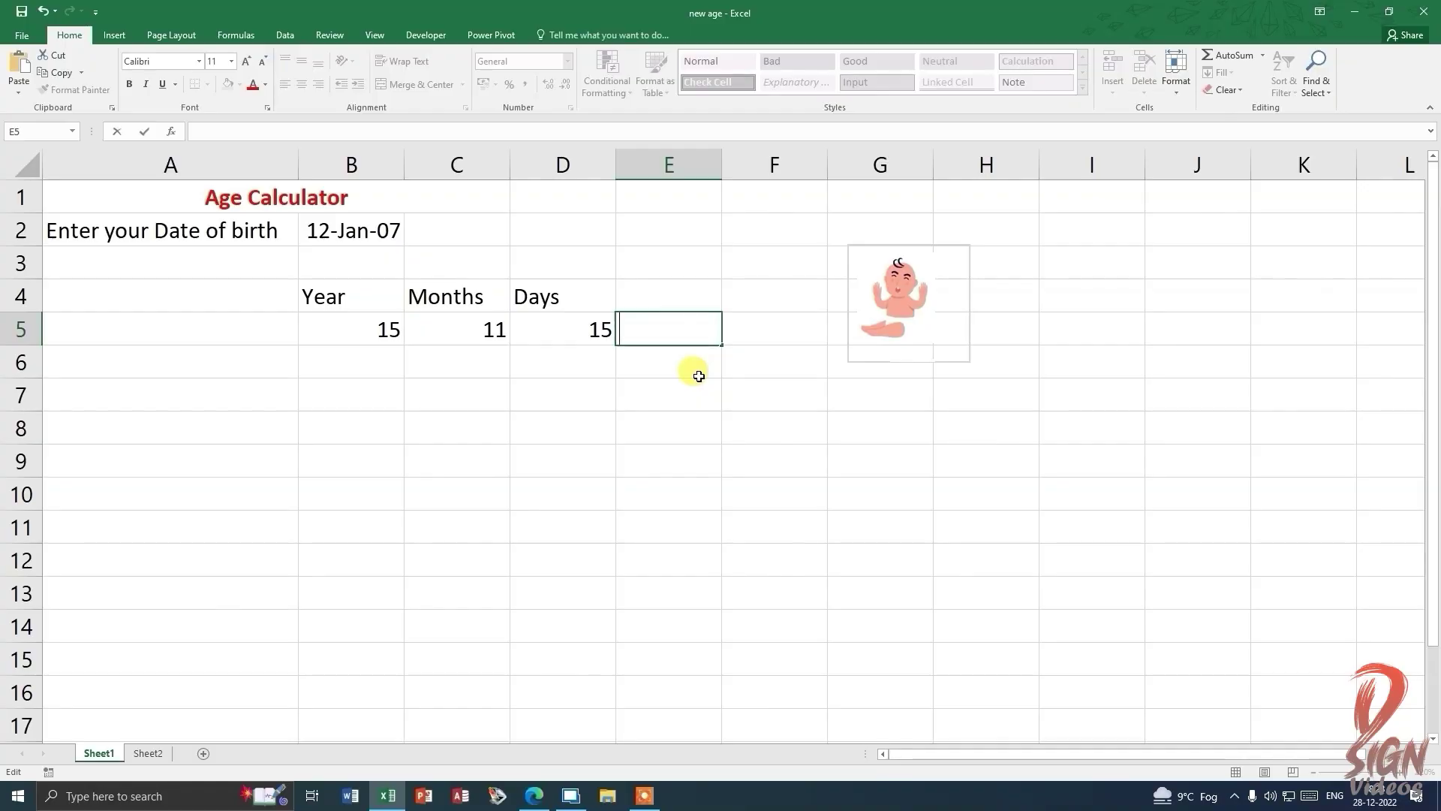
# Enter a nested IF in E5 labelling B5's age "one" (under 1) through "six" (under 100).
pyautogui.write('=')
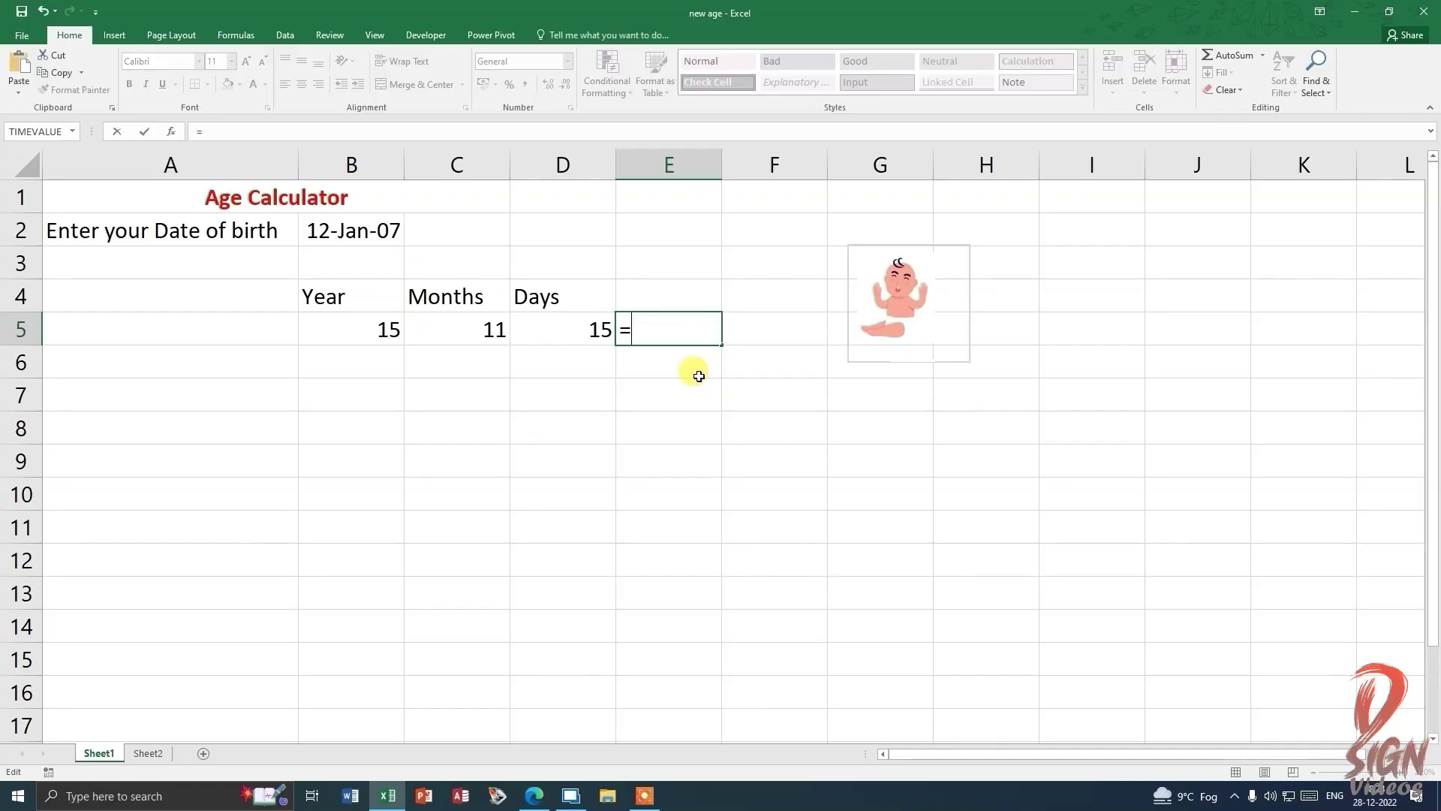
pyautogui.write('if(')
pyautogui.click(361, 332)
pyautogui.write('<1')
pyautogui.write(',"one",')
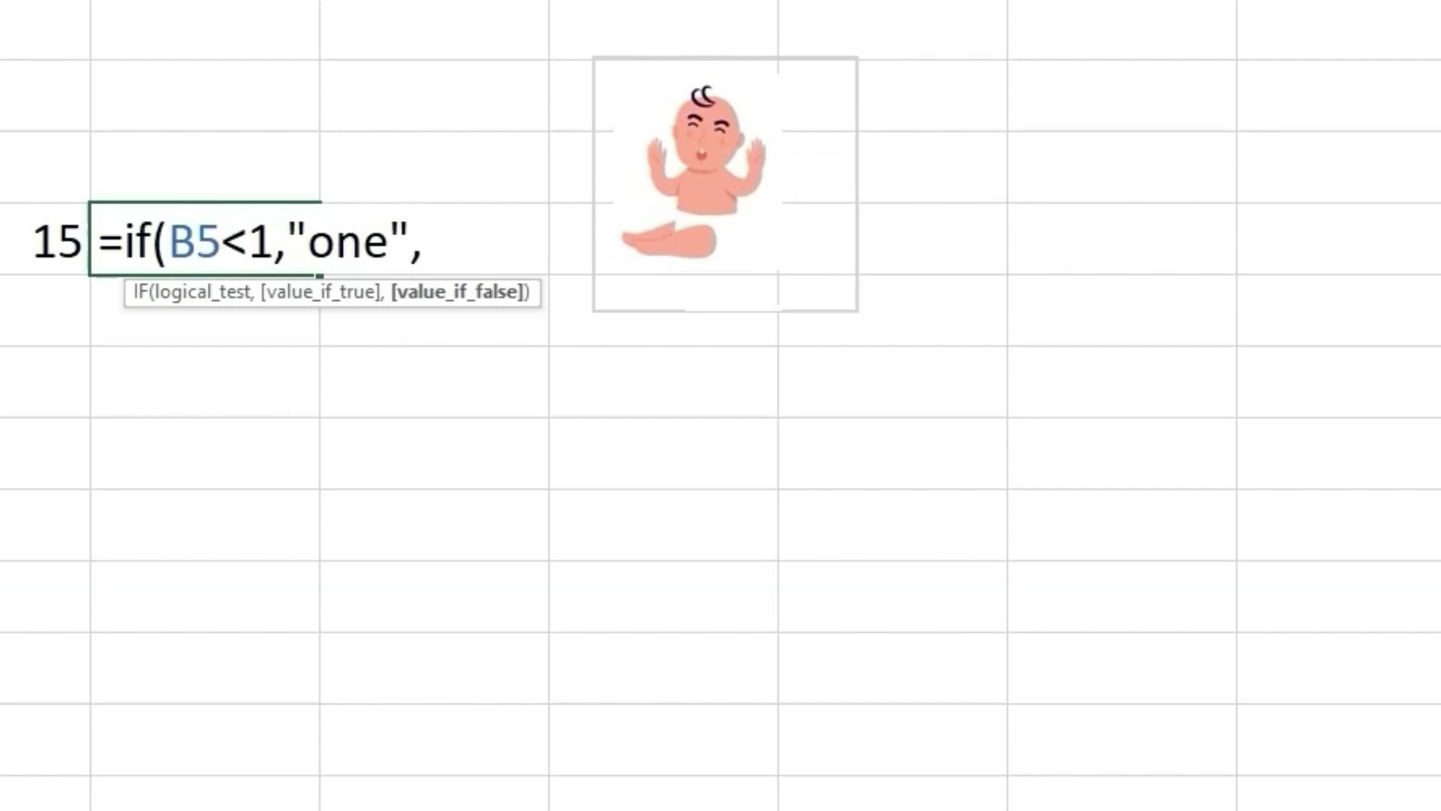
pyautogui.write('if(B5<')
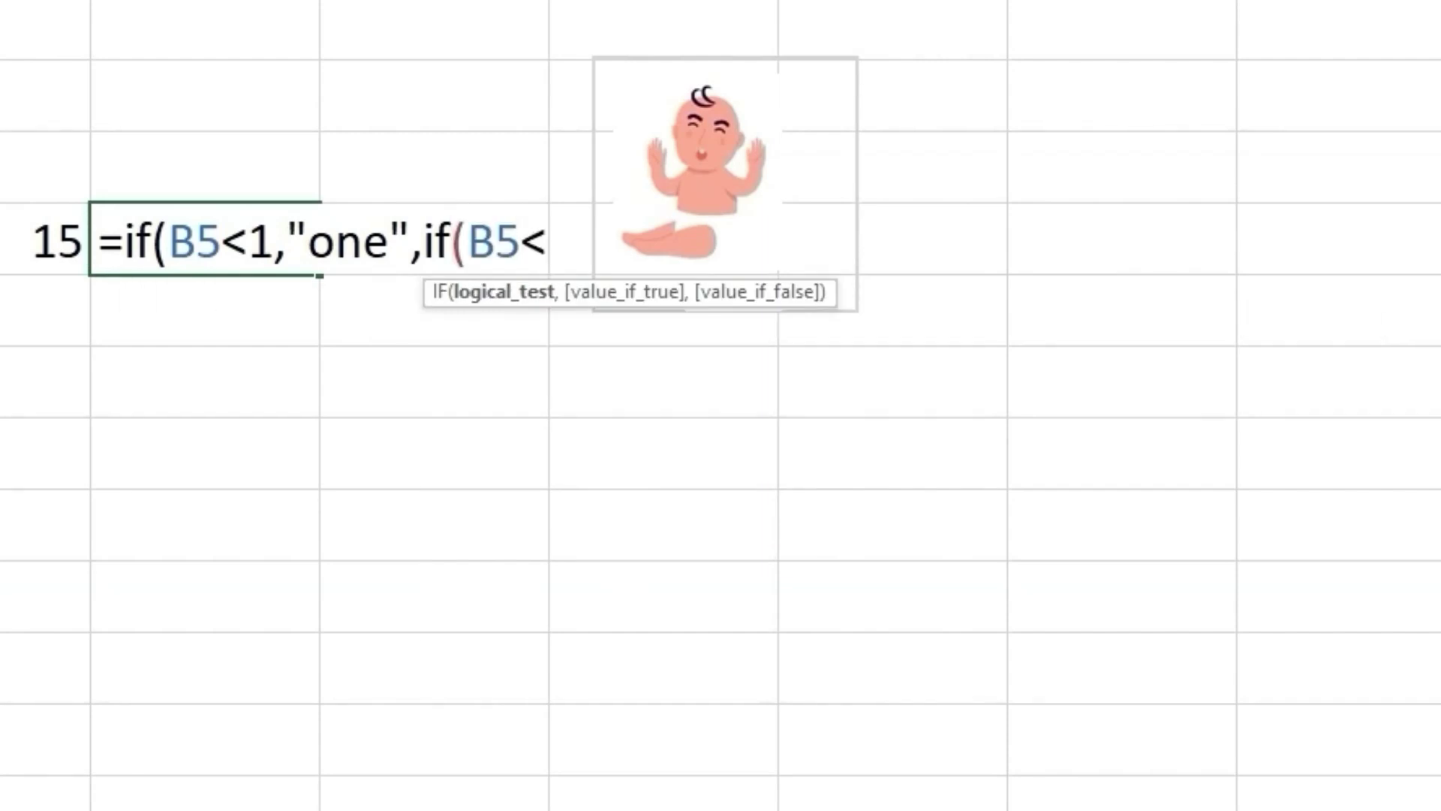
pyautogui.write('8,"to')
pyautogui.press('BackSpace')
pyautogui.write('w')
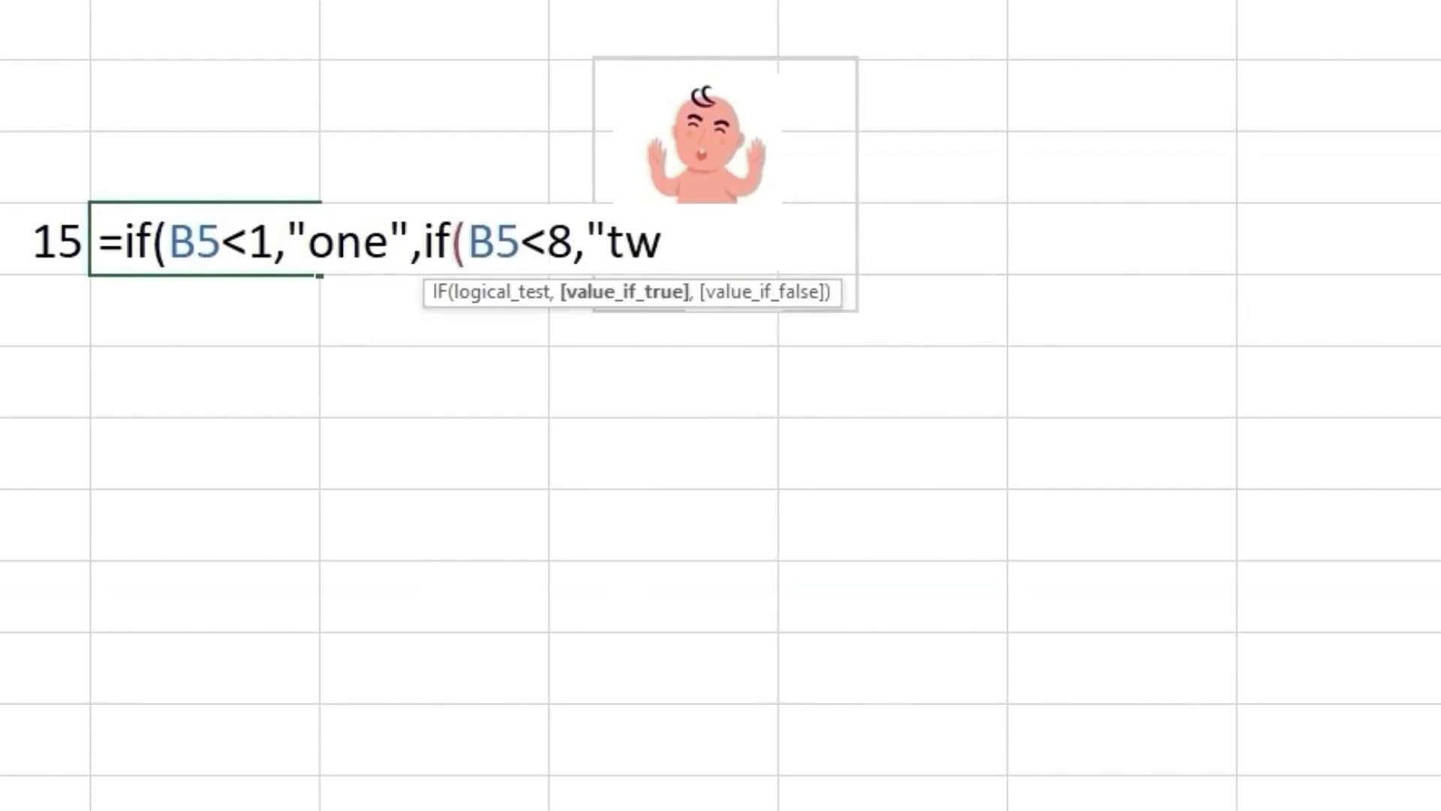
pyautogui.write('o",if')
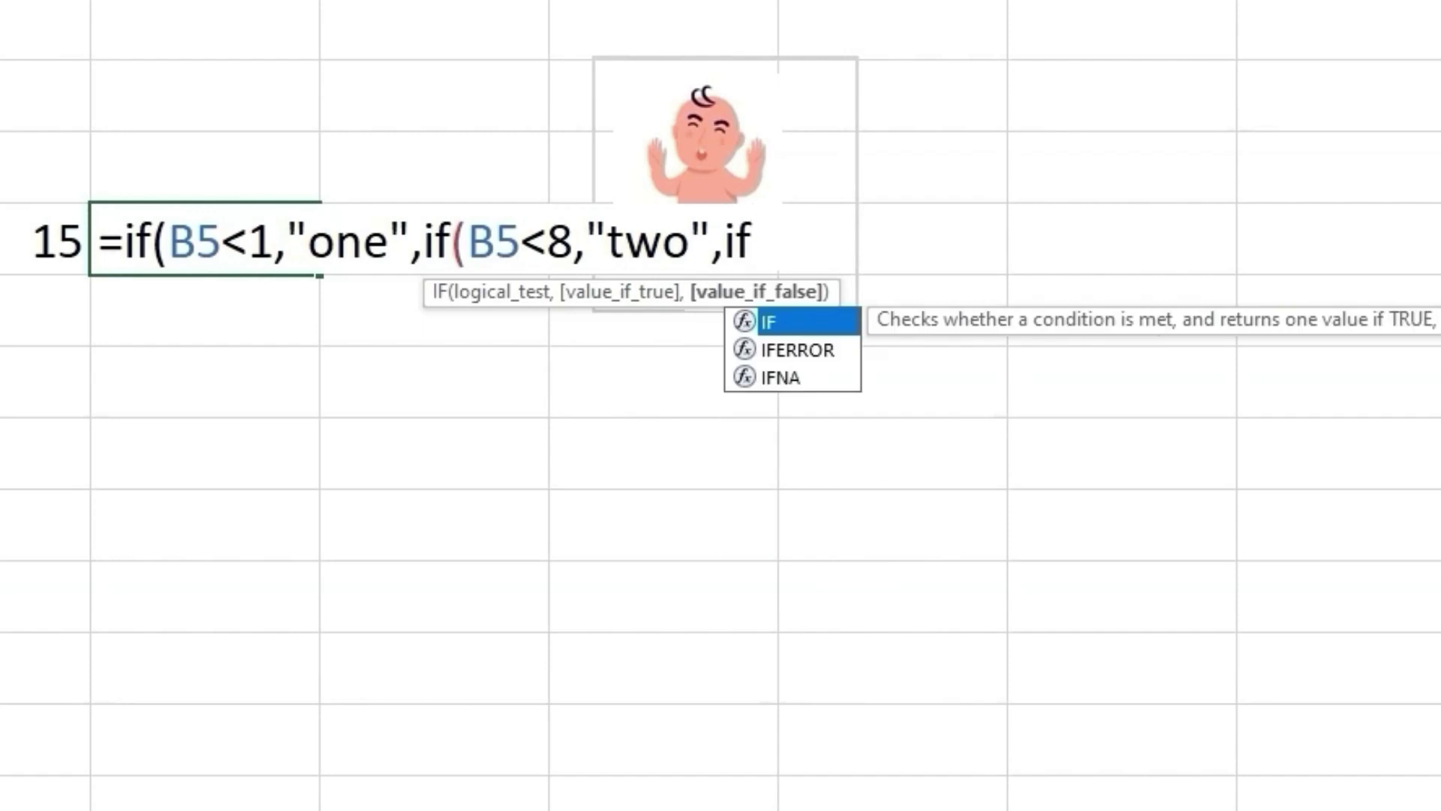
pyautogui.write('(B5<16')
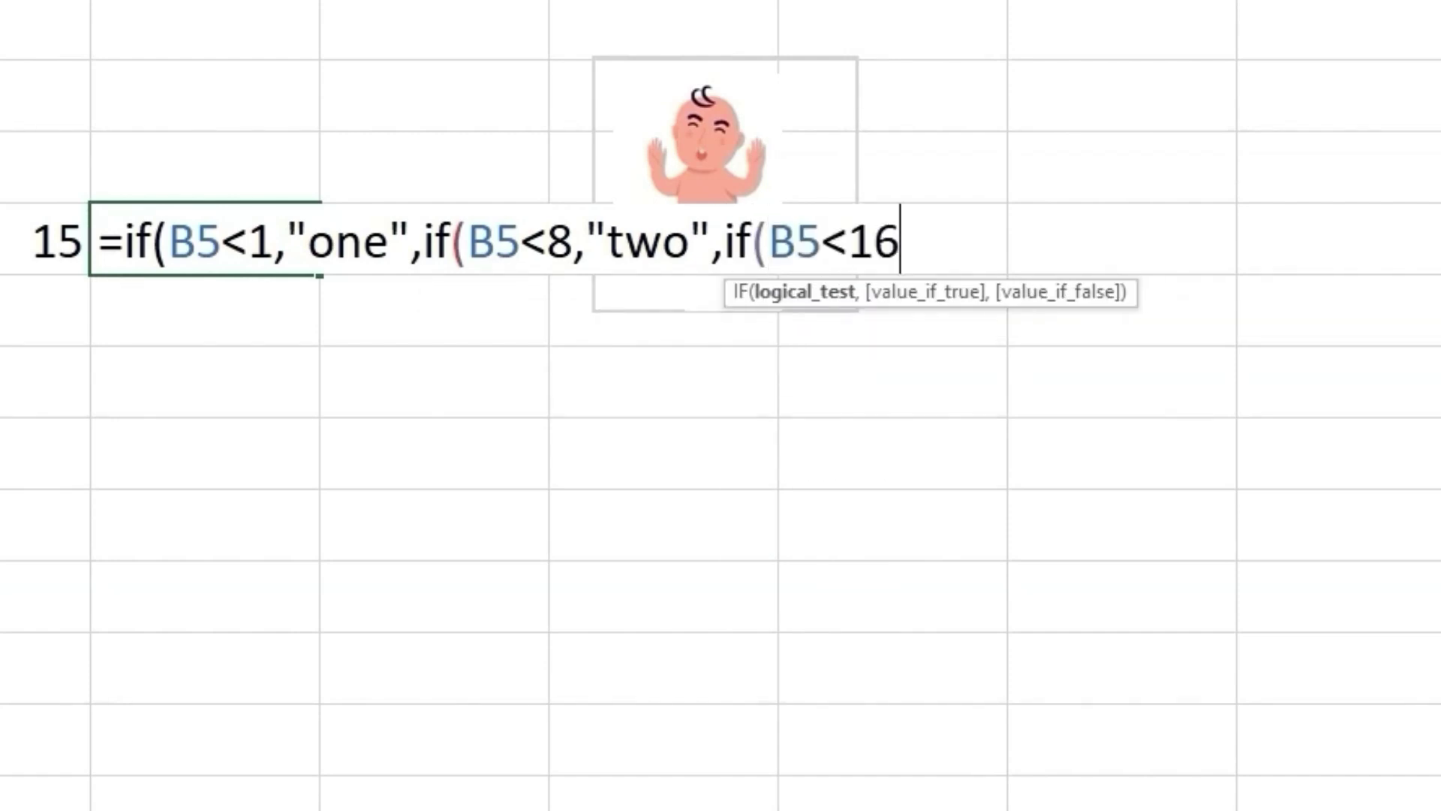
pyautogui.write(',"thr')
pyautogui.press('BackSpace')
pyautogui.write('hree",if(B5')
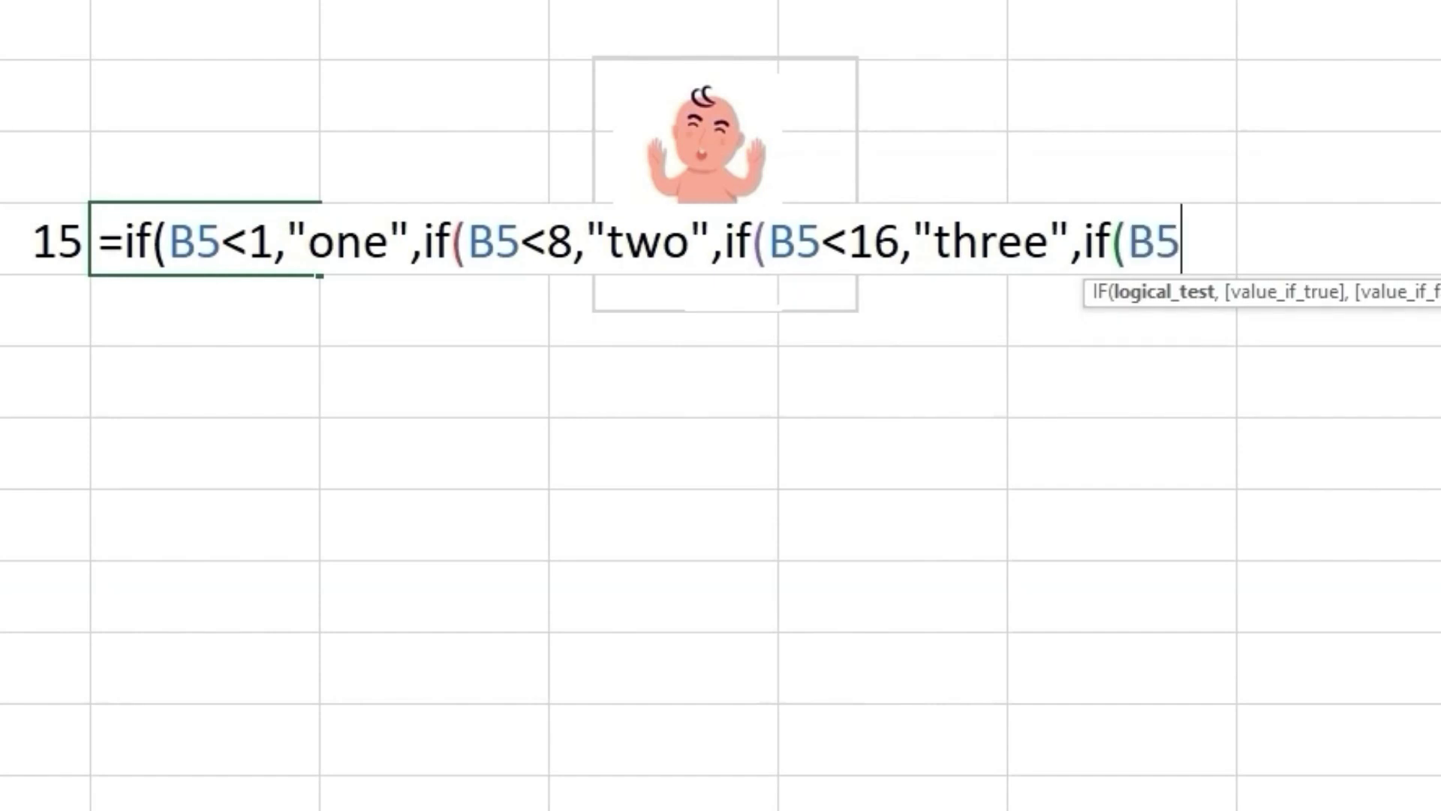
pyautogui.write('32,')
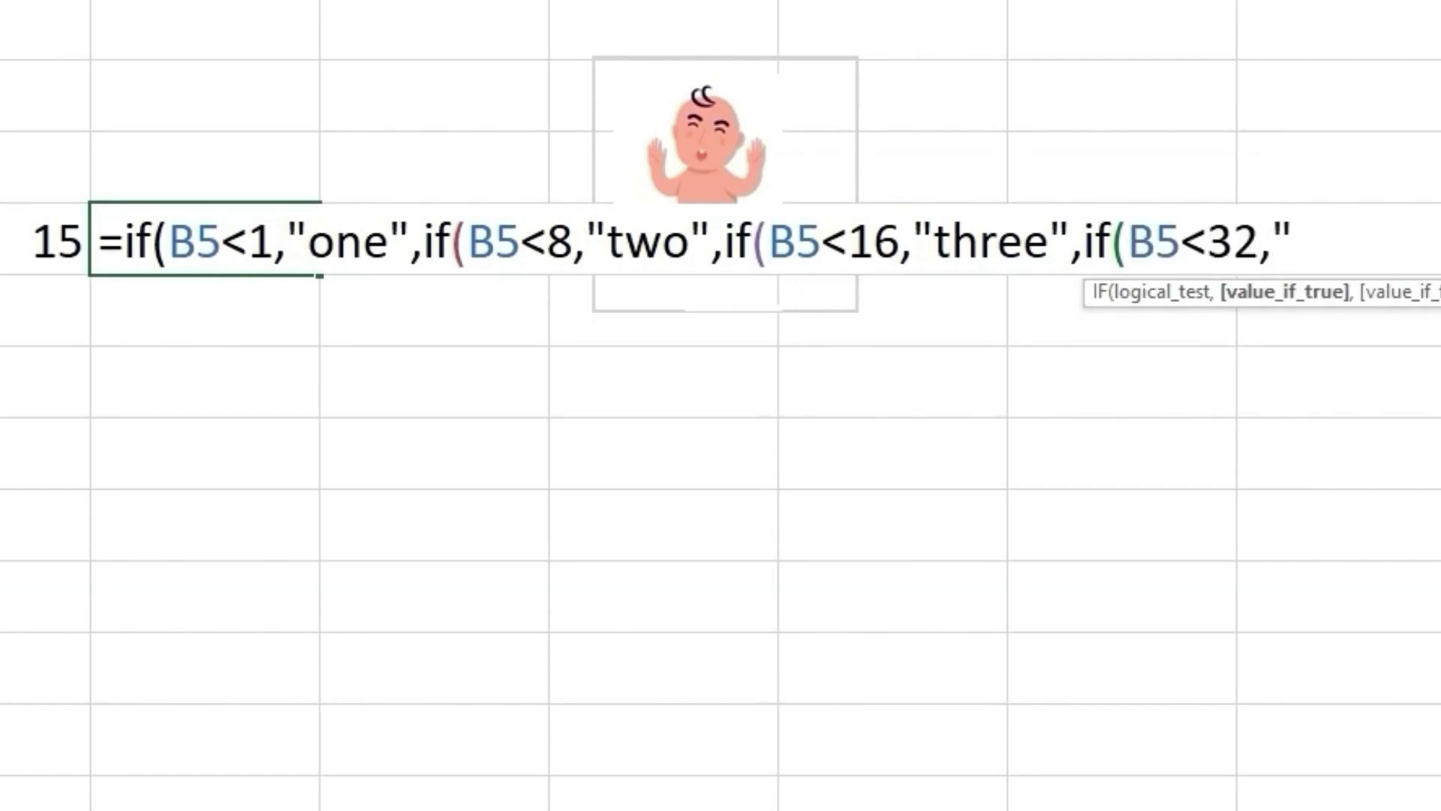
pyautogui.write('four",if(B5<100,"six')
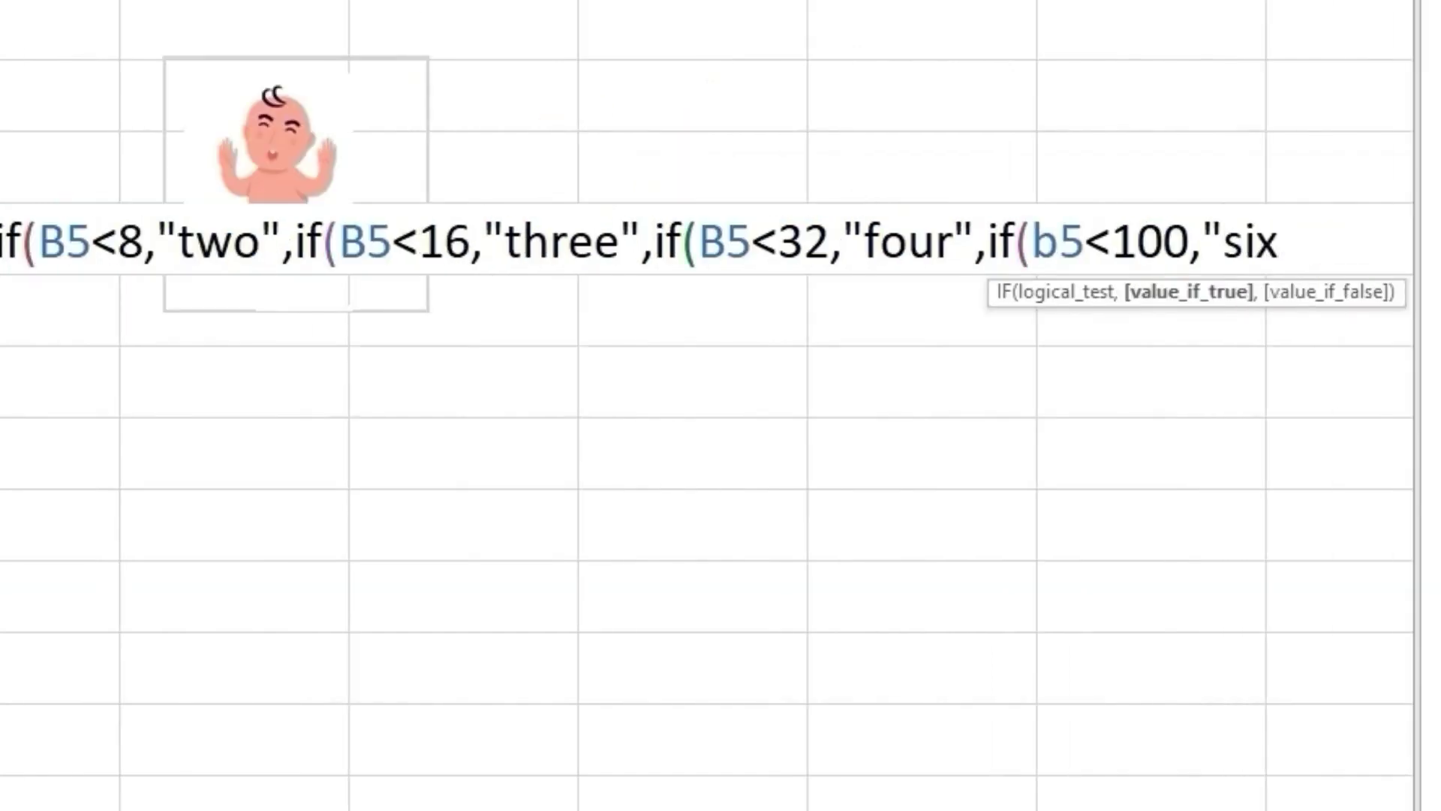
pyautogui.press('Return')
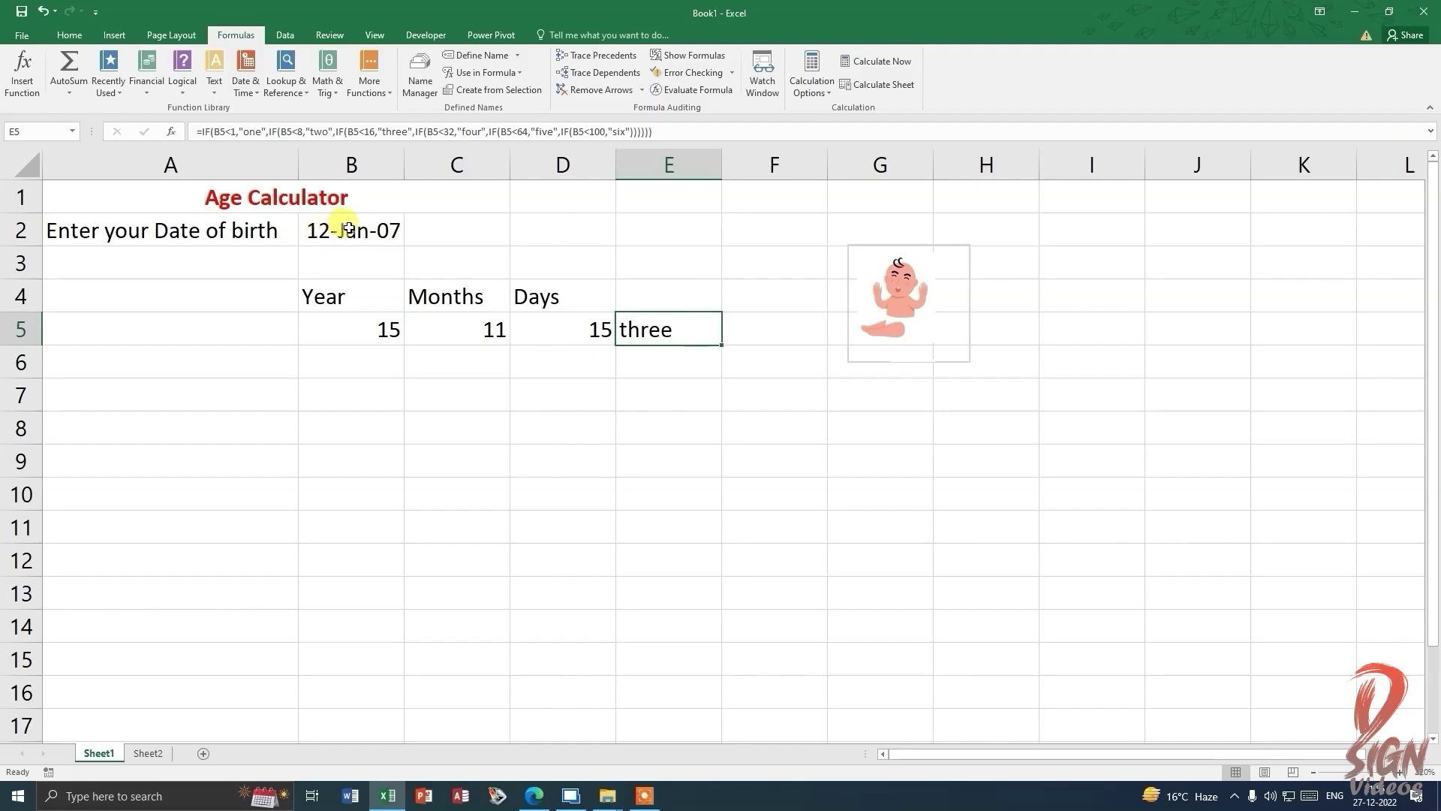
pyautogui.doubleClick(345, 228)
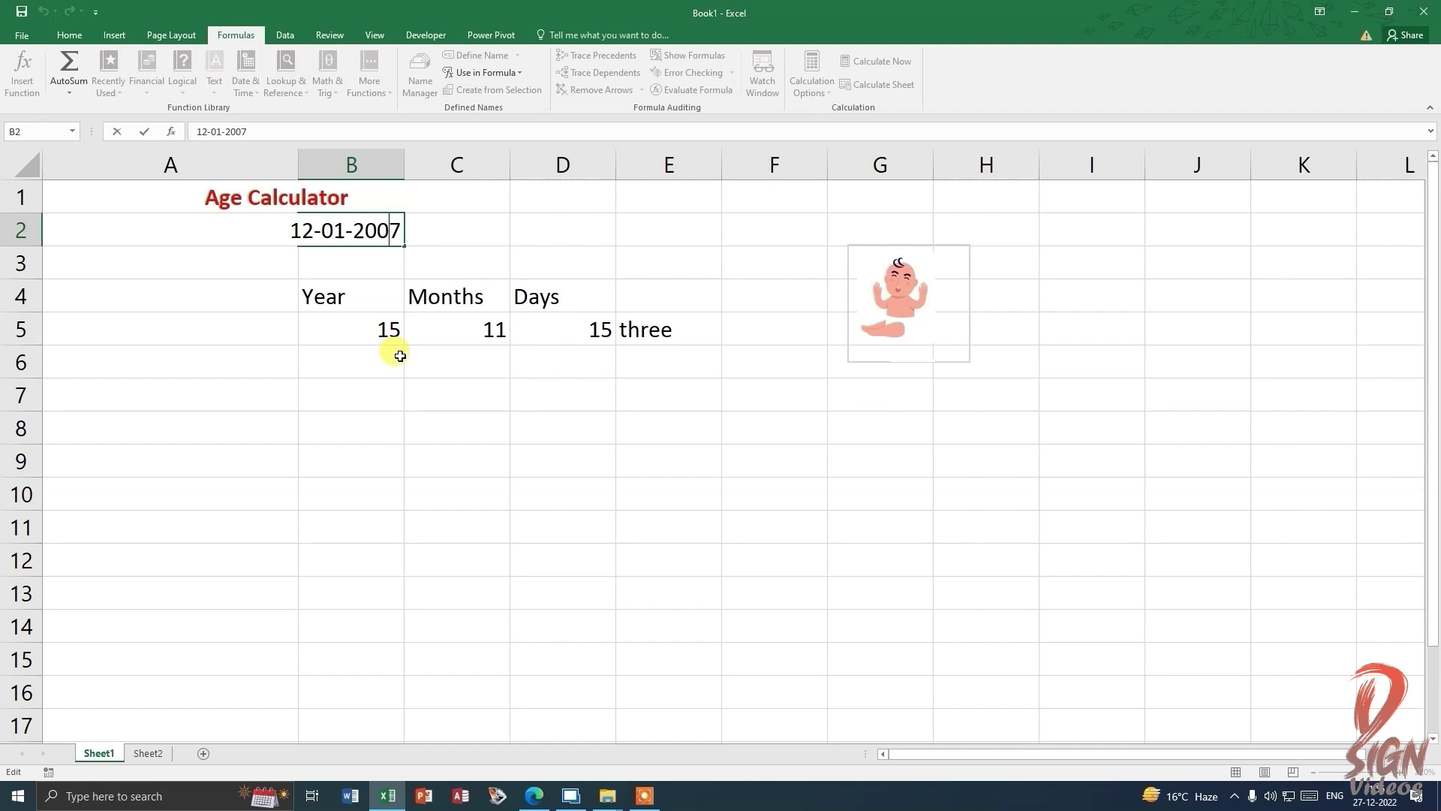
# Change the birth year in B2 to 2003 and check the formula in E5.
pyautogui.press('BackSpace')
pyautogui.press('BackSpace')
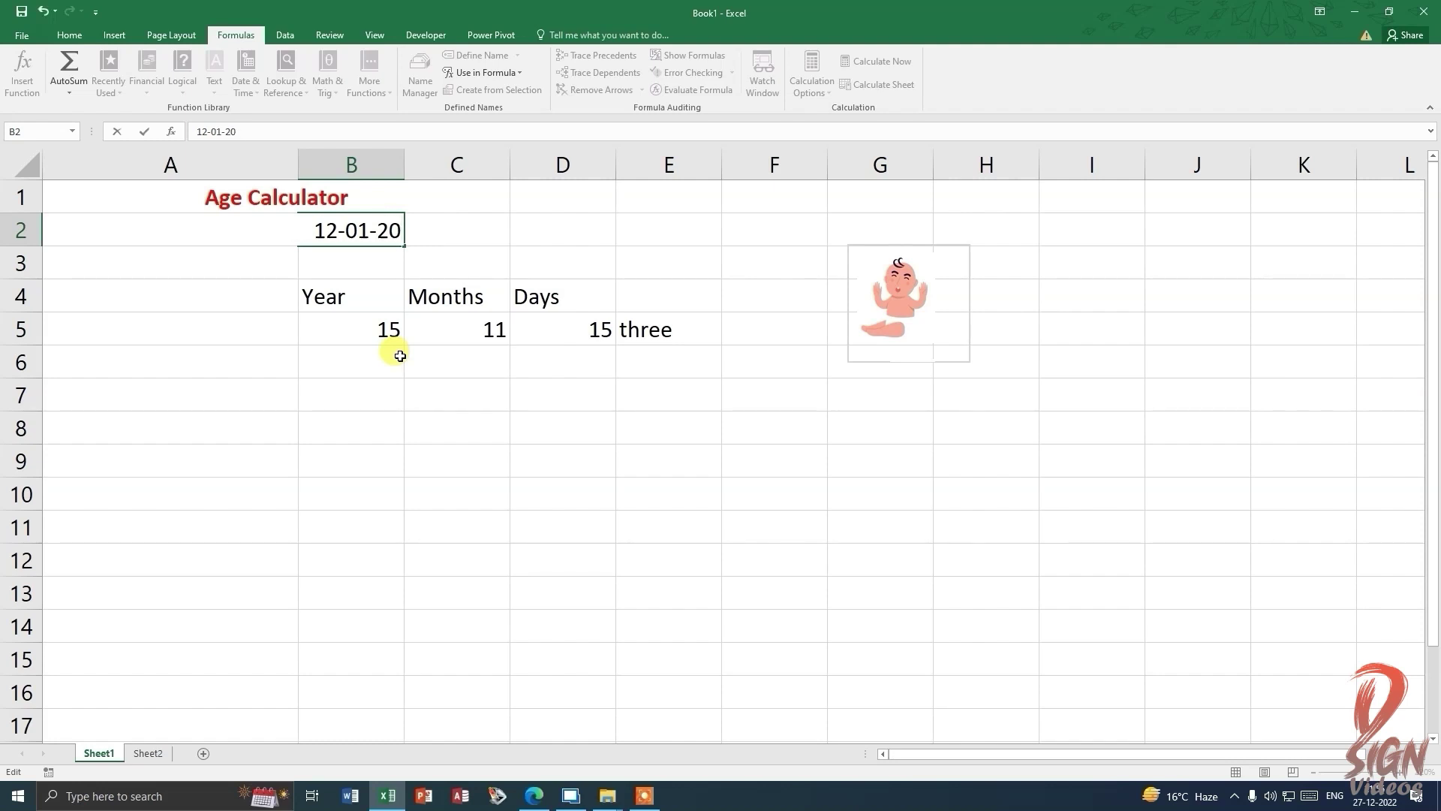
pyautogui.write('03')
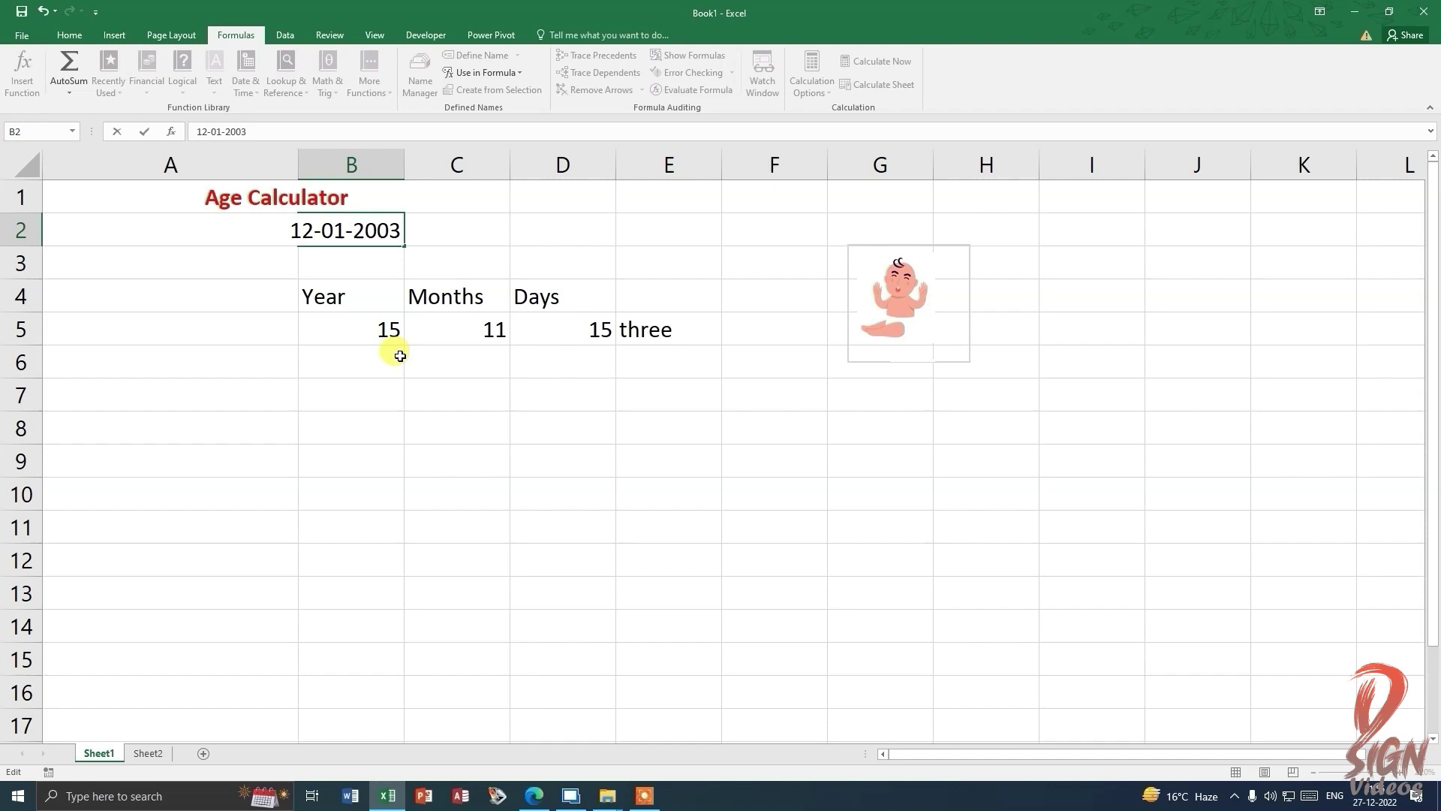
pyautogui.press('Return')
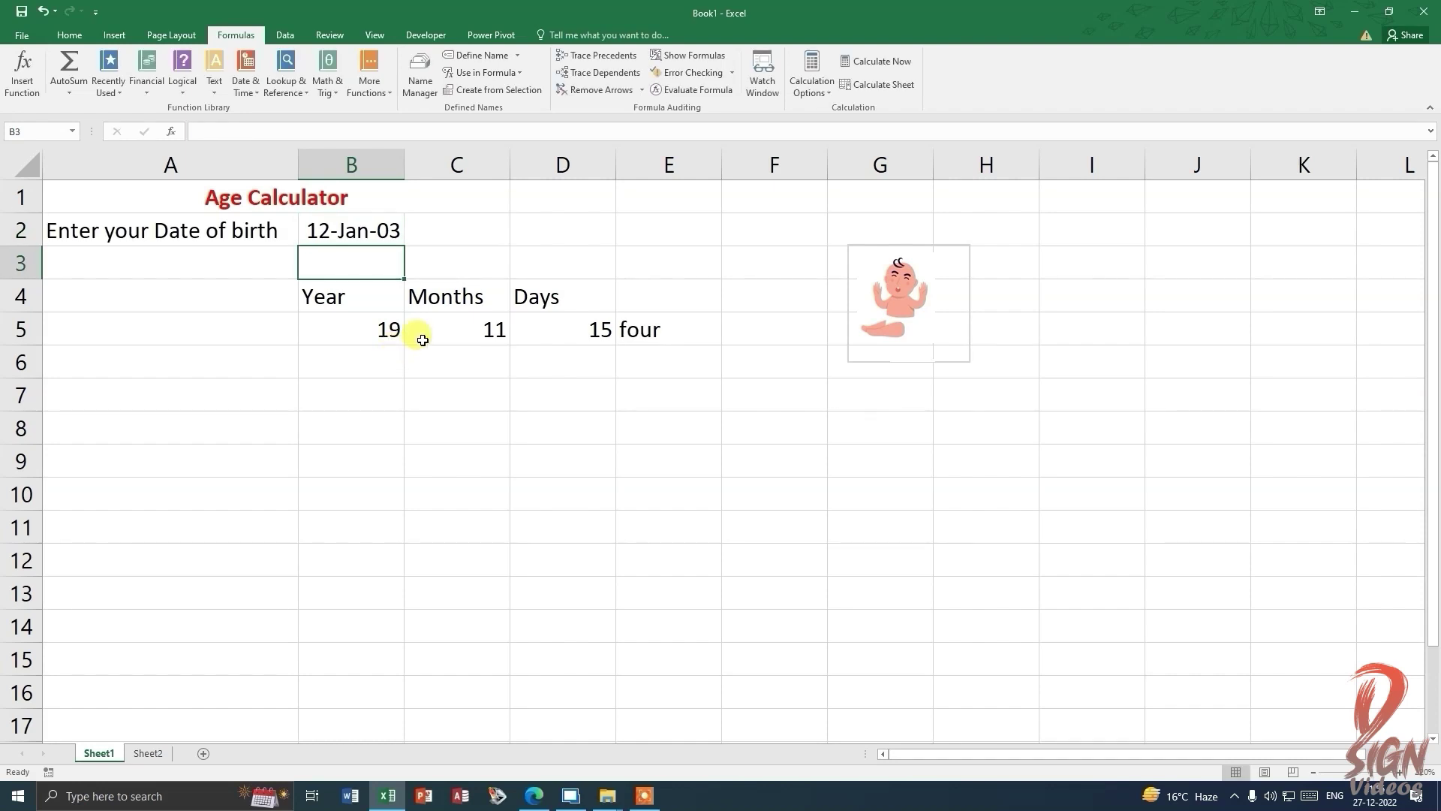
pyautogui.click(649, 332)
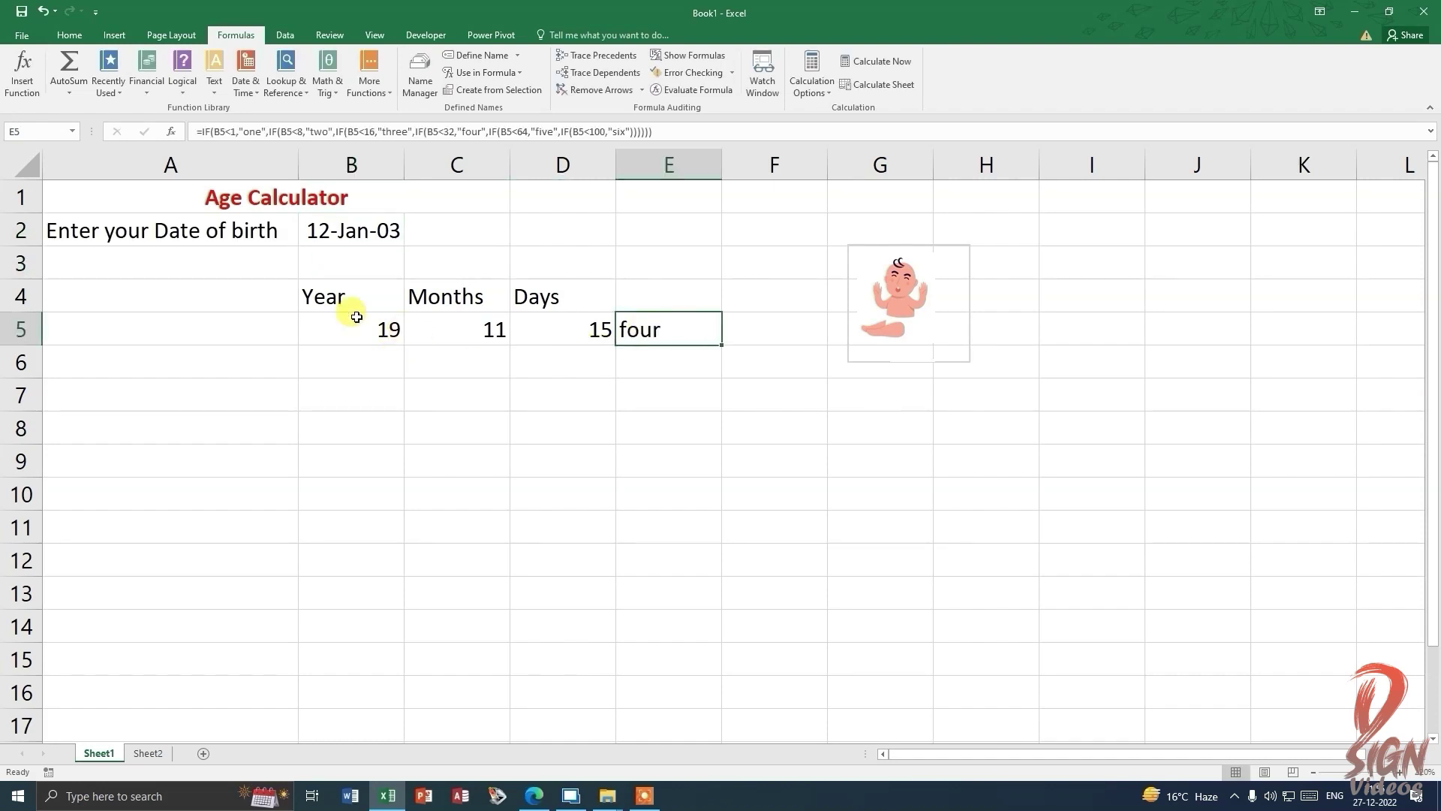
# Change the birth year to 2022 so age is 0 and E5 reads one.
pyautogui.doubleClick(379, 233)
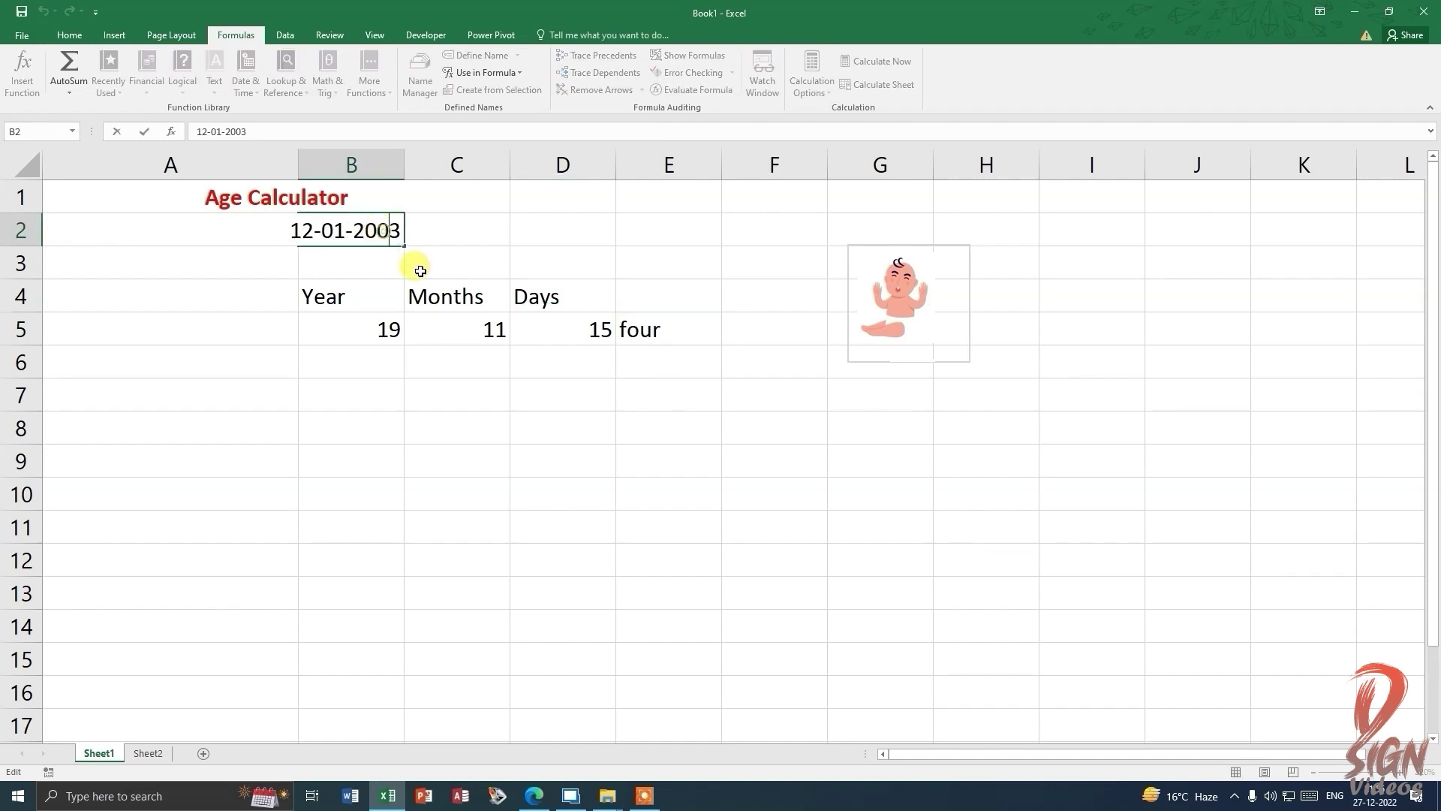
pyautogui.press('BackSpace')
pyautogui.press('BackSpace')
pyautogui.write('22')
pyautogui.press('Return')
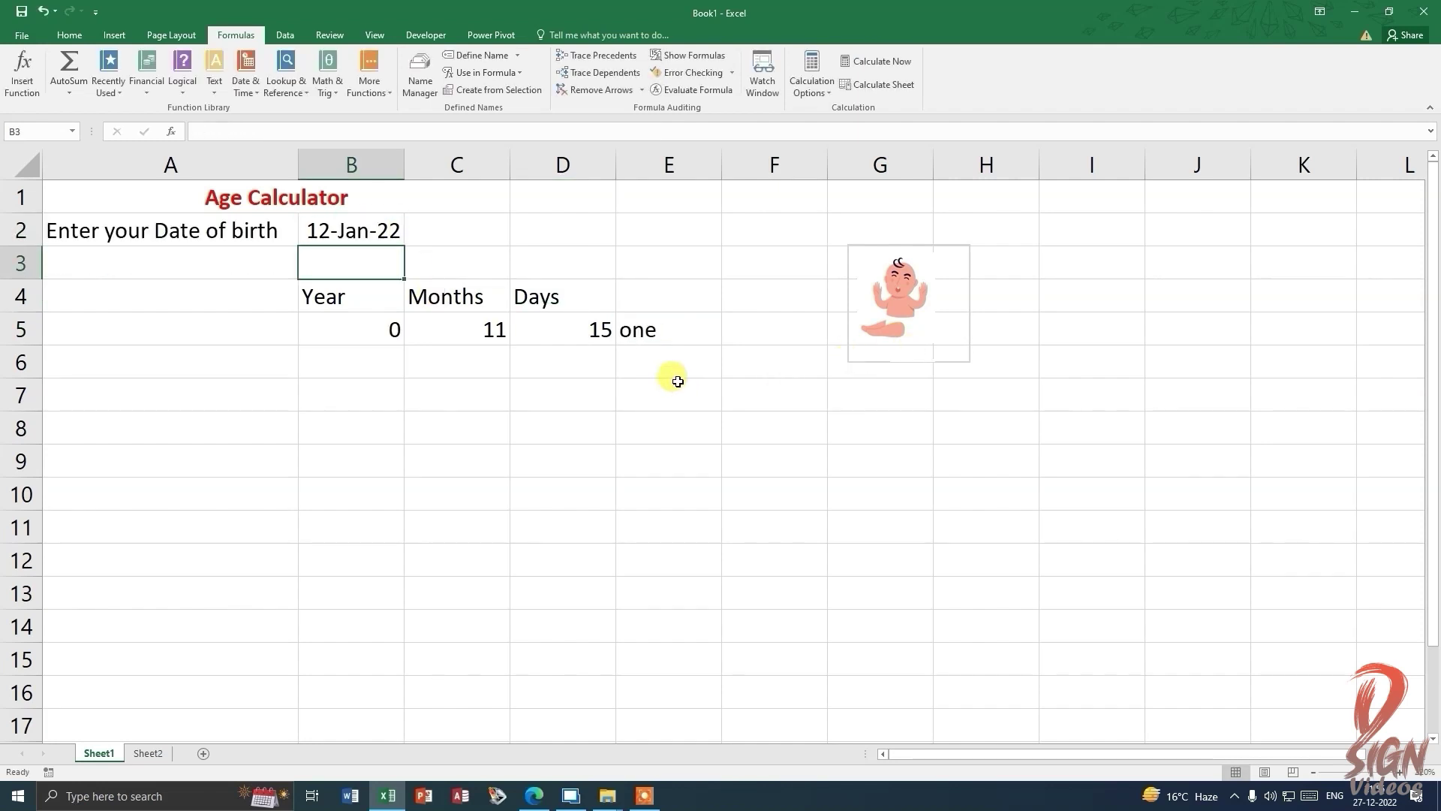
pyautogui.click(680, 328)
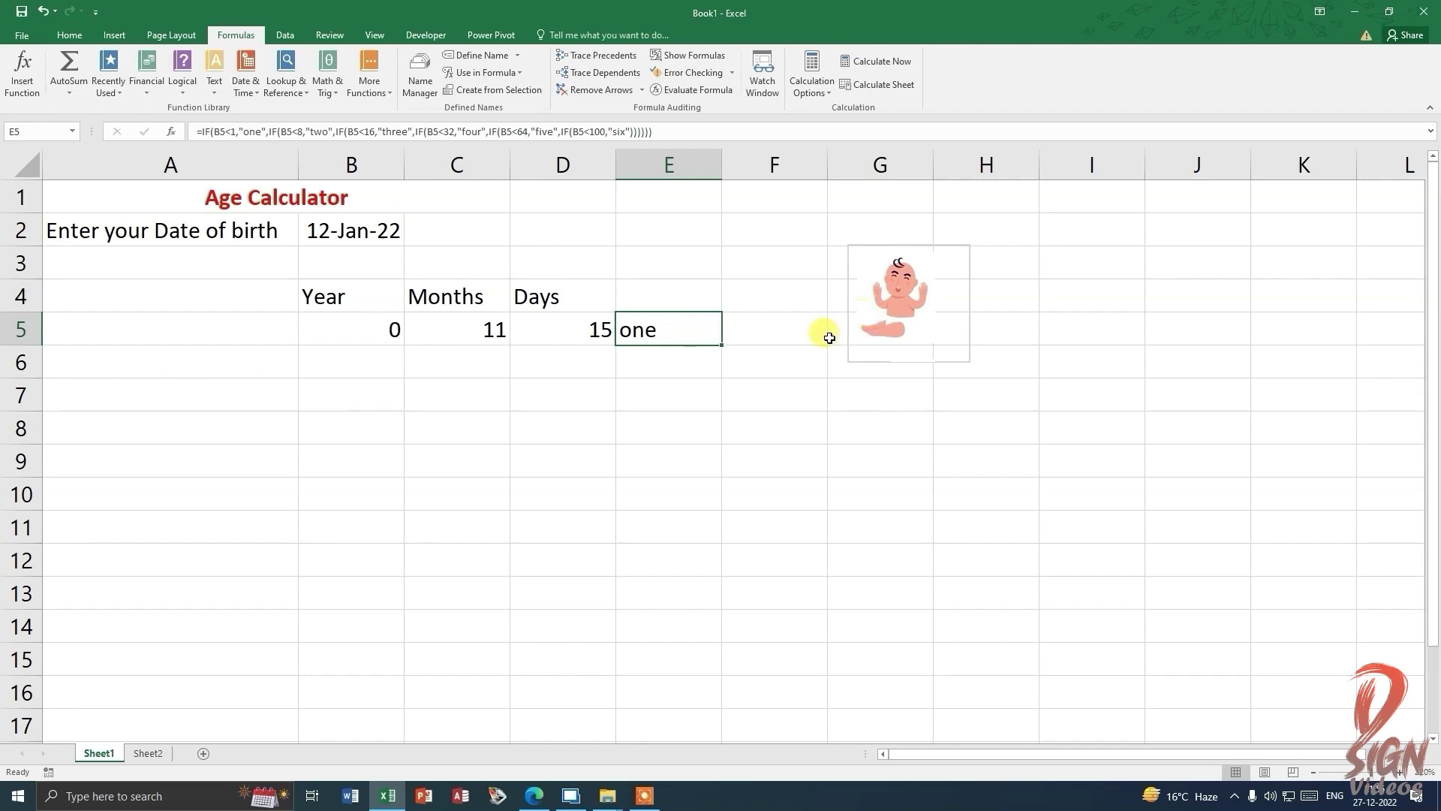
pyautogui.click(154, 753)
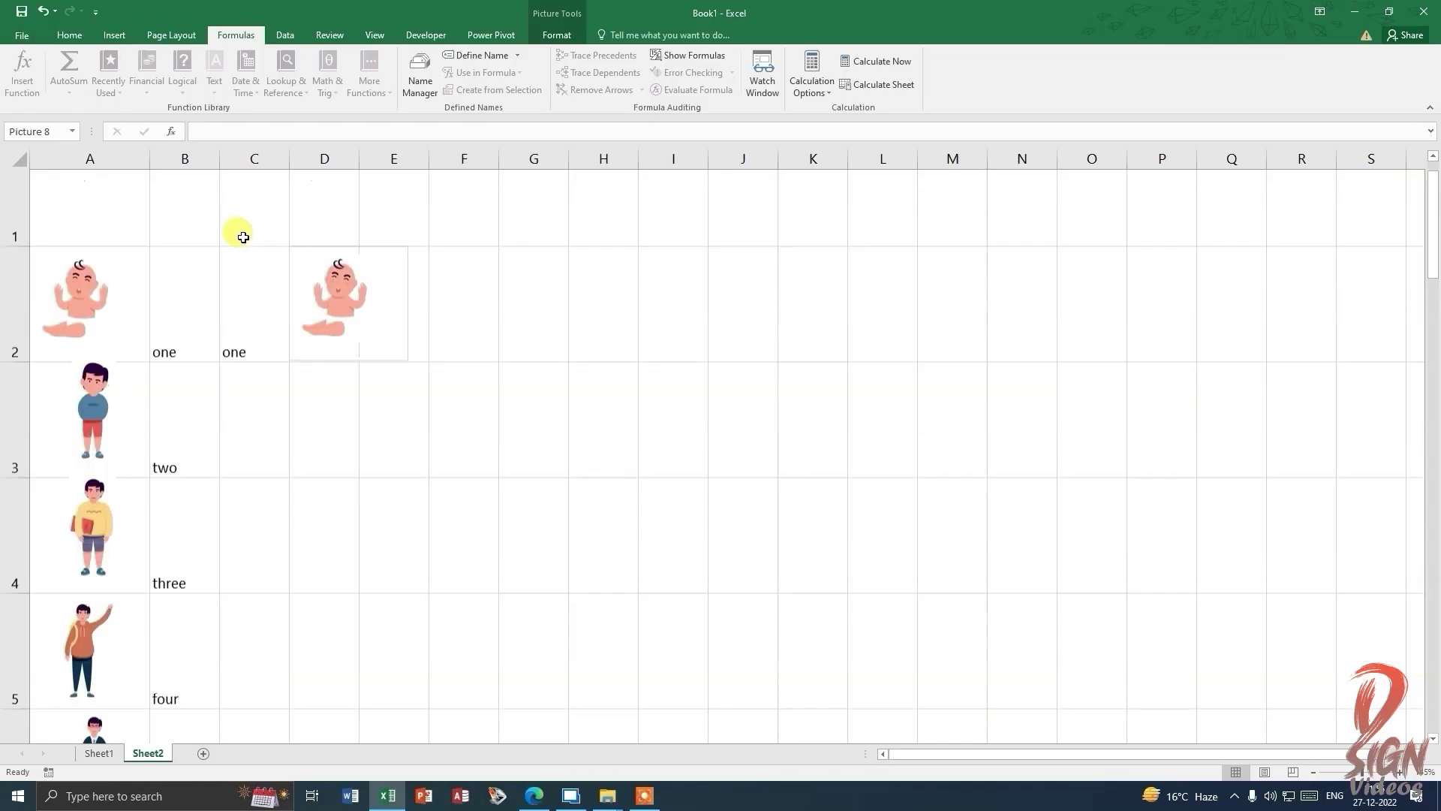
# Set Sheet2's C2 to =Sheet1!E5 so it shows one.
pyautogui.click(236, 372)
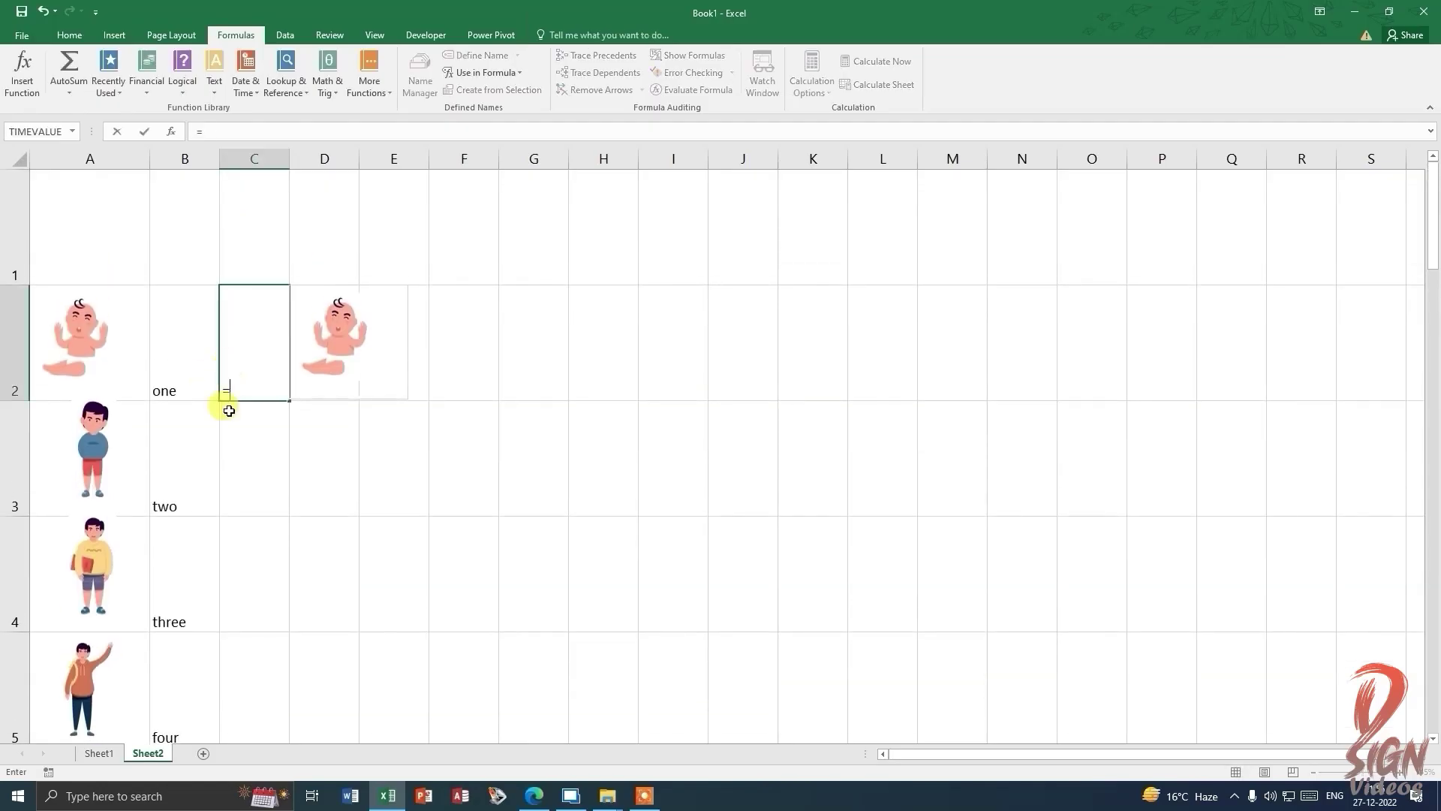
pyautogui.write('=')
pyautogui.click(99, 753)
pyautogui.click(652, 325)
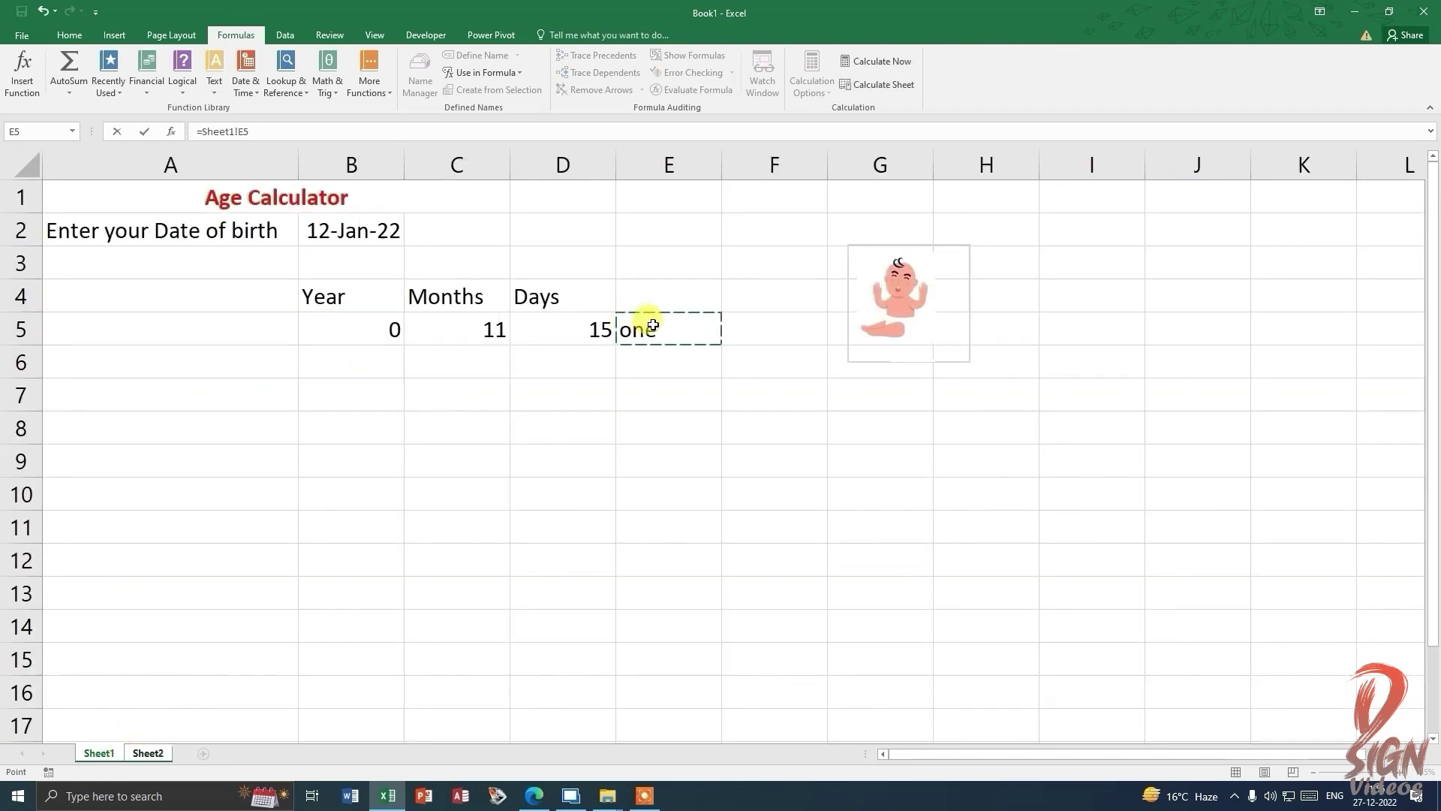
pyautogui.press('Return')
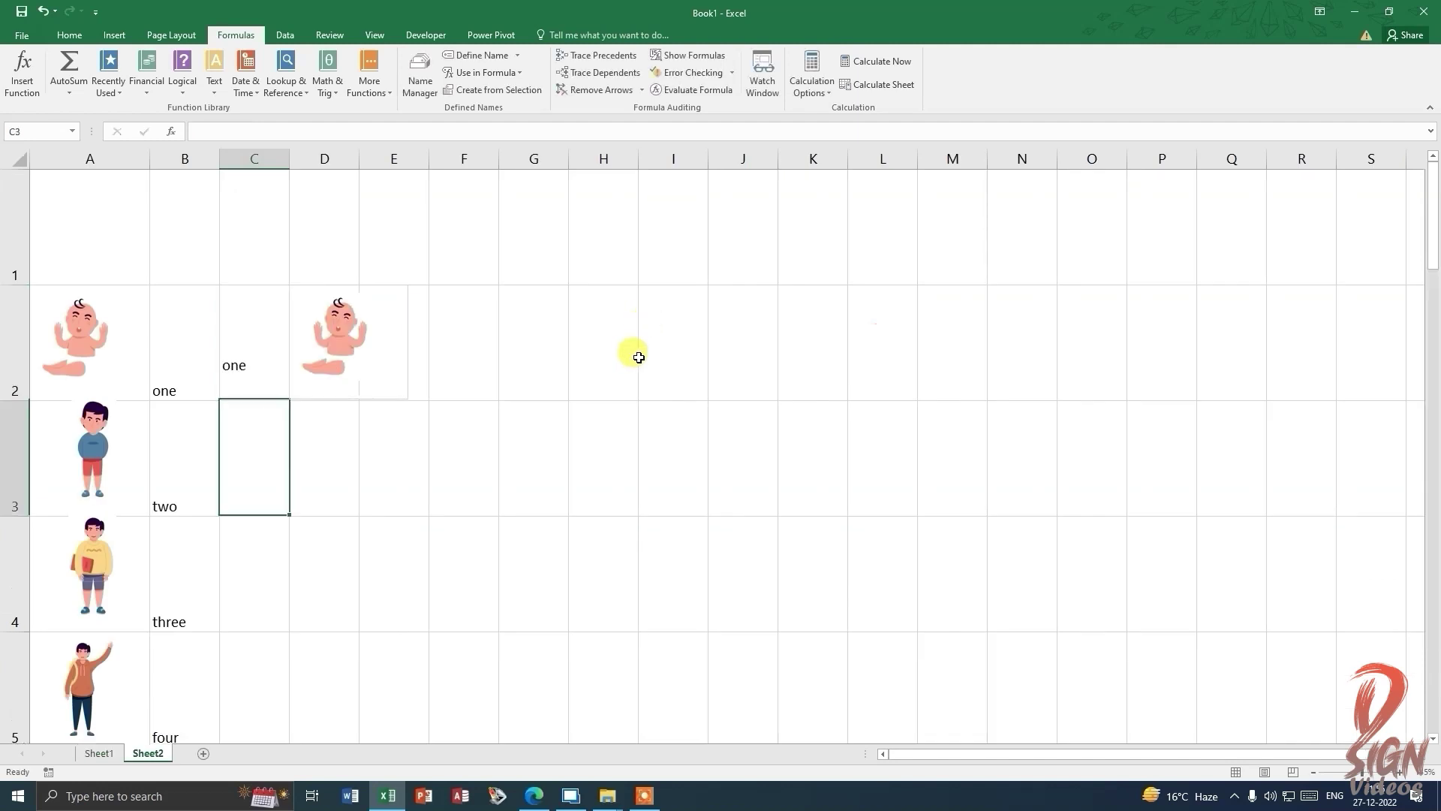
pyautogui.click(89, 753)
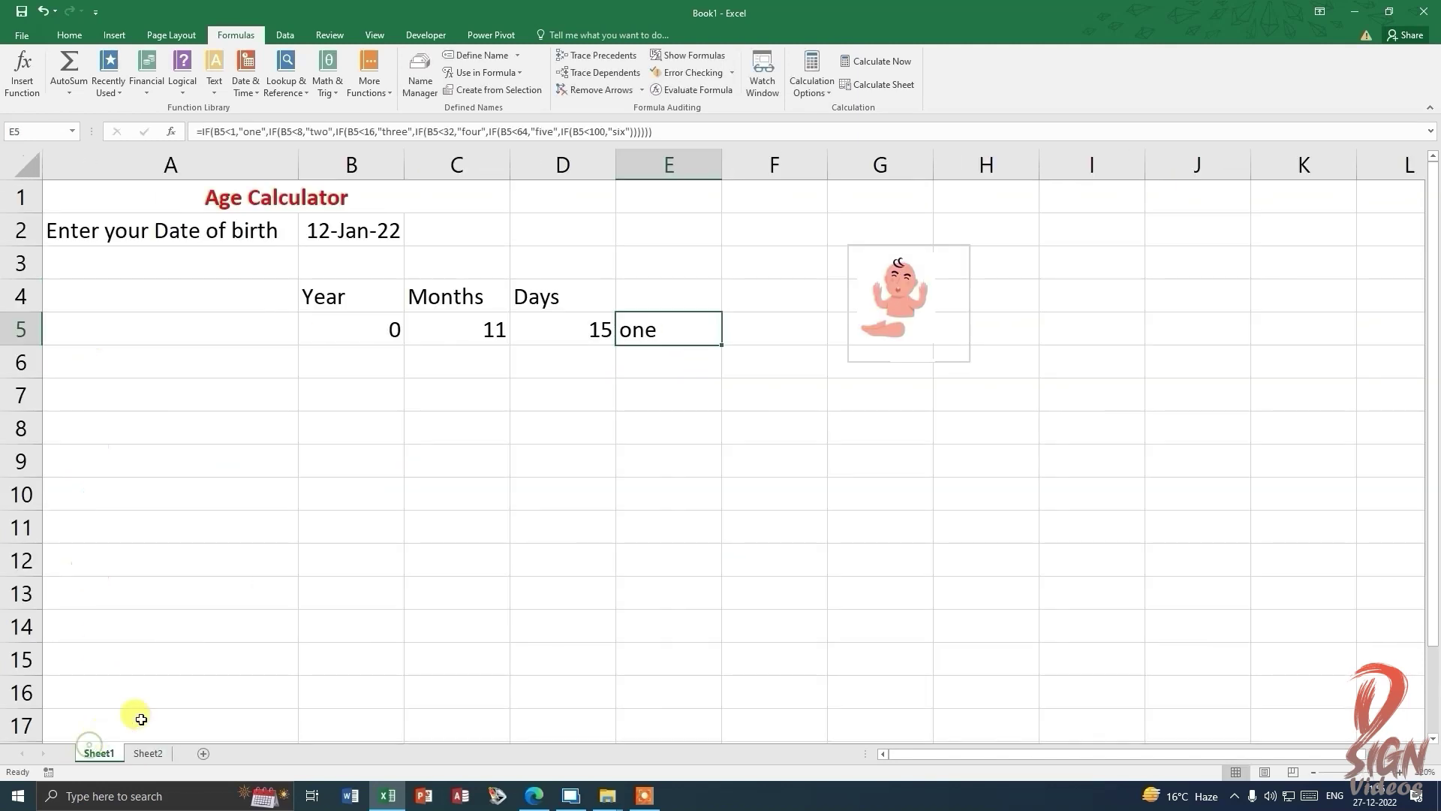
# Try birth years 2021 (undone) and 2000 in B2 to test the picture.
pyautogui.doubleClick(381, 230)
pyautogui.press('BackSpace')
pyautogui.write('1')
pyautogui.press('Return')
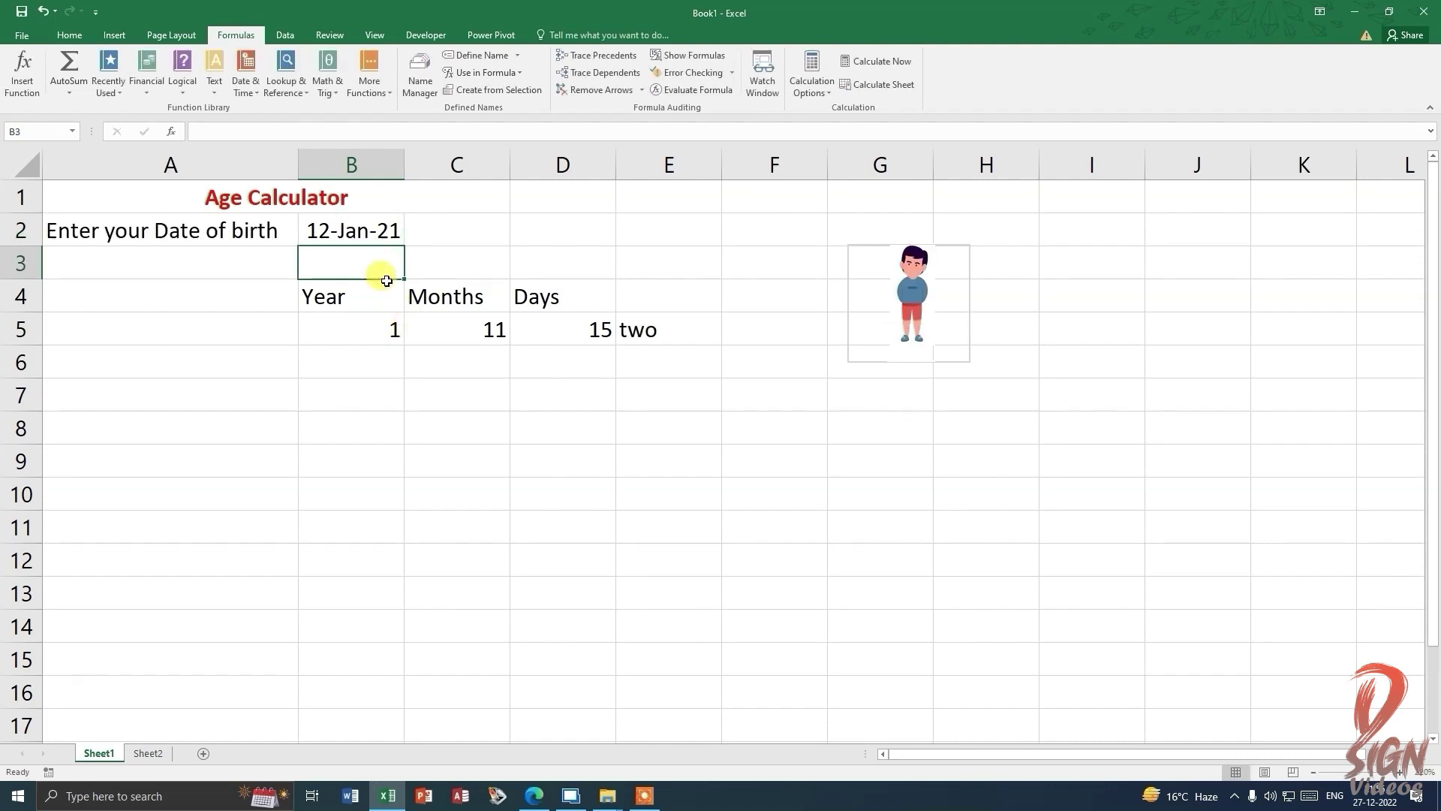
pyautogui.hotkey('ctrl', 'z')
pyautogui.click(379, 235)
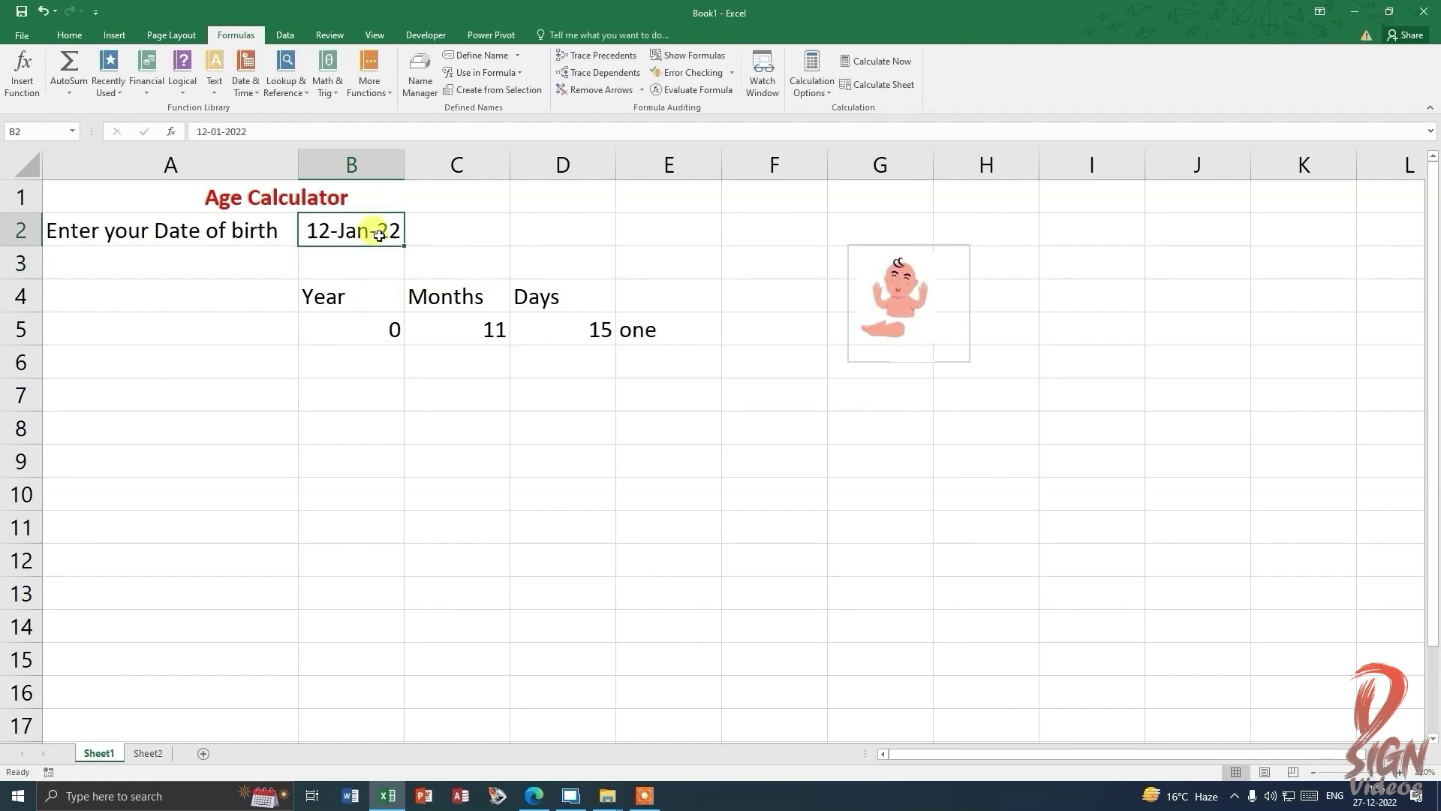
pyautogui.doubleClick(379, 235)
pyautogui.press('BackSpace')
pyautogui.press('BackSpace')
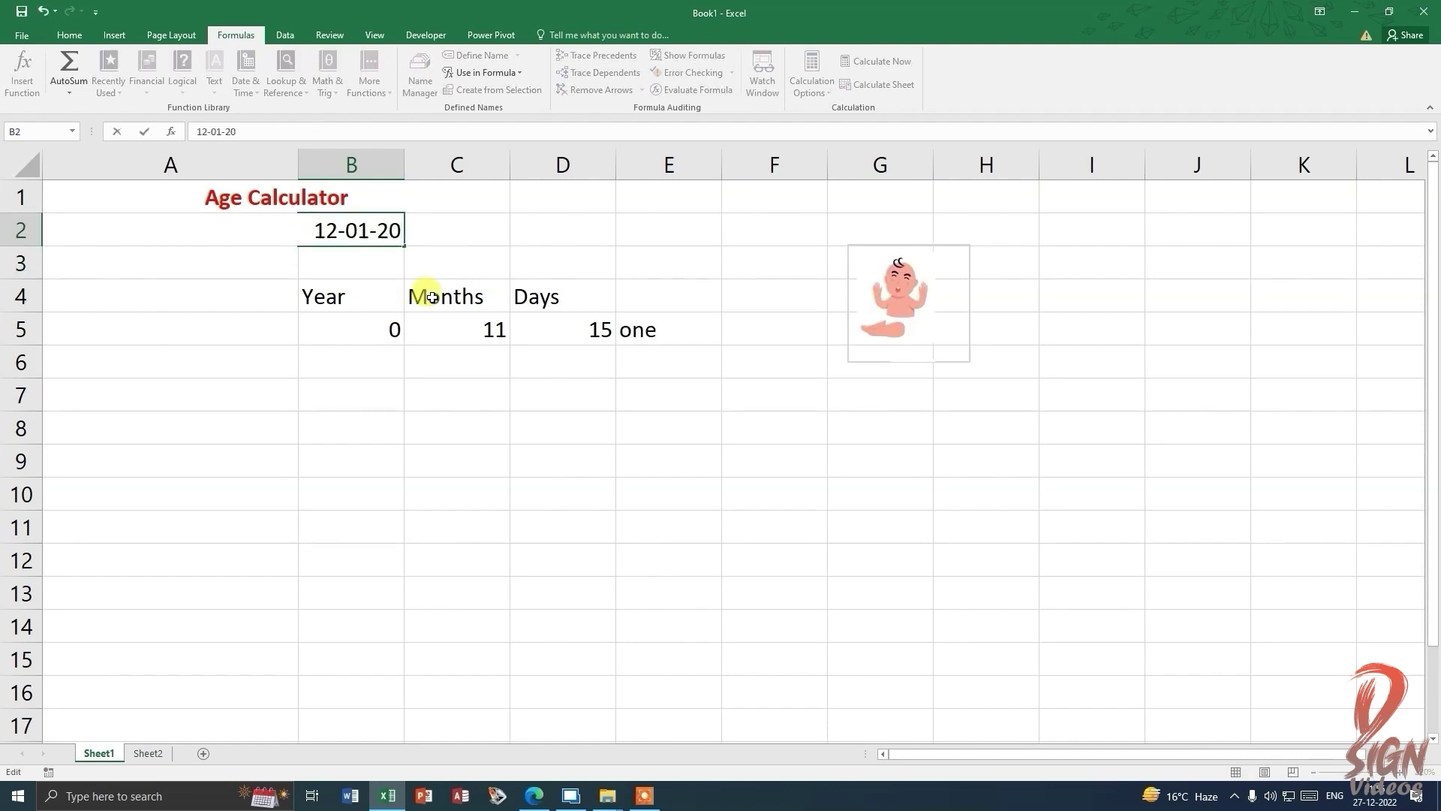
pyautogui.write('00')
pyautogui.press('Return')
# Test birth years 1965 and 1945 in B2.
pyautogui.doubleClick(384, 230)
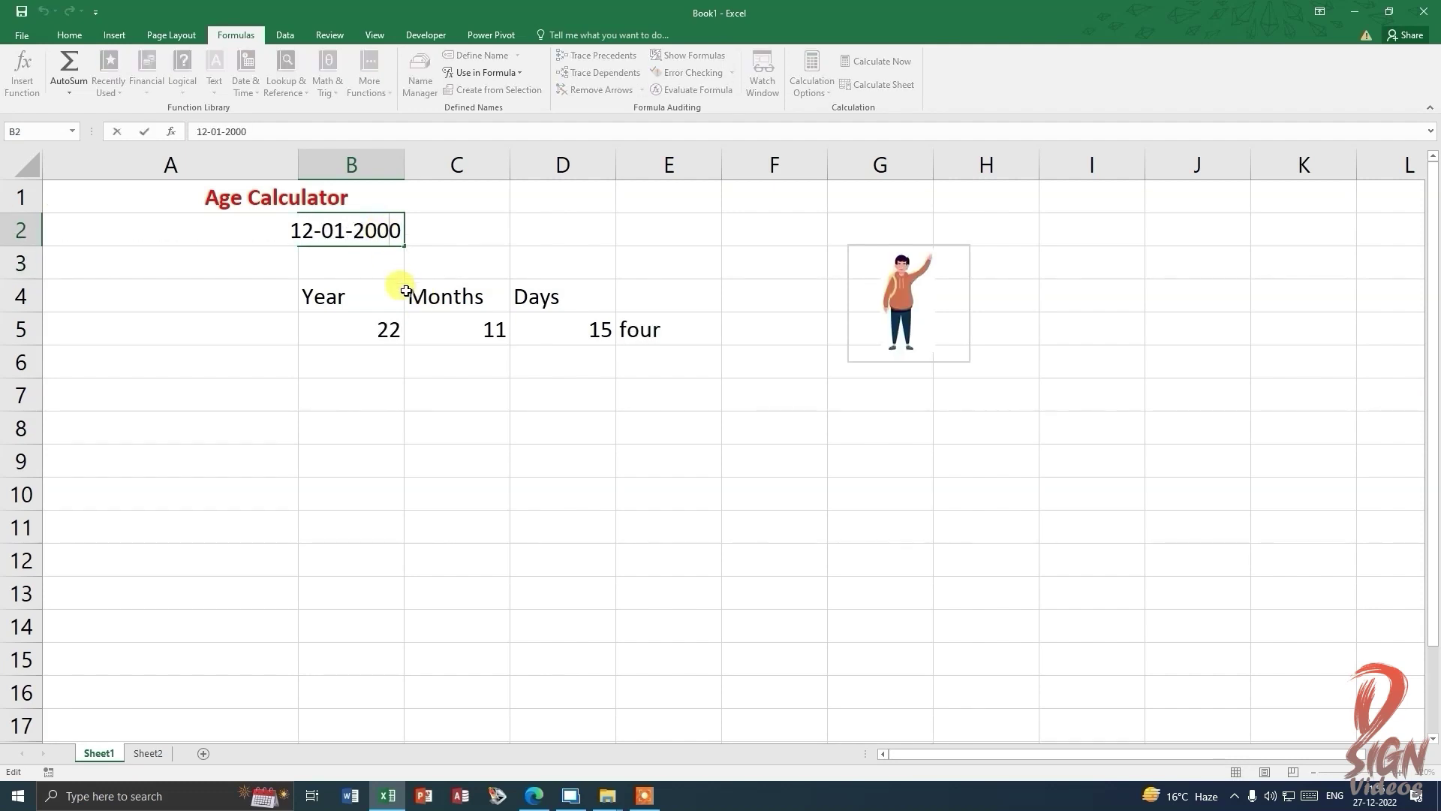
pyautogui.press('BackSpace')
pyautogui.press('BackSpace')
pyautogui.press('Delete')
pyautogui.press('Delete')
pyautogui.write('19')
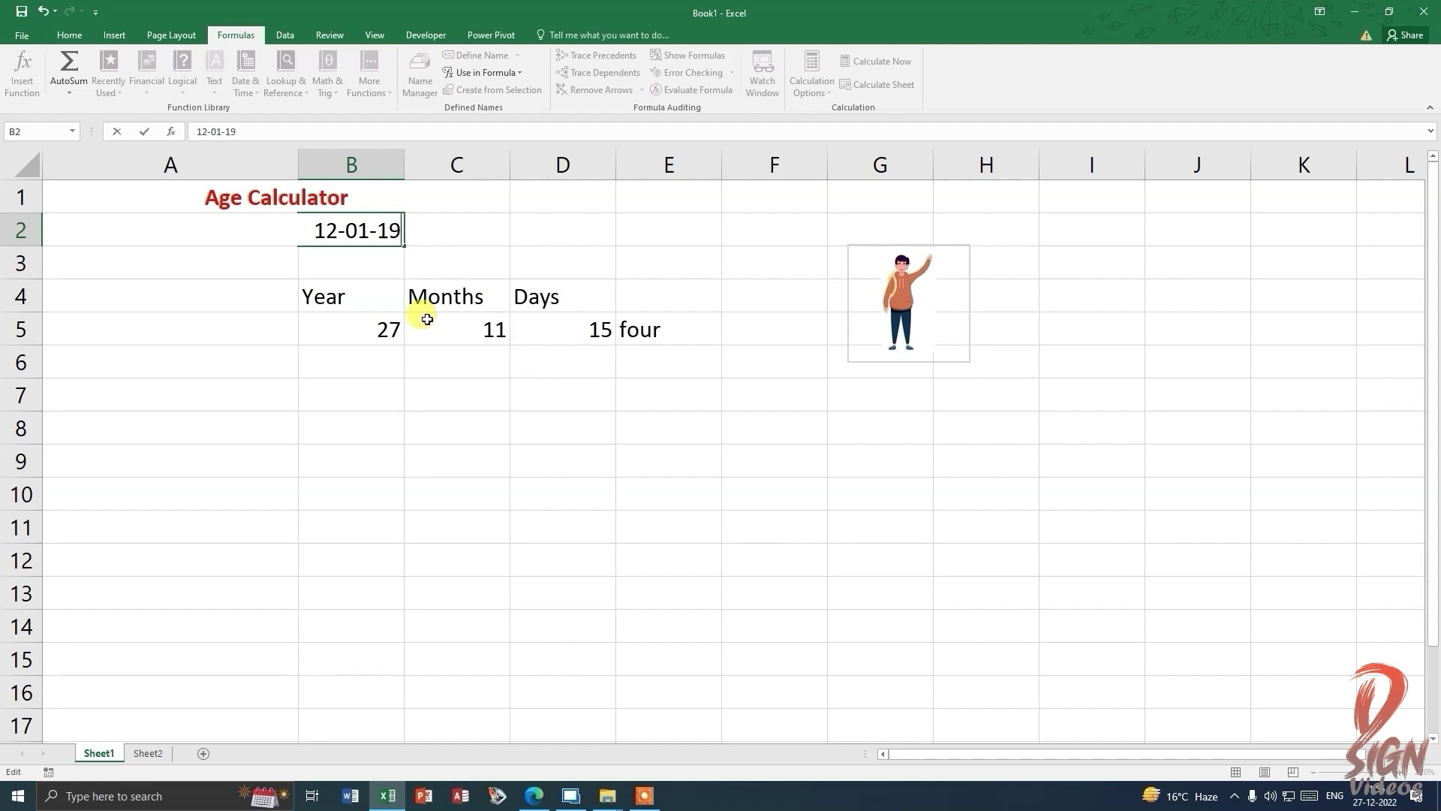
pyautogui.write('65')
pyautogui.press('Return')
pyautogui.doubleClick(377, 229)
pyautogui.press('Delete')
pyautogui.press('Delete')
pyautogui.press('BackSpace')
pyautogui.write('8')
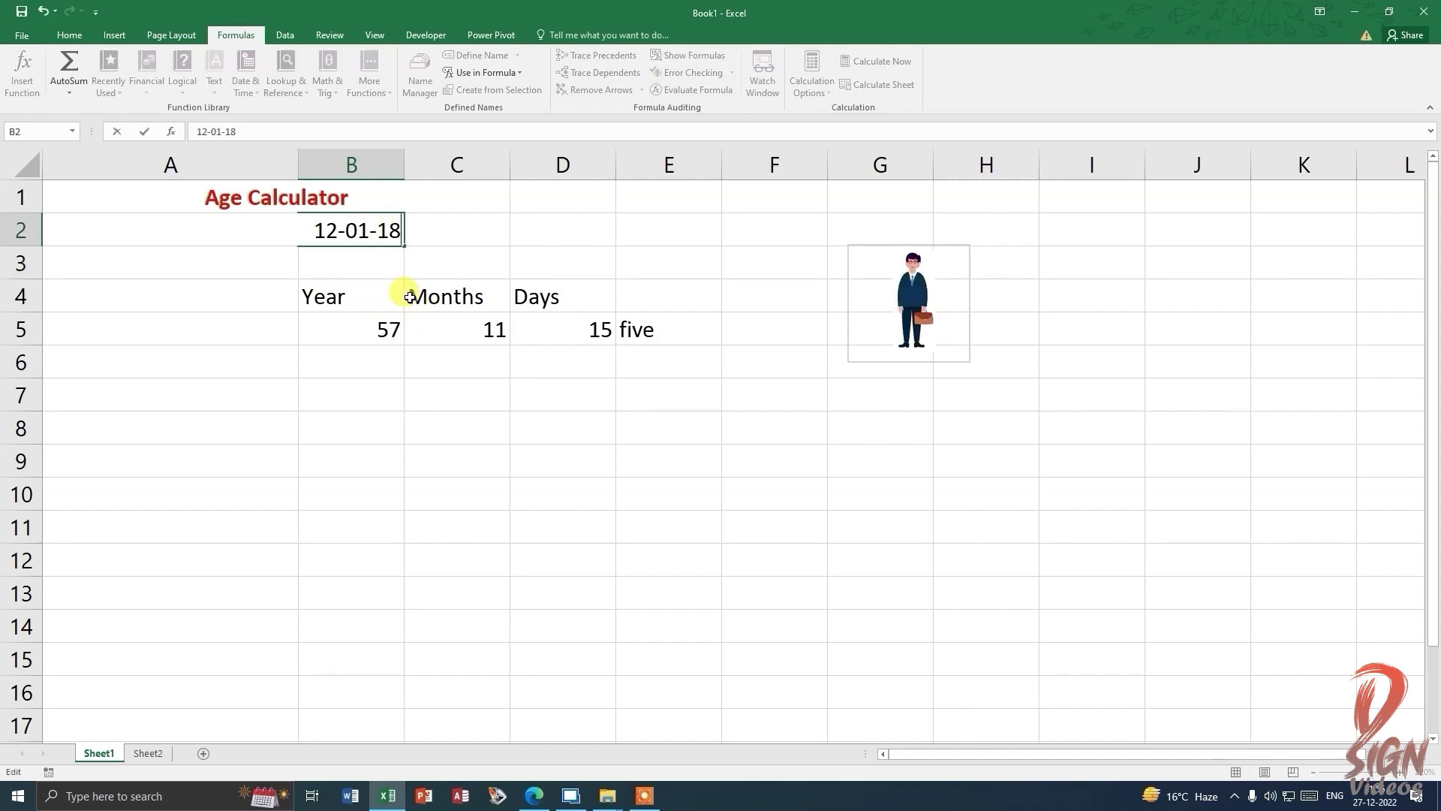
pyautogui.press('BackSpace')
pyautogui.write('9')
pyautogui.write('45')
pyautogui.press('Return')
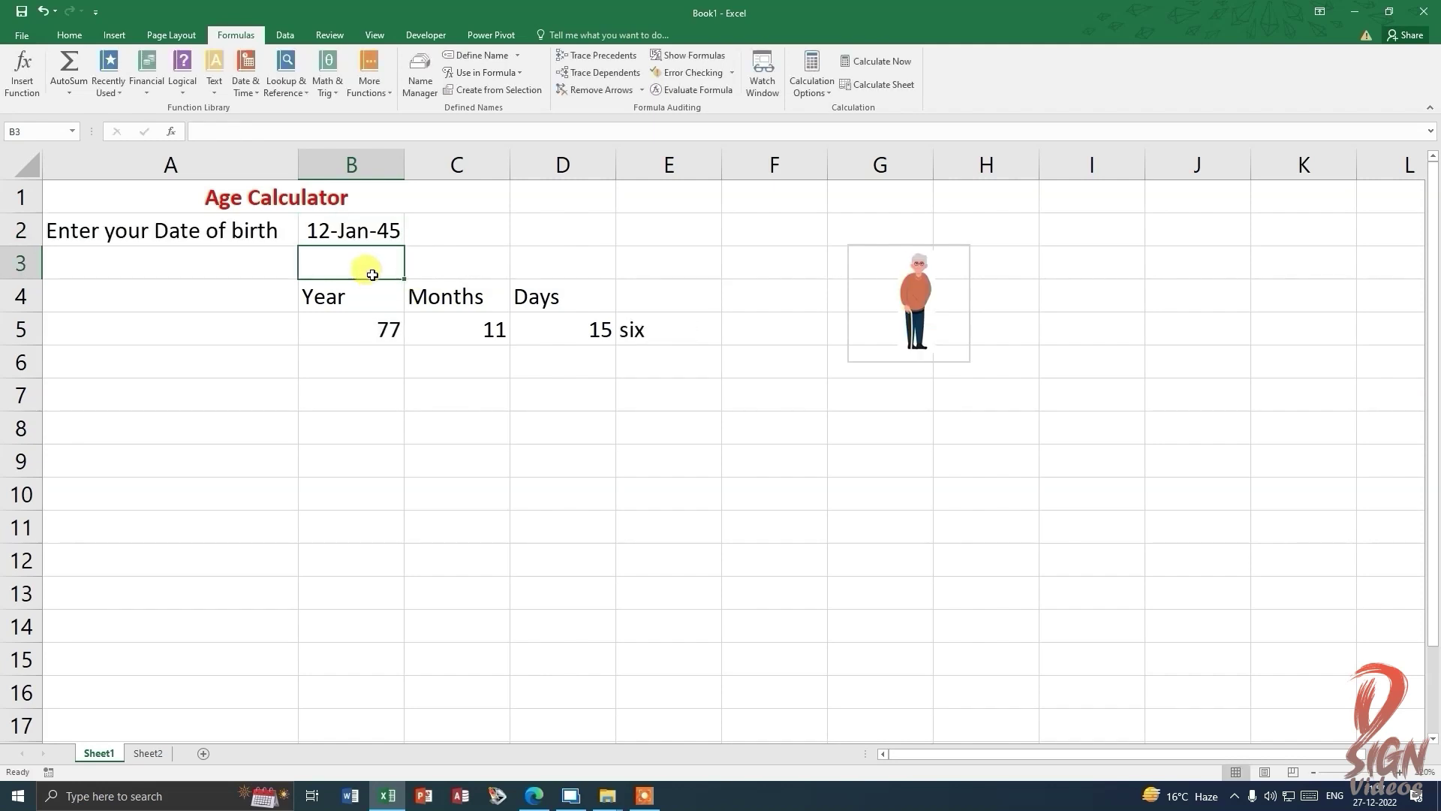
# Set the birth date to 12-Jan-33, giving age 89 and label six.
pyautogui.doubleClick(378, 231)
pyautogui.press('Delete')
pyautogui.press('Delete')
pyautogui.write('33')
pyautogui.press('Return')
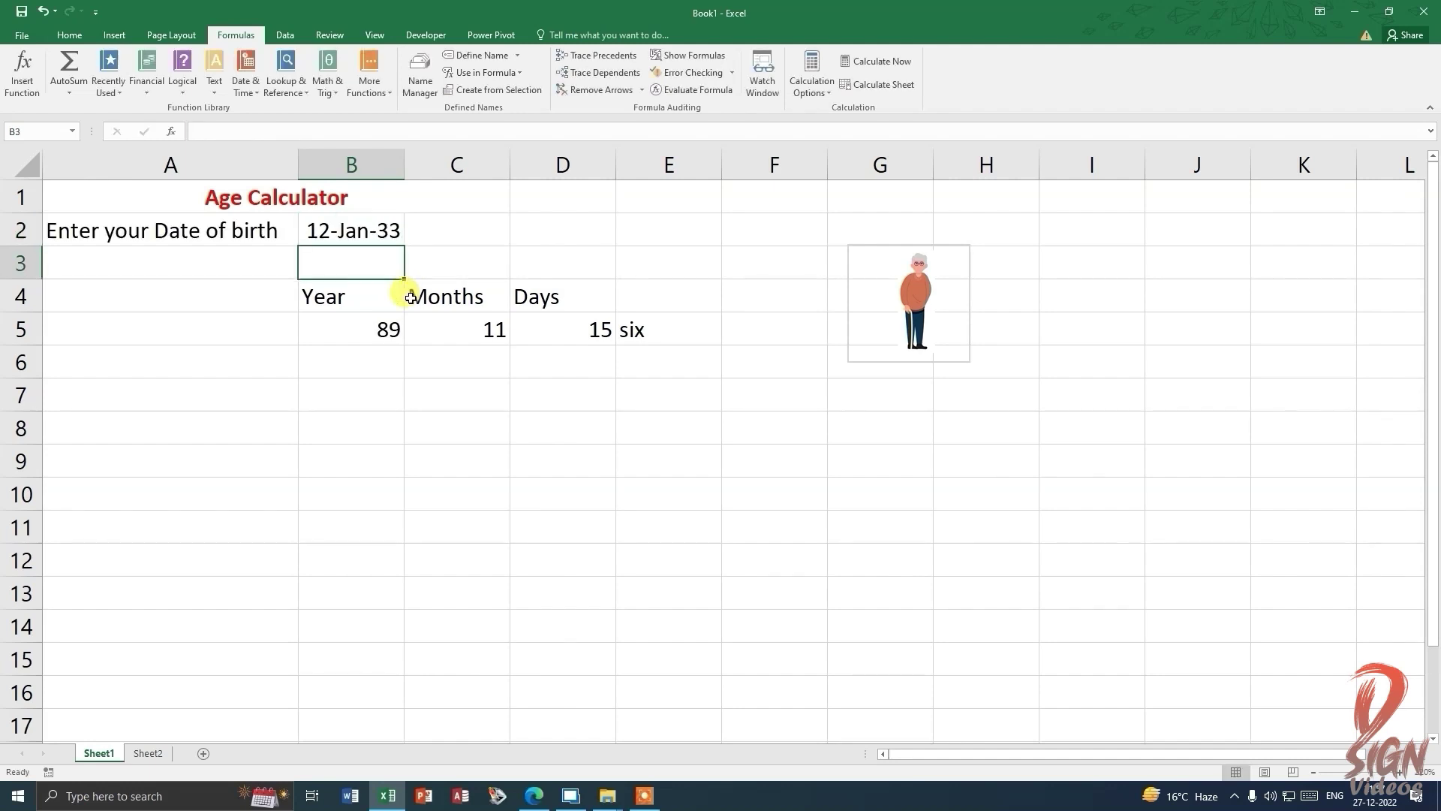